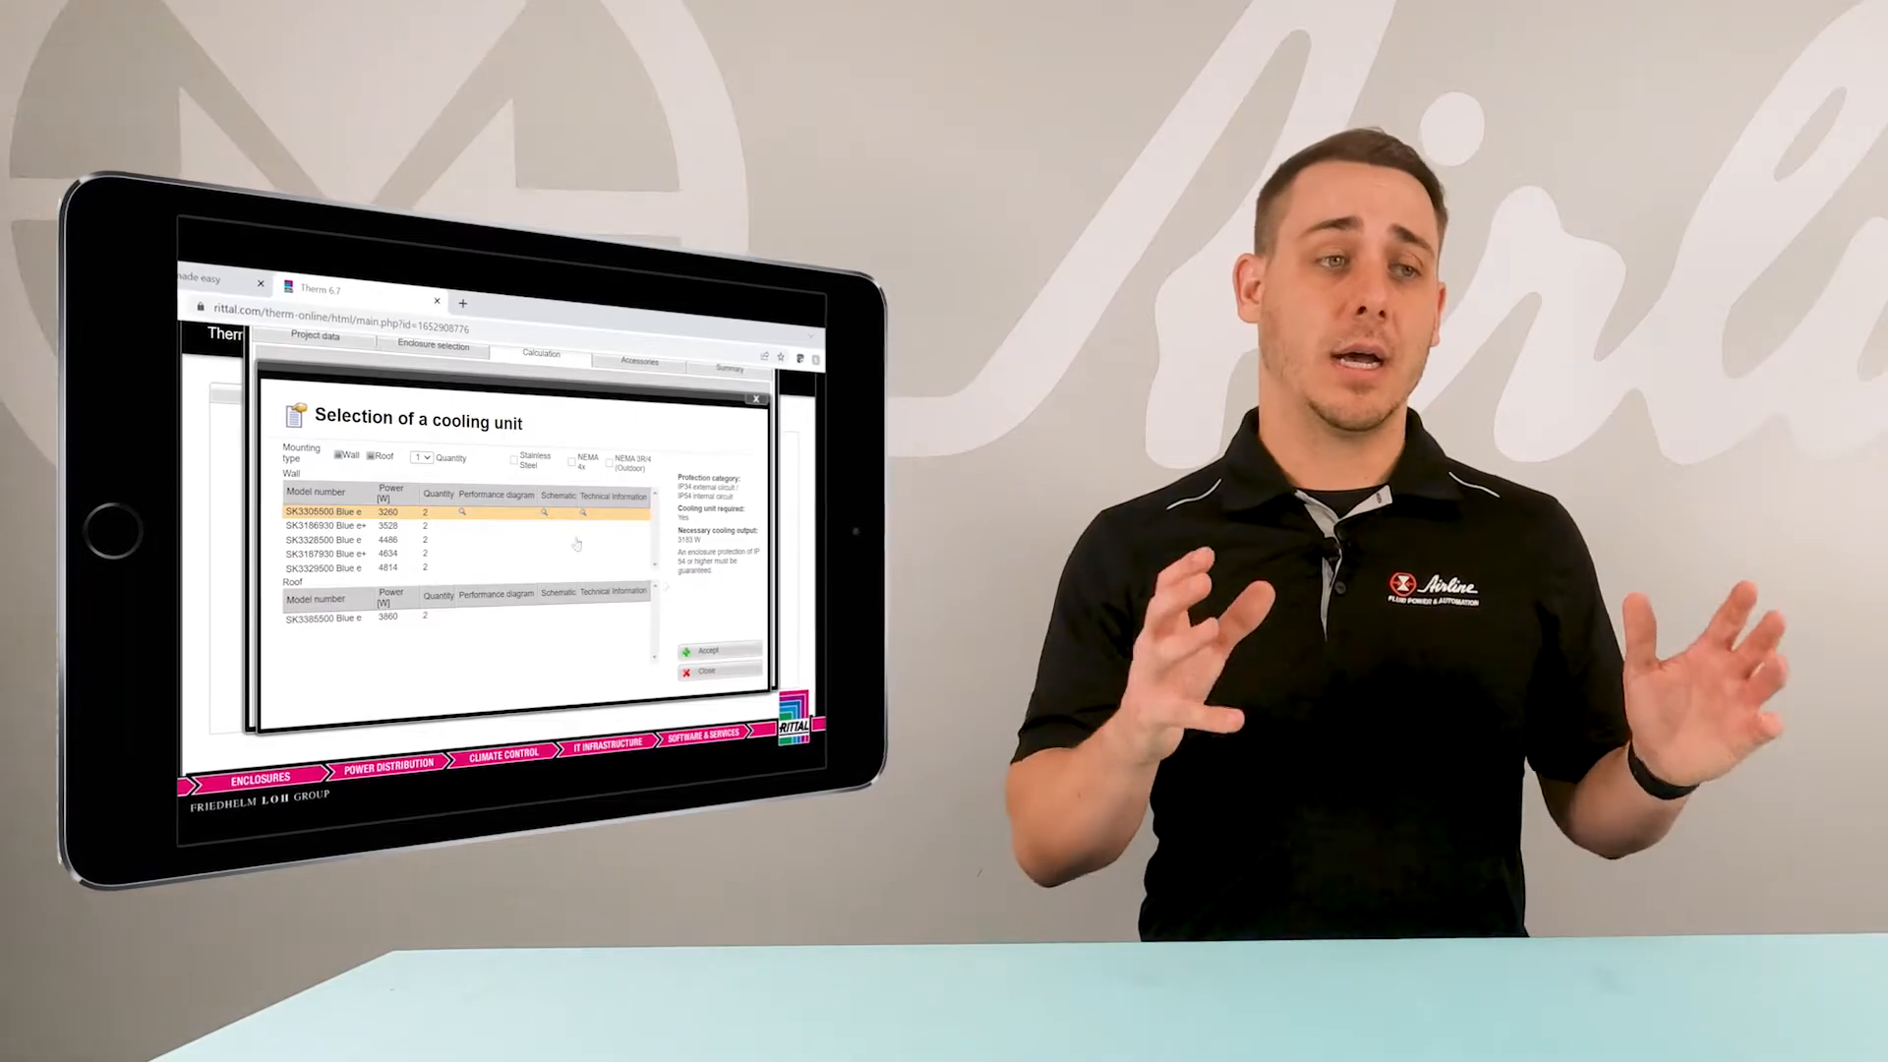
{"action": "left_click", "coordinate": [702, 652]}
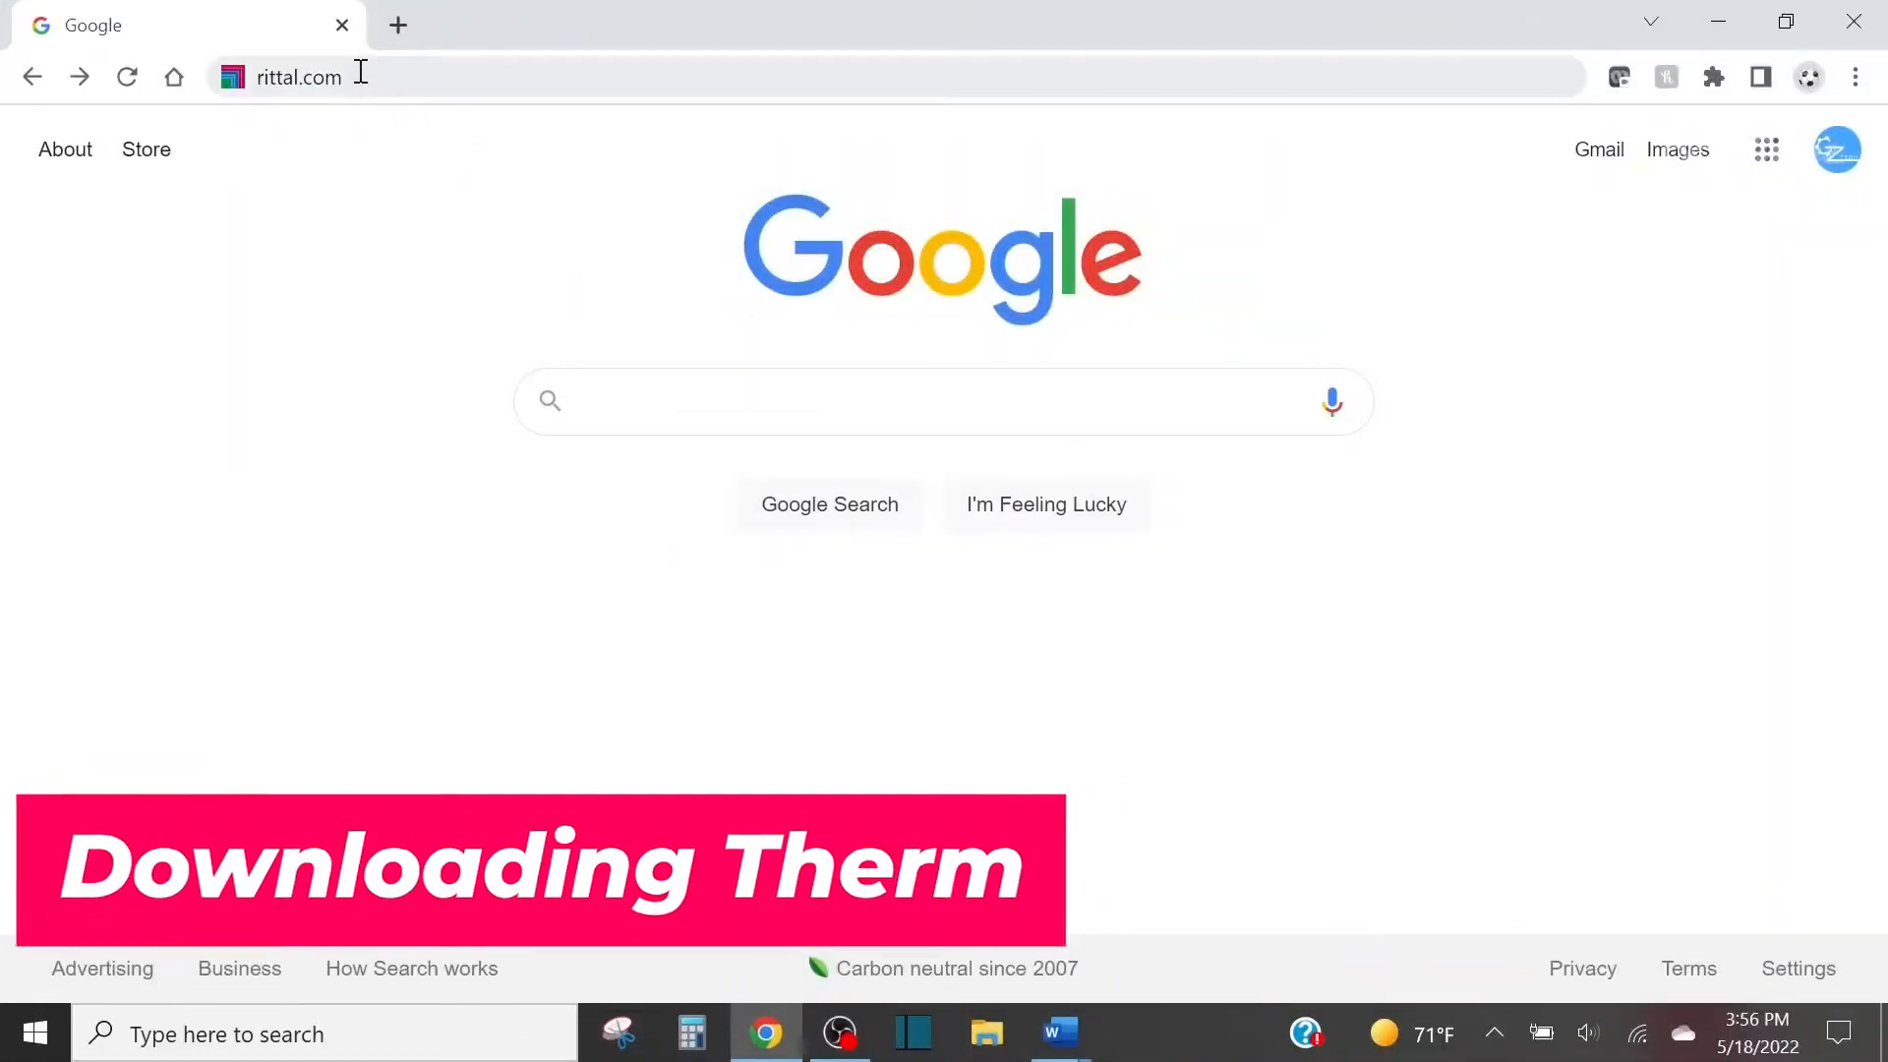
Go to rittal.com and open the site's Configuration page.
{"action": "left_click", "coordinate": [360, 71]}
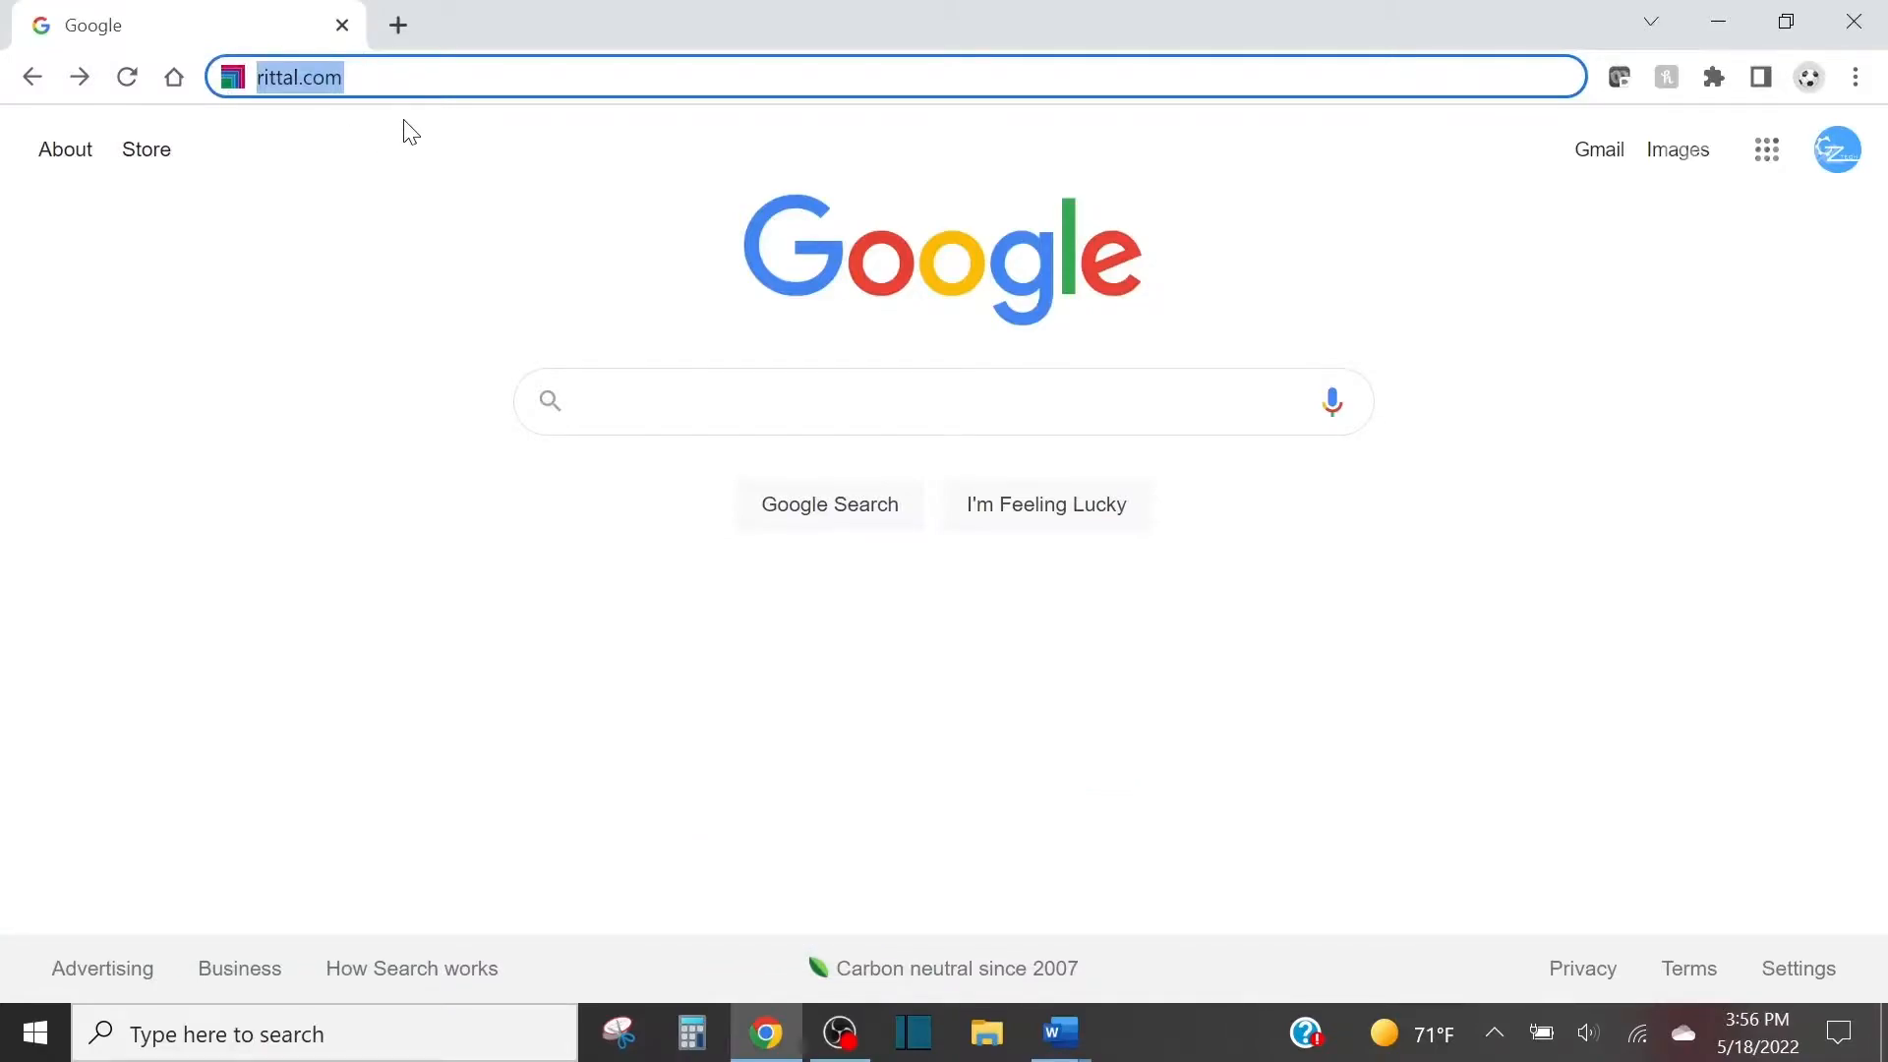
{"action": "key", "text": "Return"}
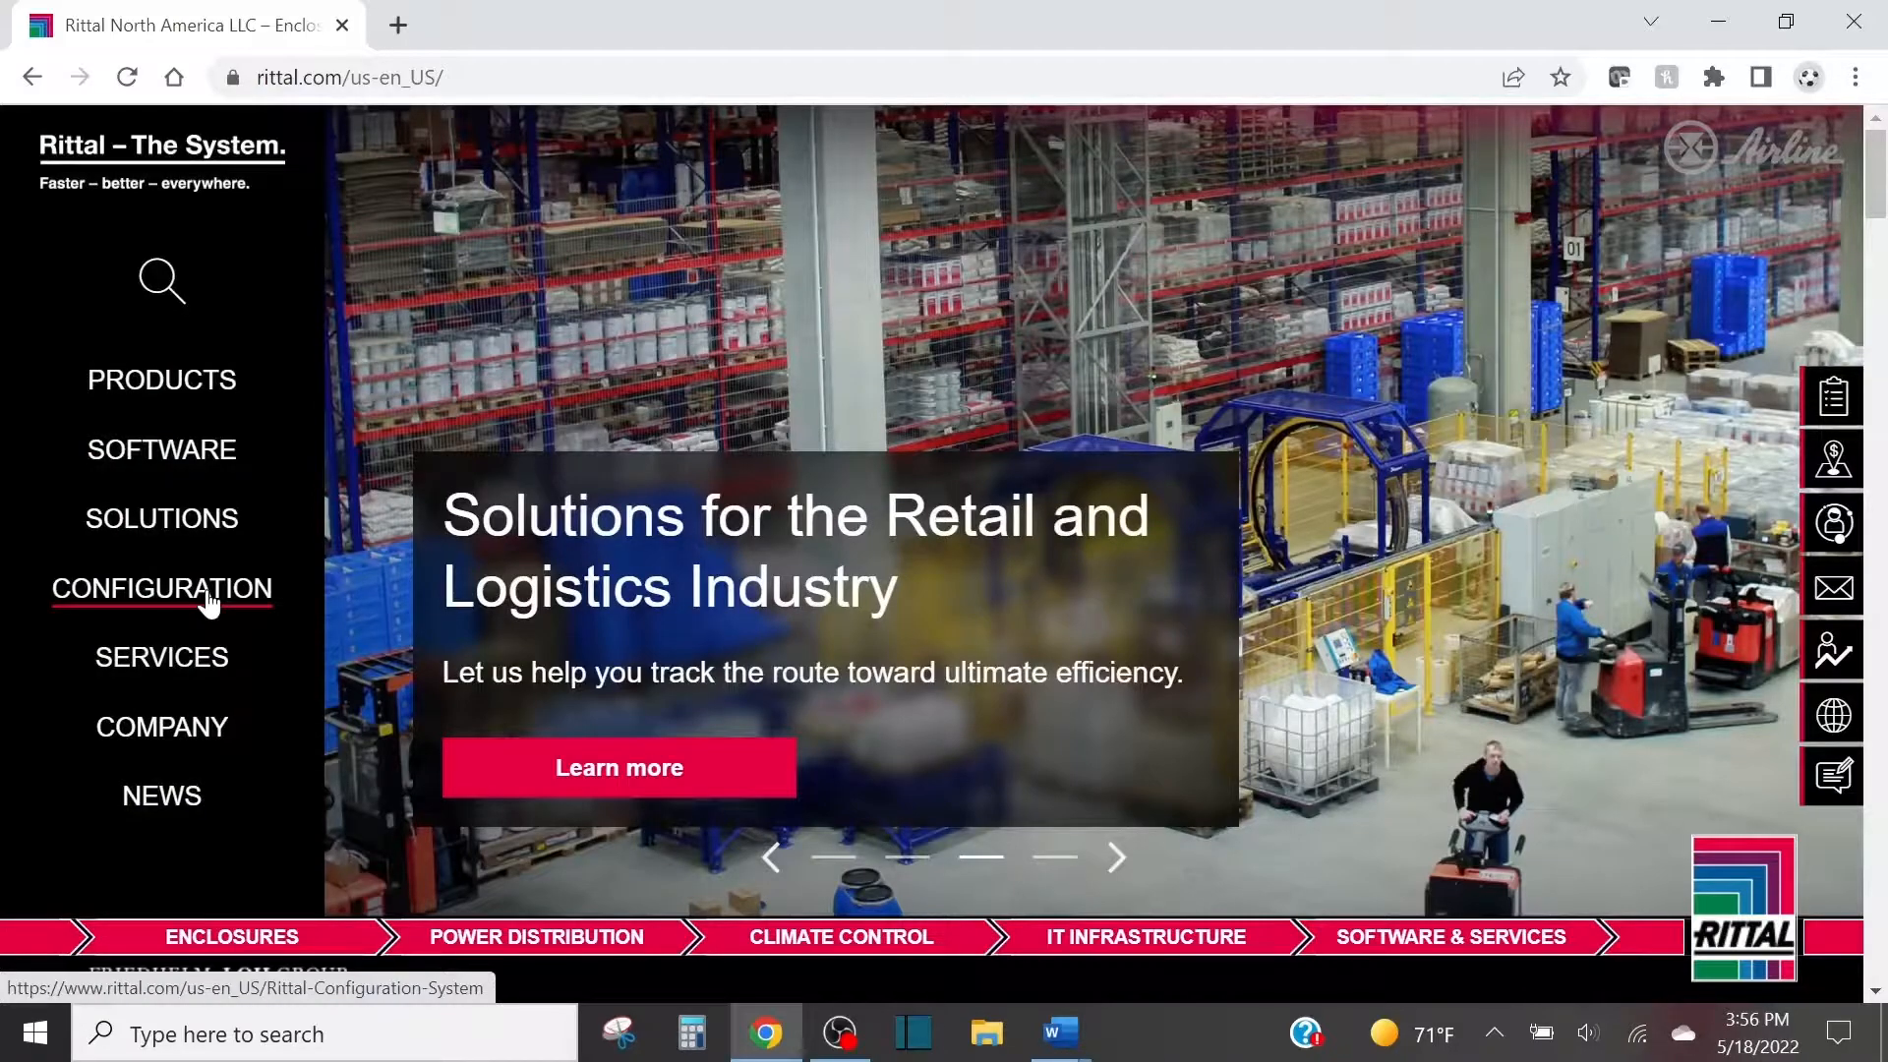
{"action": "left_click", "coordinate": [209, 595]}
Expand the climate control requirements entry under Climate control and start the online Therm calculation.
{"action": "scroll", "coordinate": [378, 513], "scroll_direction": "down", "scroll_amount": 15}
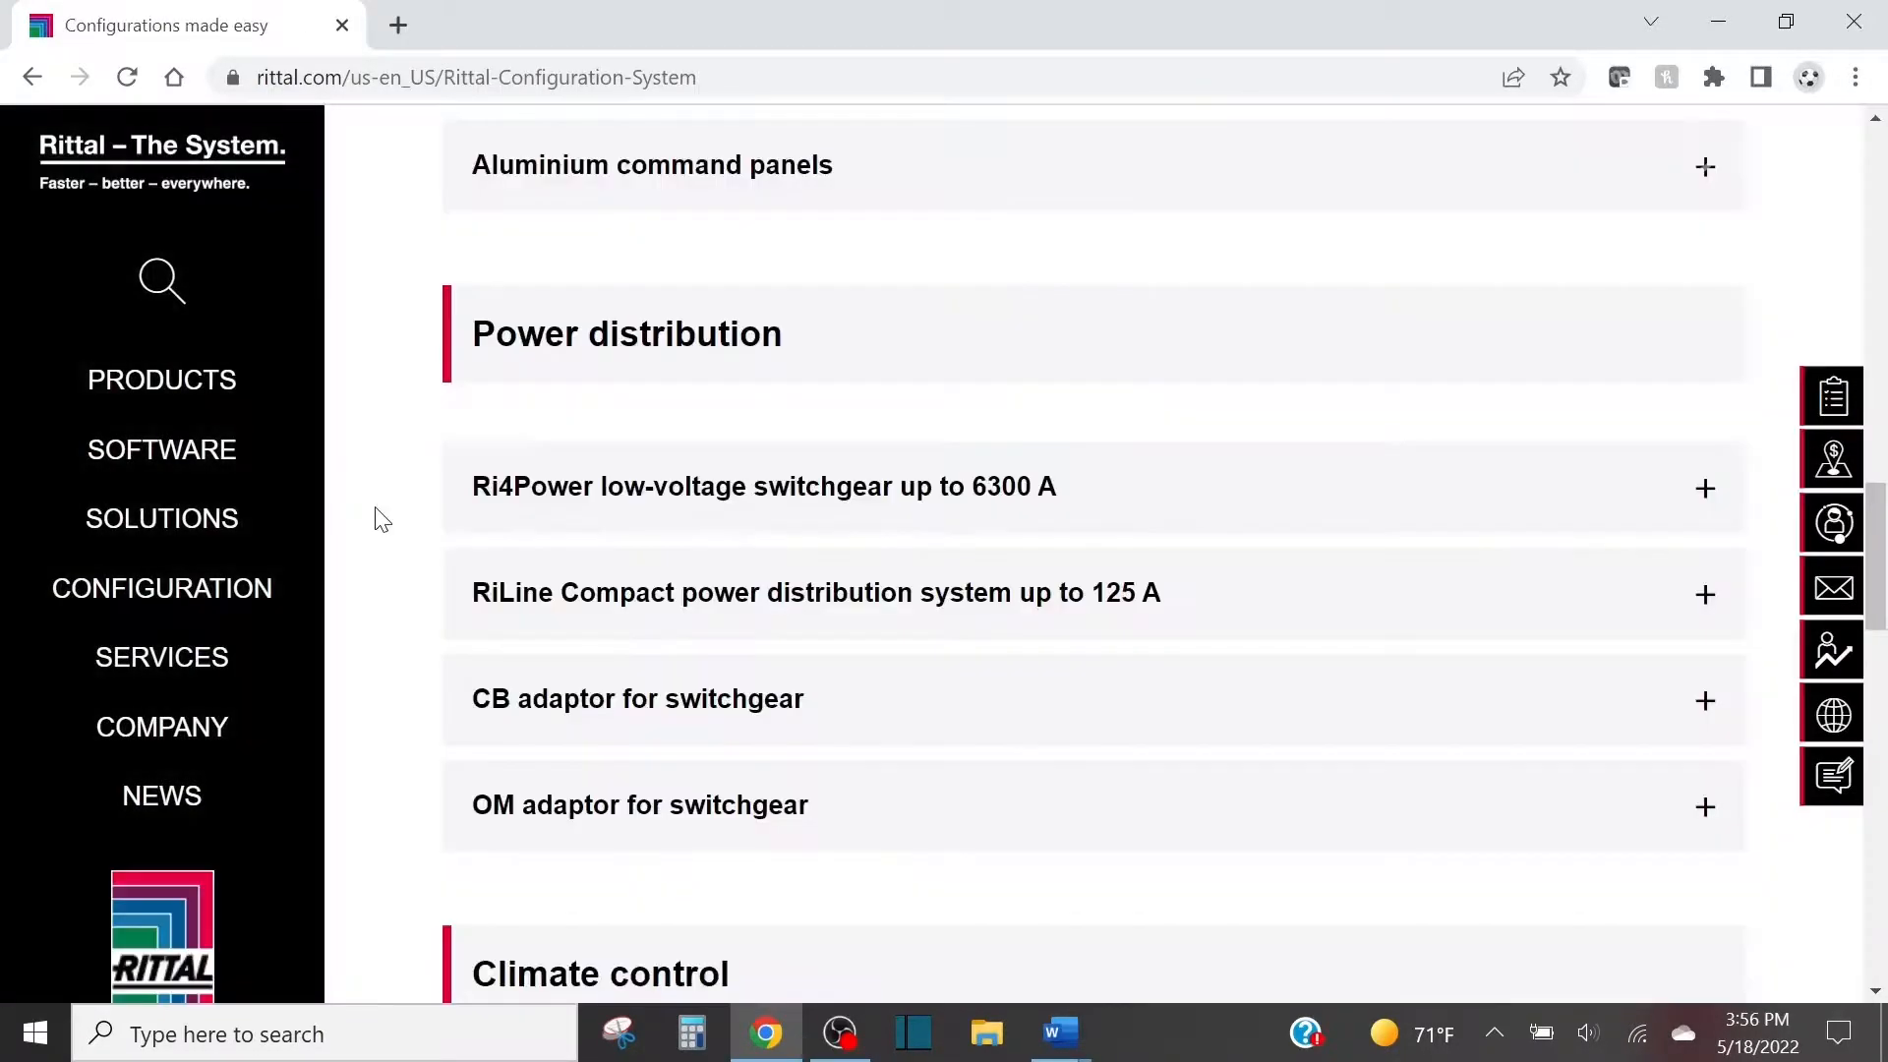
{"action": "scroll", "coordinate": [381, 519], "scroll_direction": "down", "scroll_amount": 3}
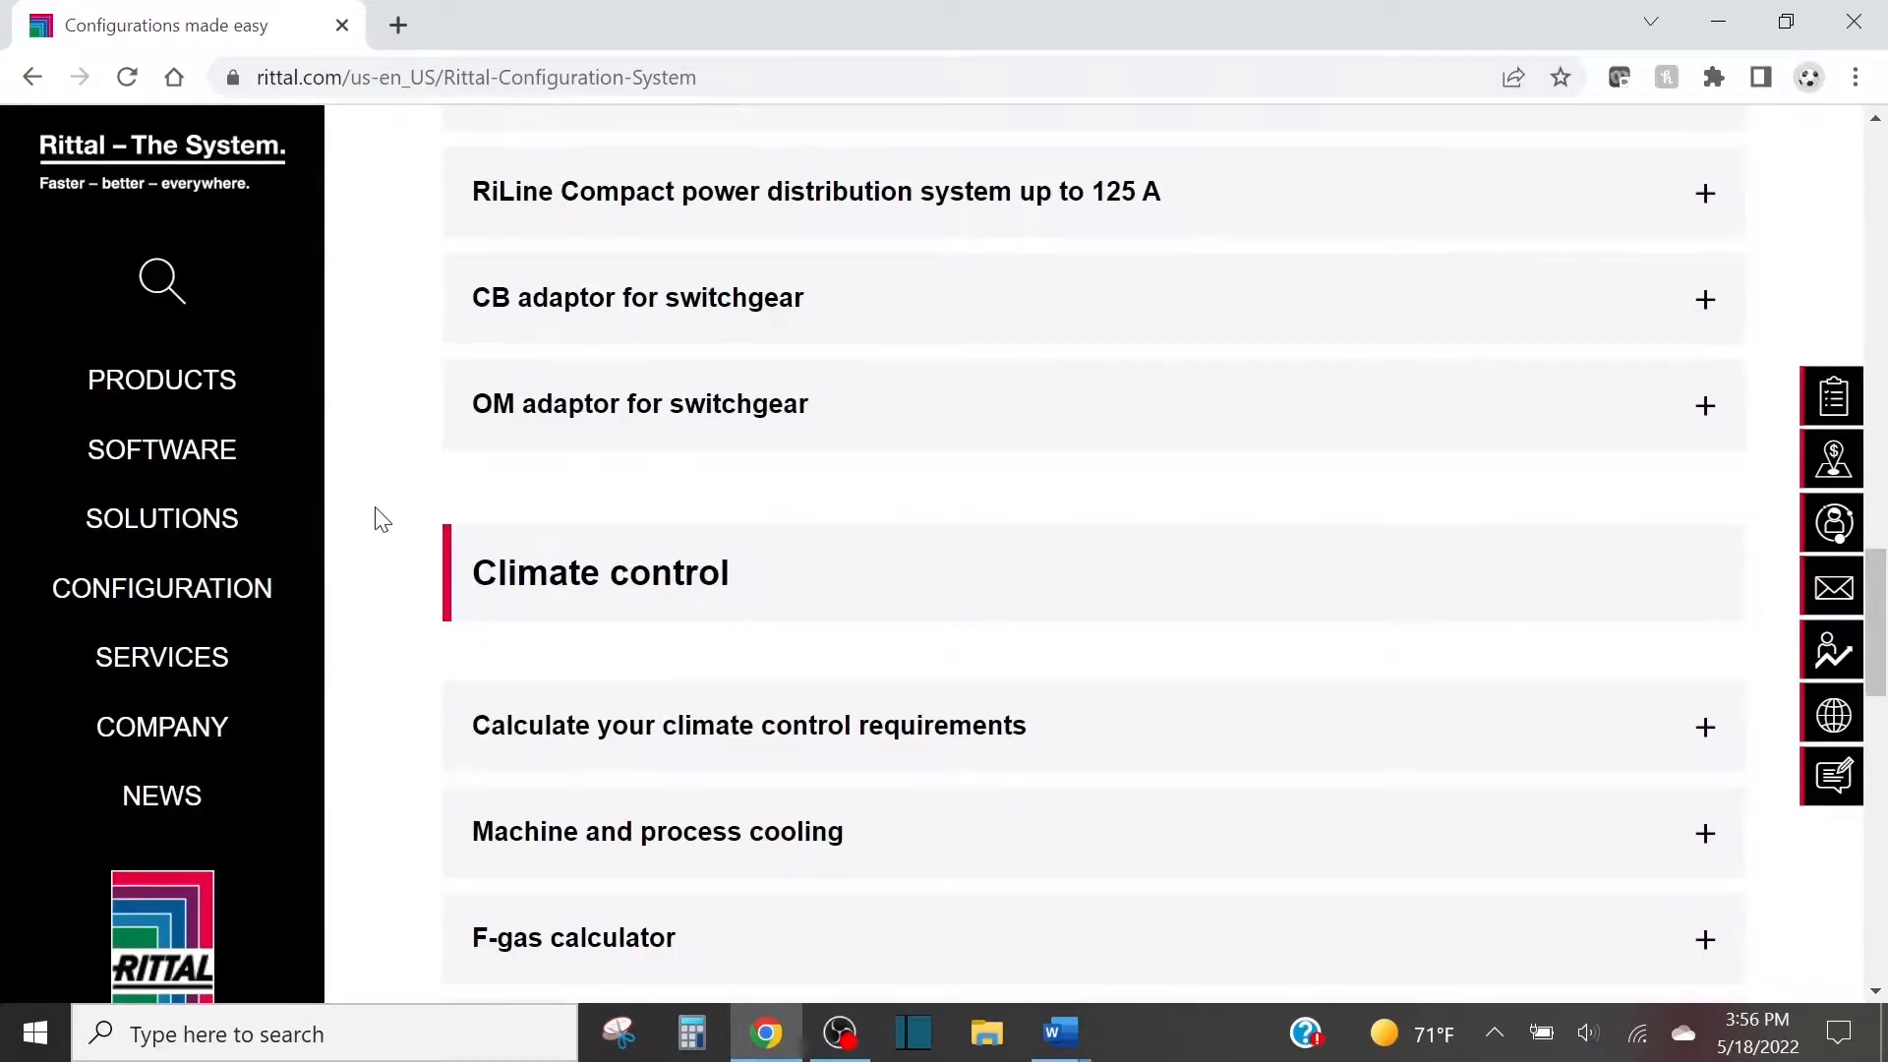
{"action": "scroll", "coordinate": [383, 520], "scroll_direction": "down", "scroll_amount": 3}
{"action": "left_click", "coordinate": [615, 502]}
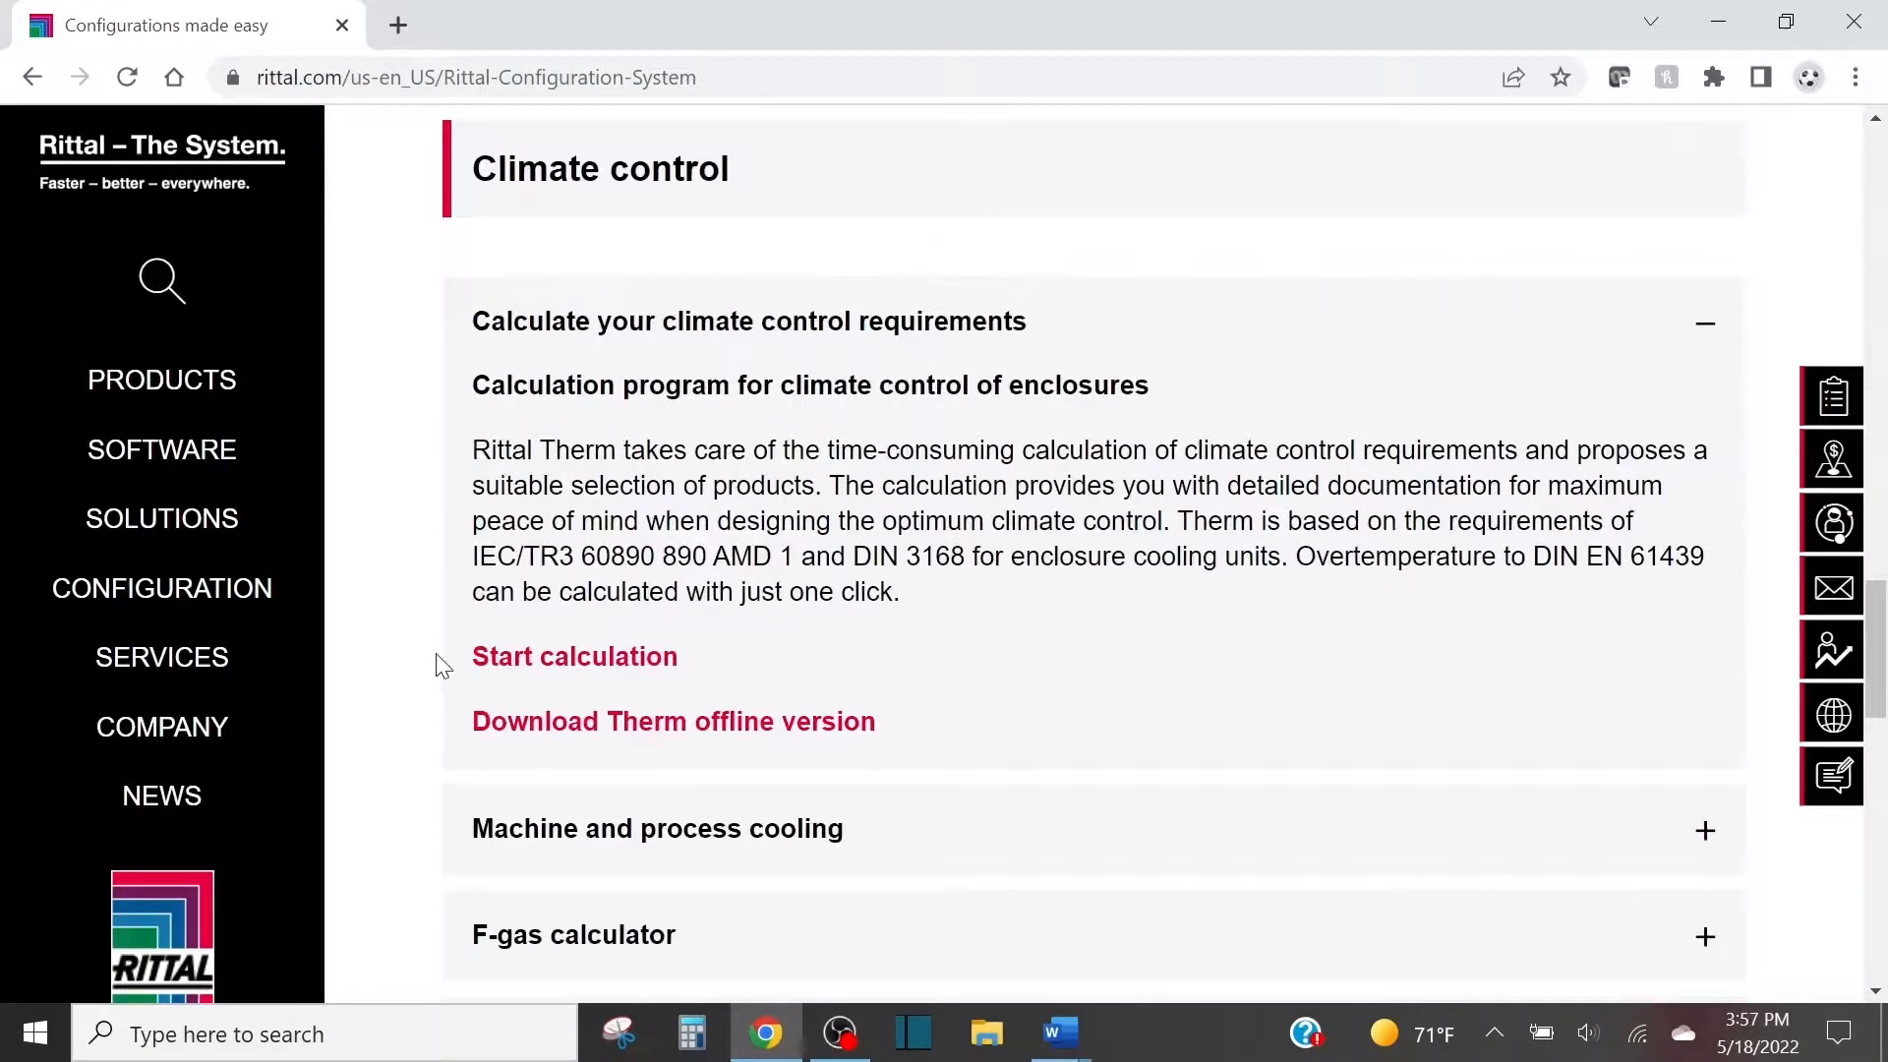
{"action": "left_click", "coordinate": [506, 659]}
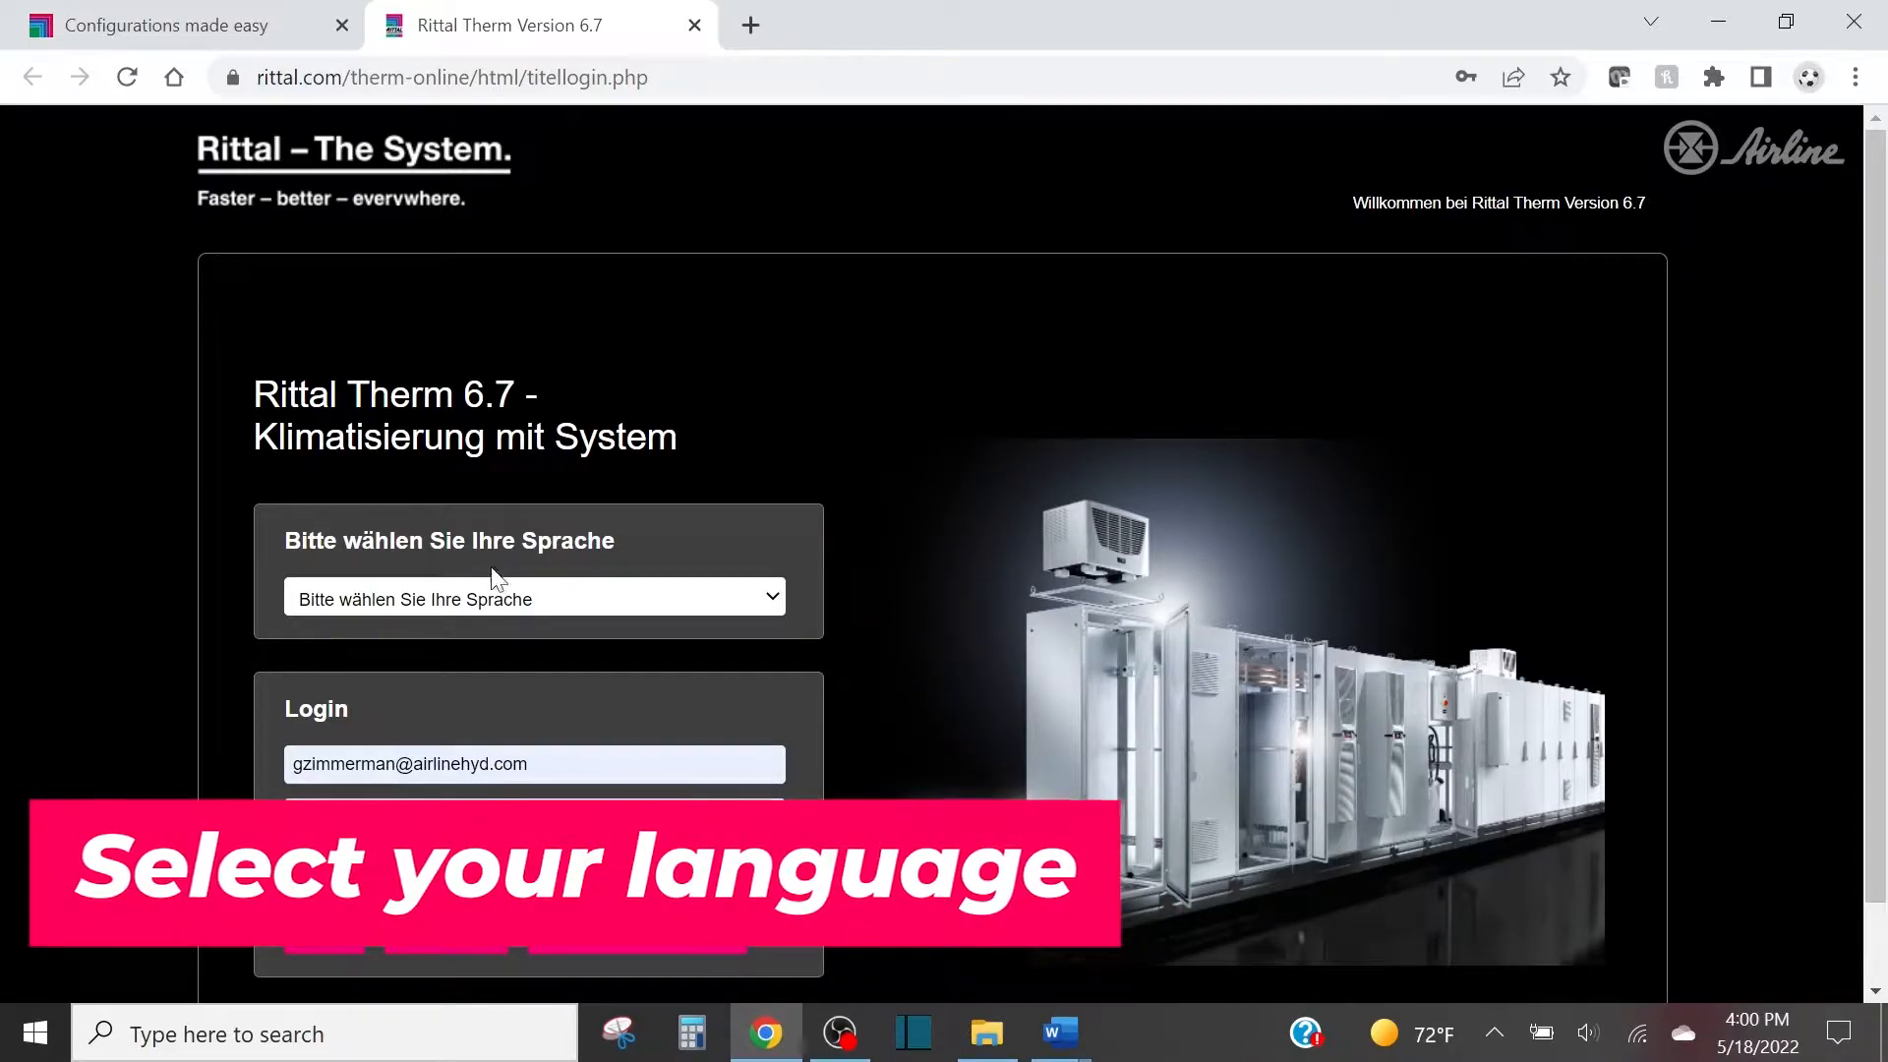
Set the Therm language to English and log in with the prefilled account credentials.
{"action": "left_click", "coordinate": [487, 601]}
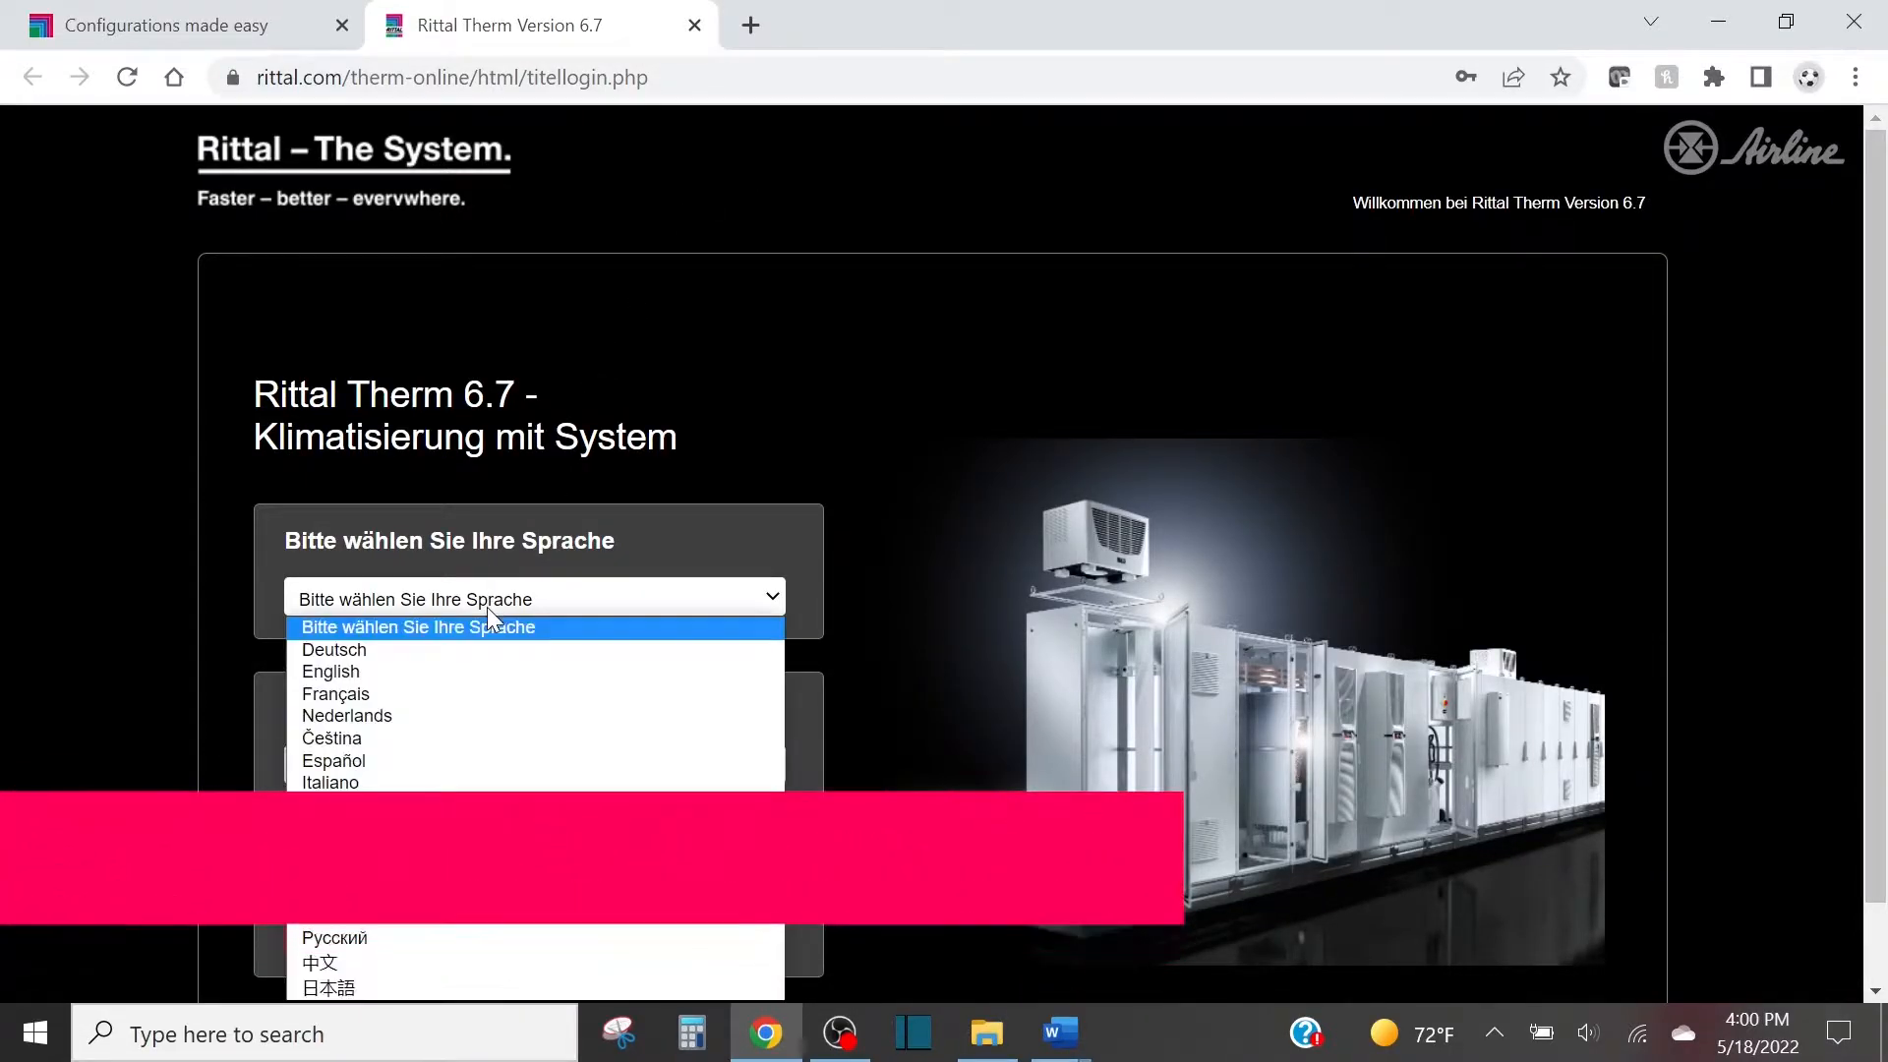
{"action": "left_click", "coordinate": [409, 670]}
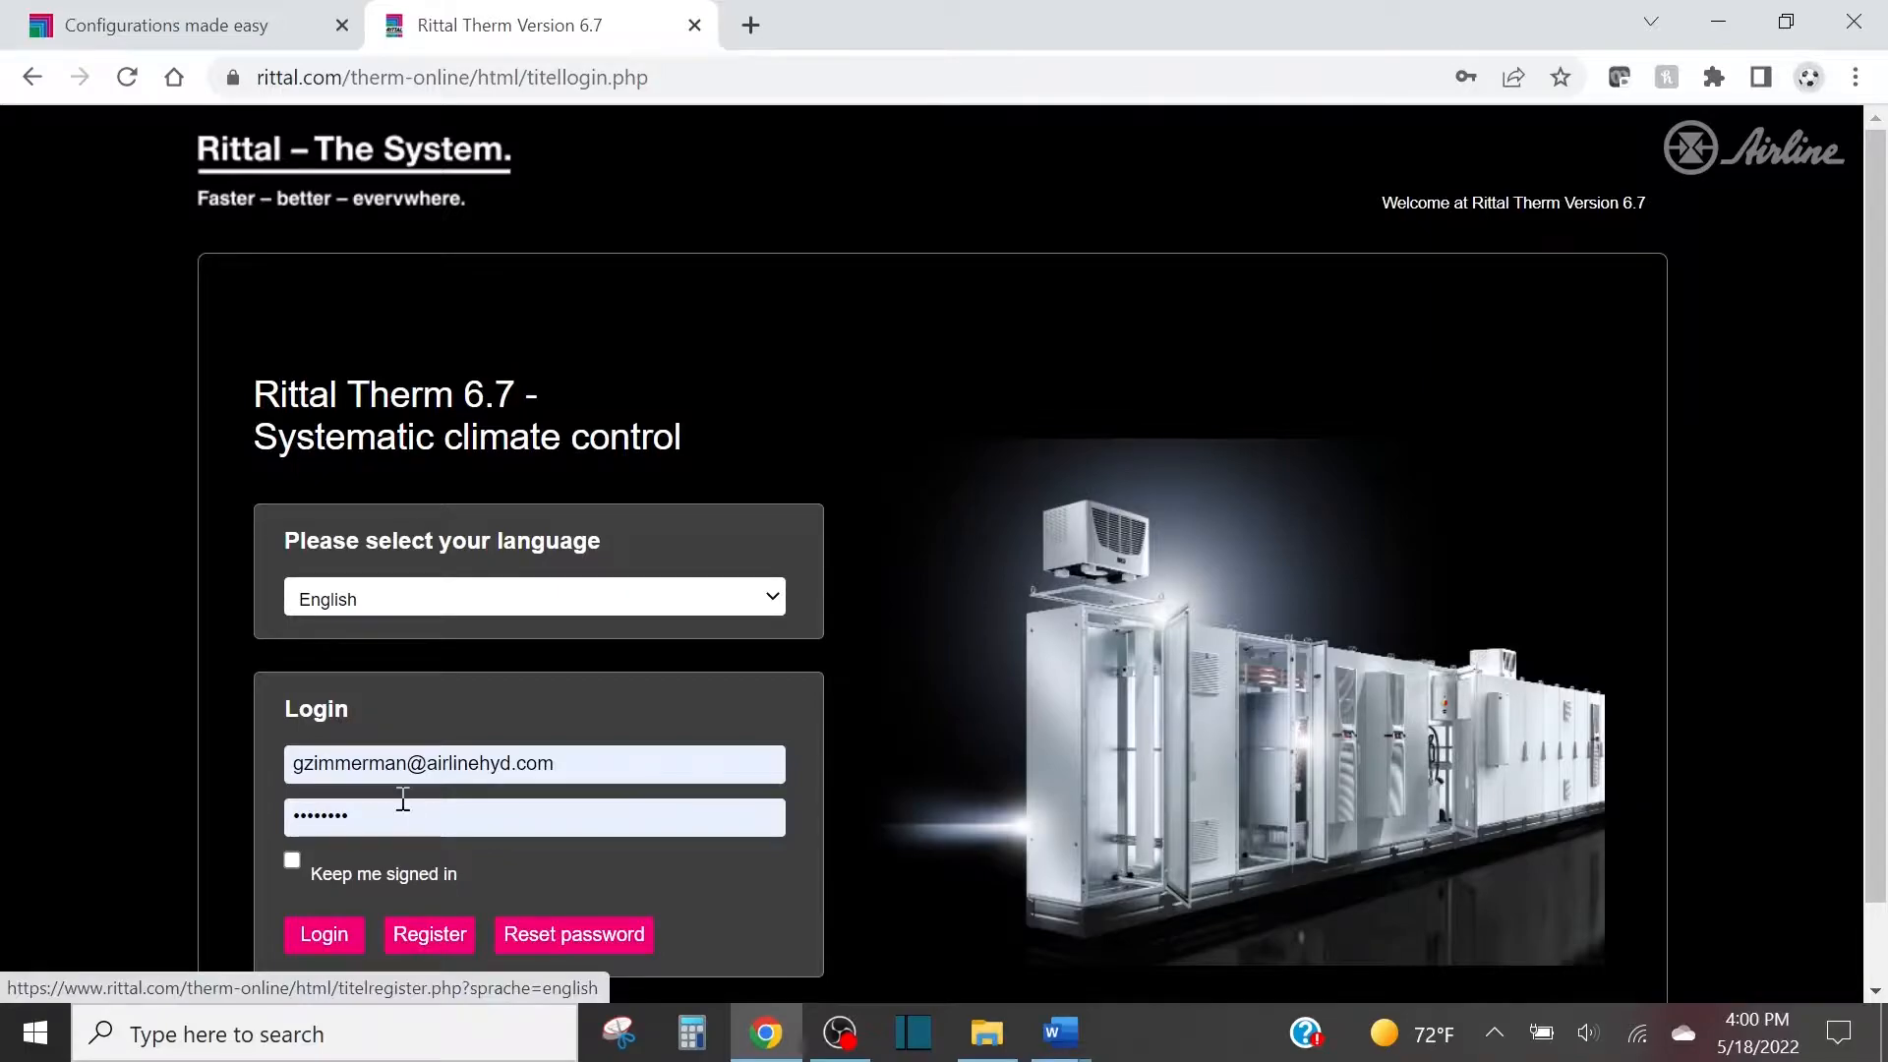
{"action": "left_click", "coordinate": [346, 944]}
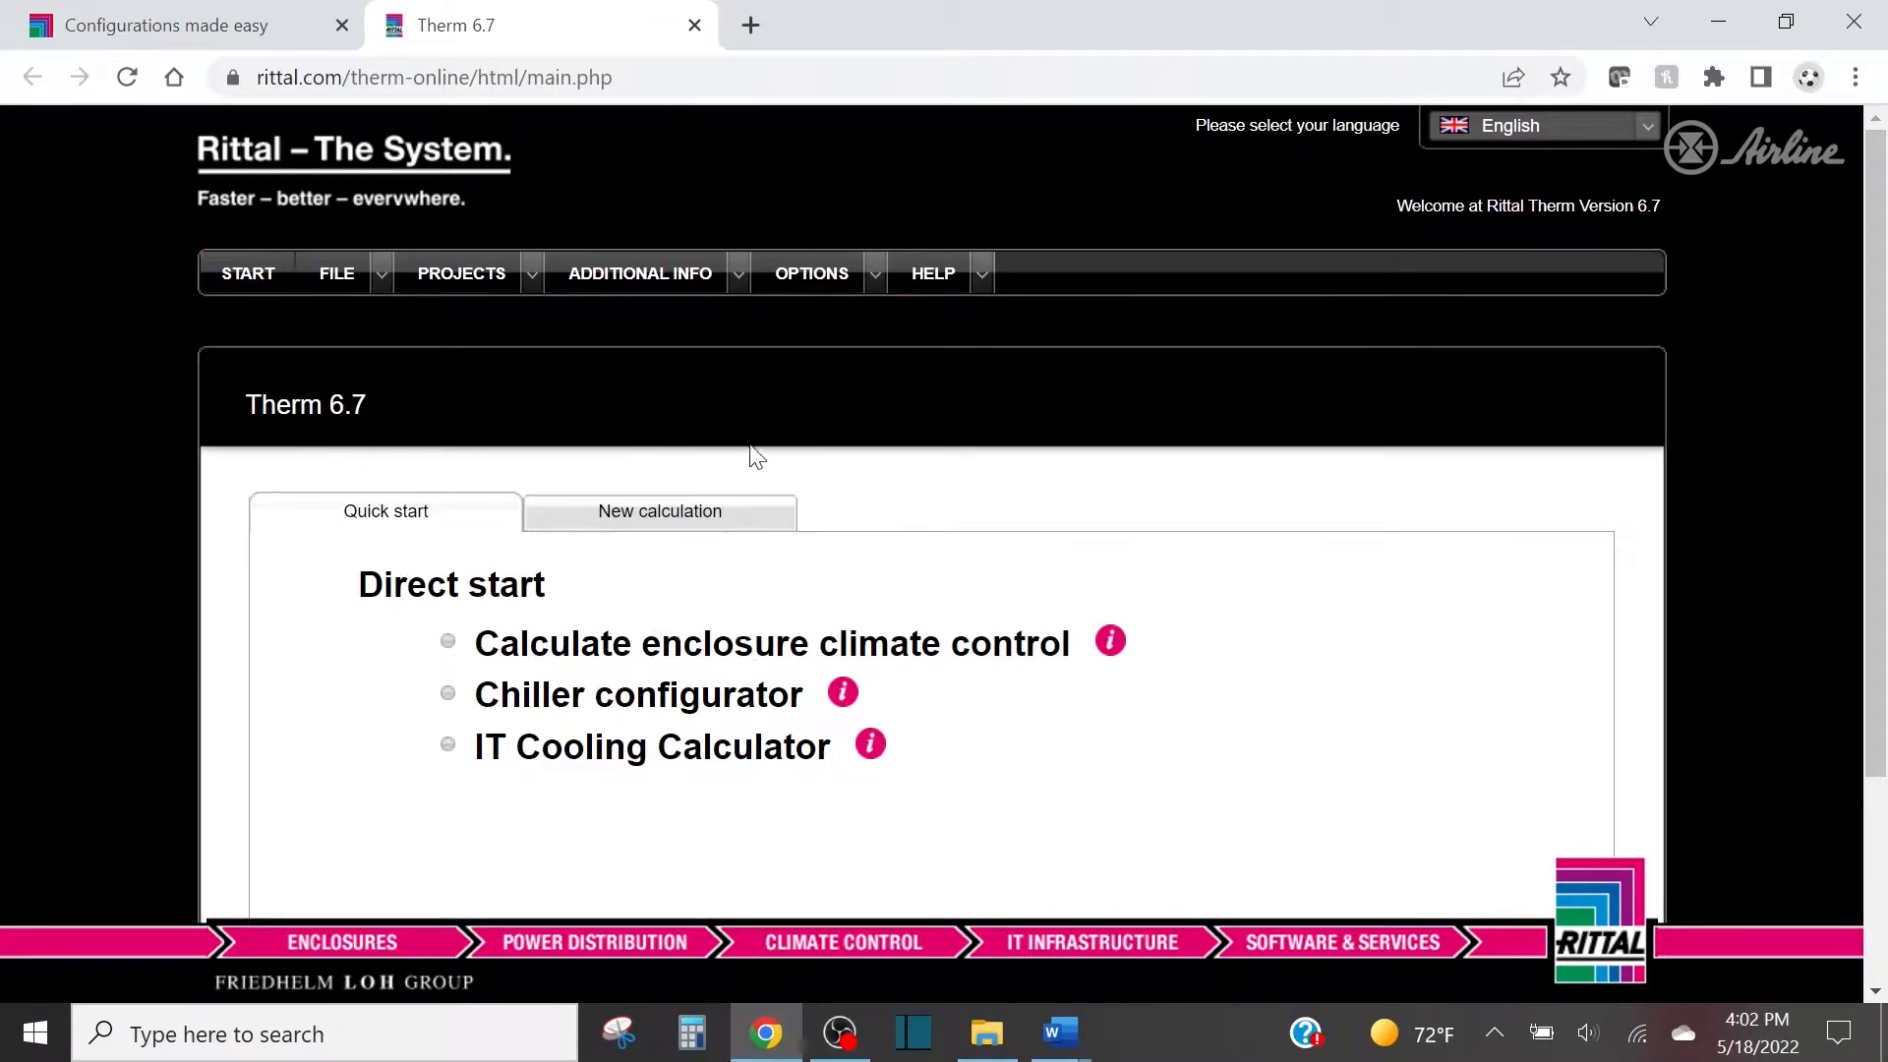
{"action": "mouse_move", "coordinate": [730, 285]}
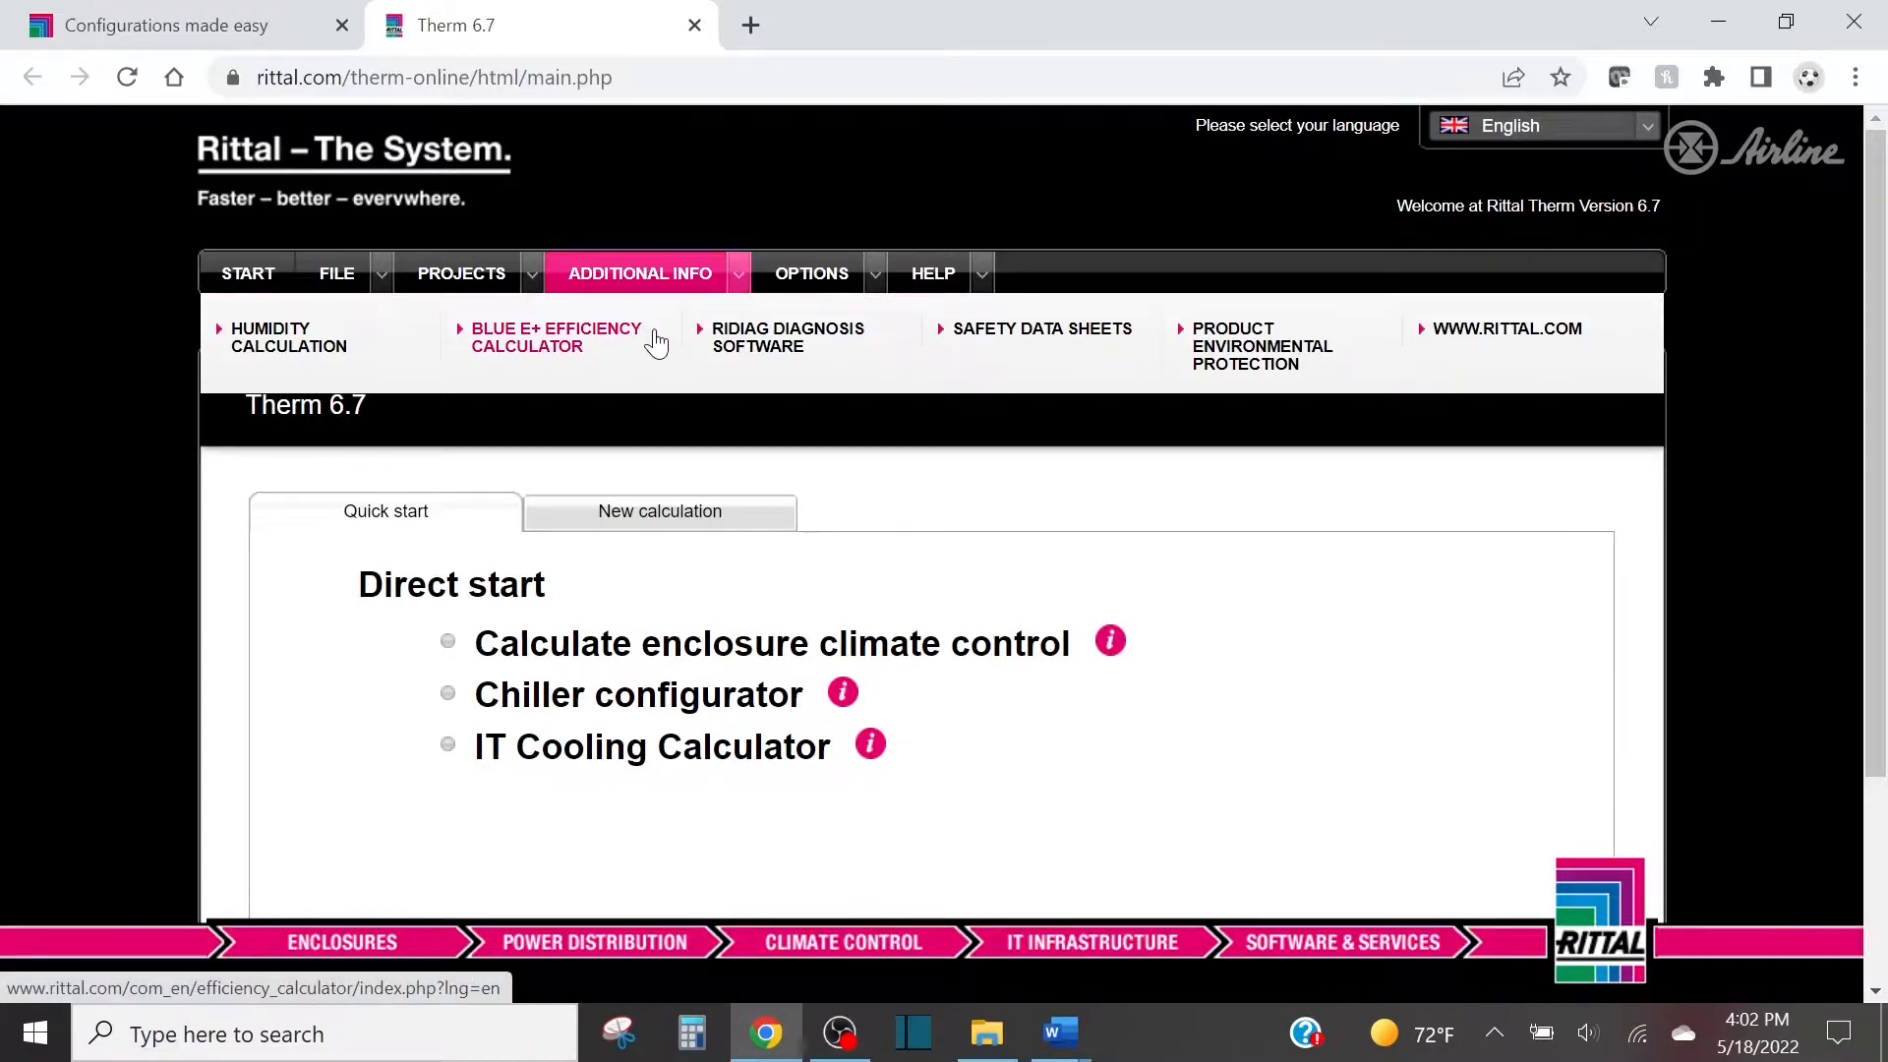
{"action": "mouse_move", "coordinate": [830, 282]}
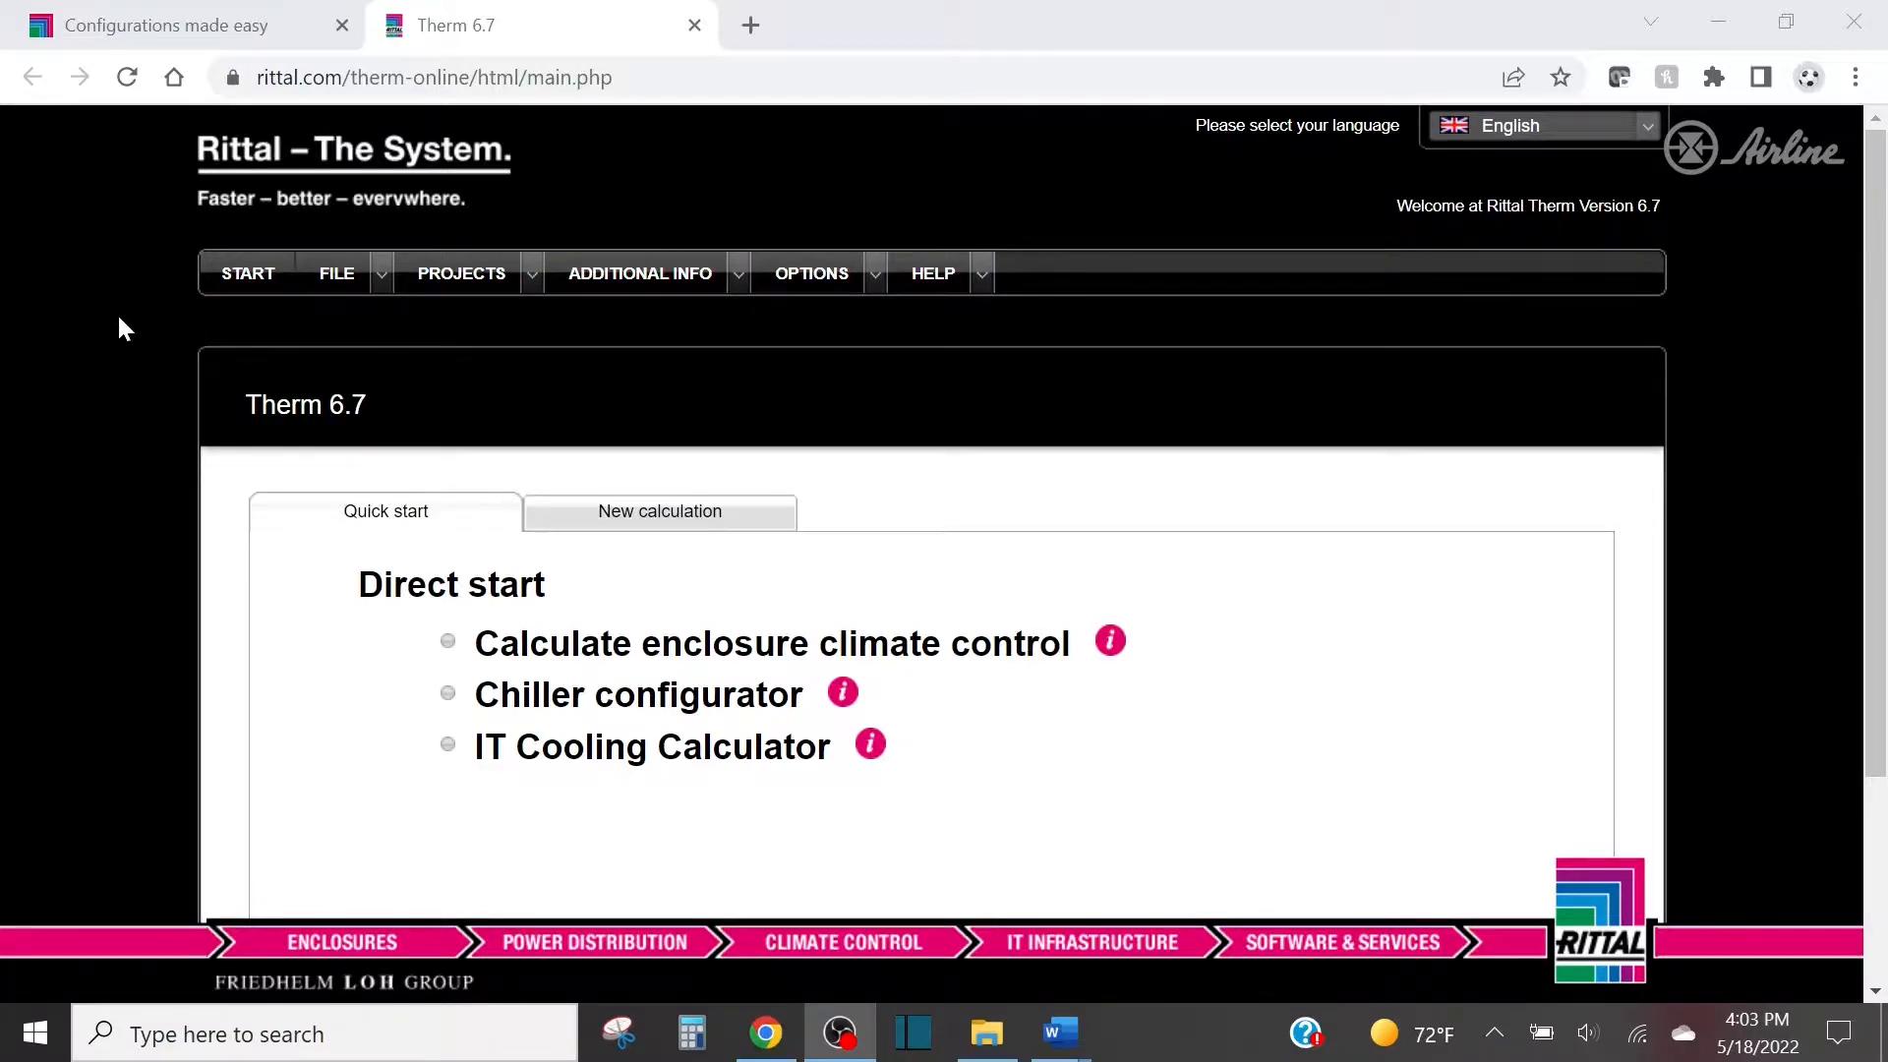
{"action": "scroll", "coordinate": [118, 324], "scroll_direction": "down", "scroll_amount": 2}
{"action": "scroll", "coordinate": [116, 324], "scroll_direction": "up", "scroll_amount": 2}
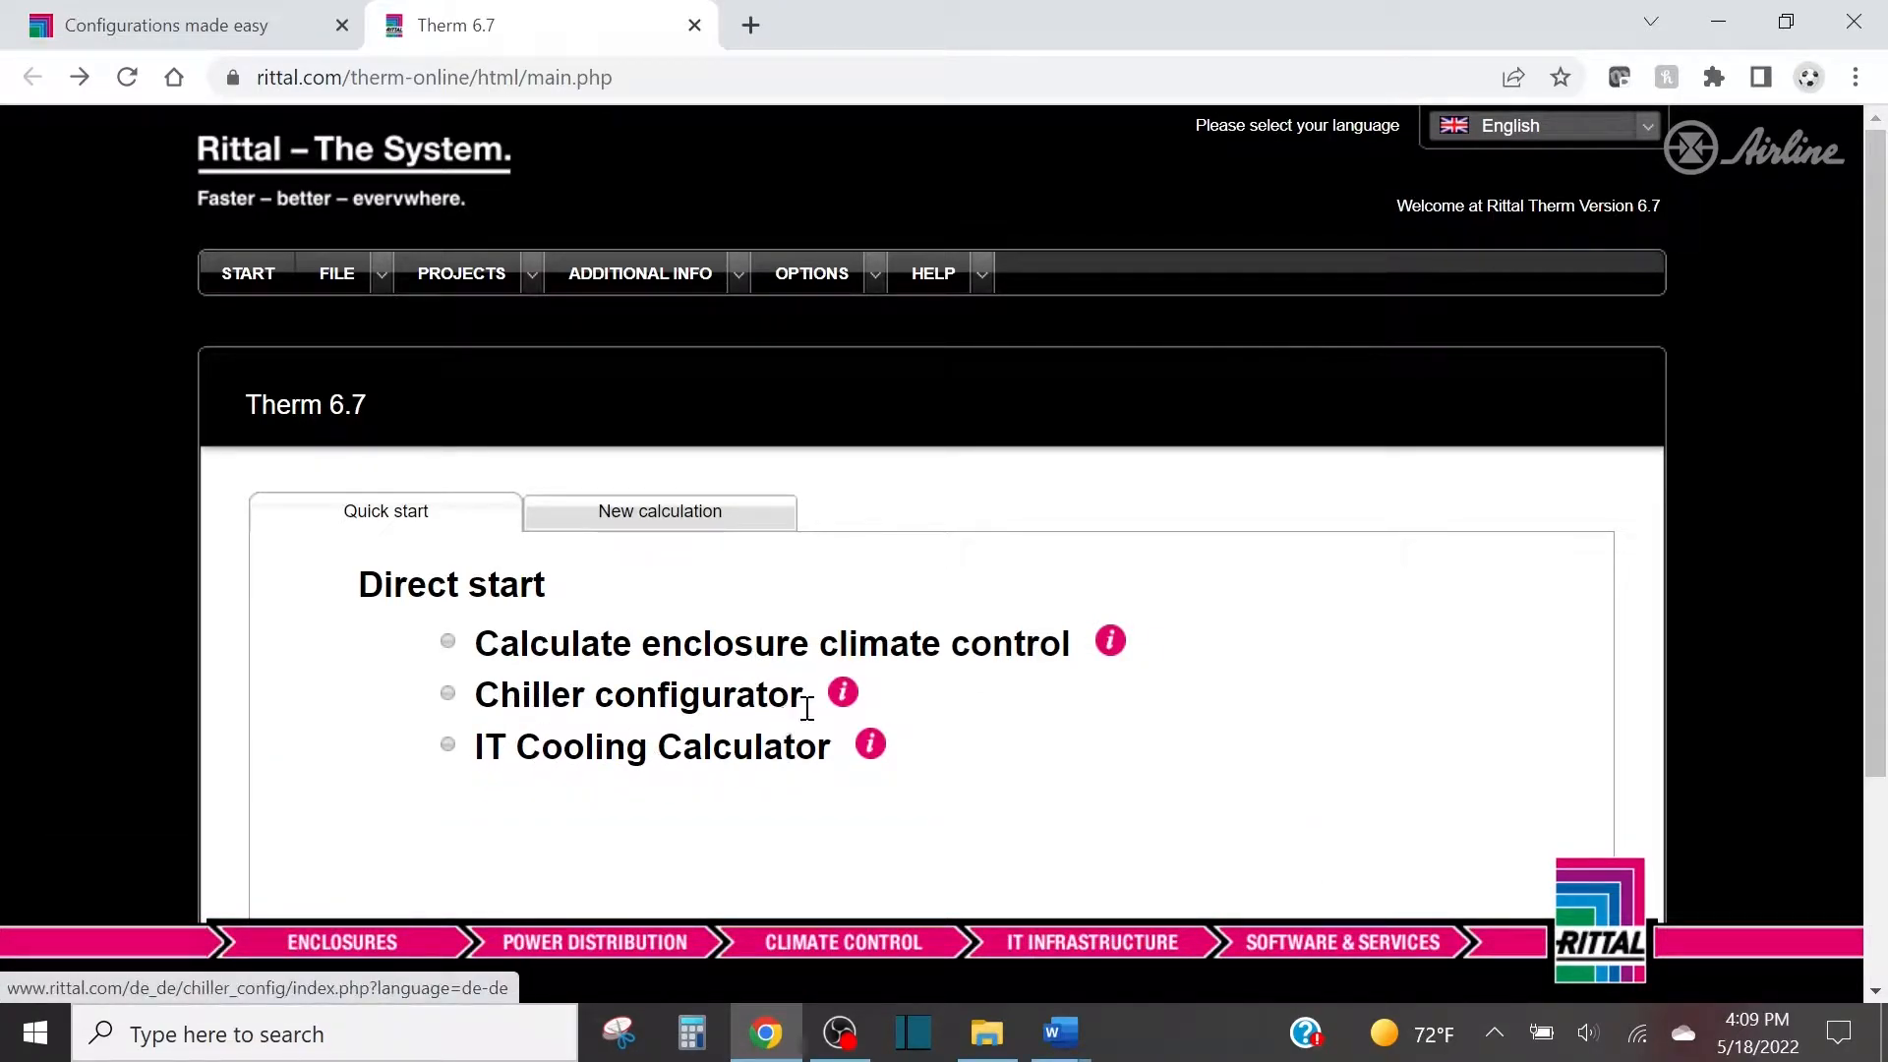
Create a new enclosure climate control project without a minimum heating temperature, name it Airline Demo and save it.
{"action": "left_click", "coordinate": [604, 651]}
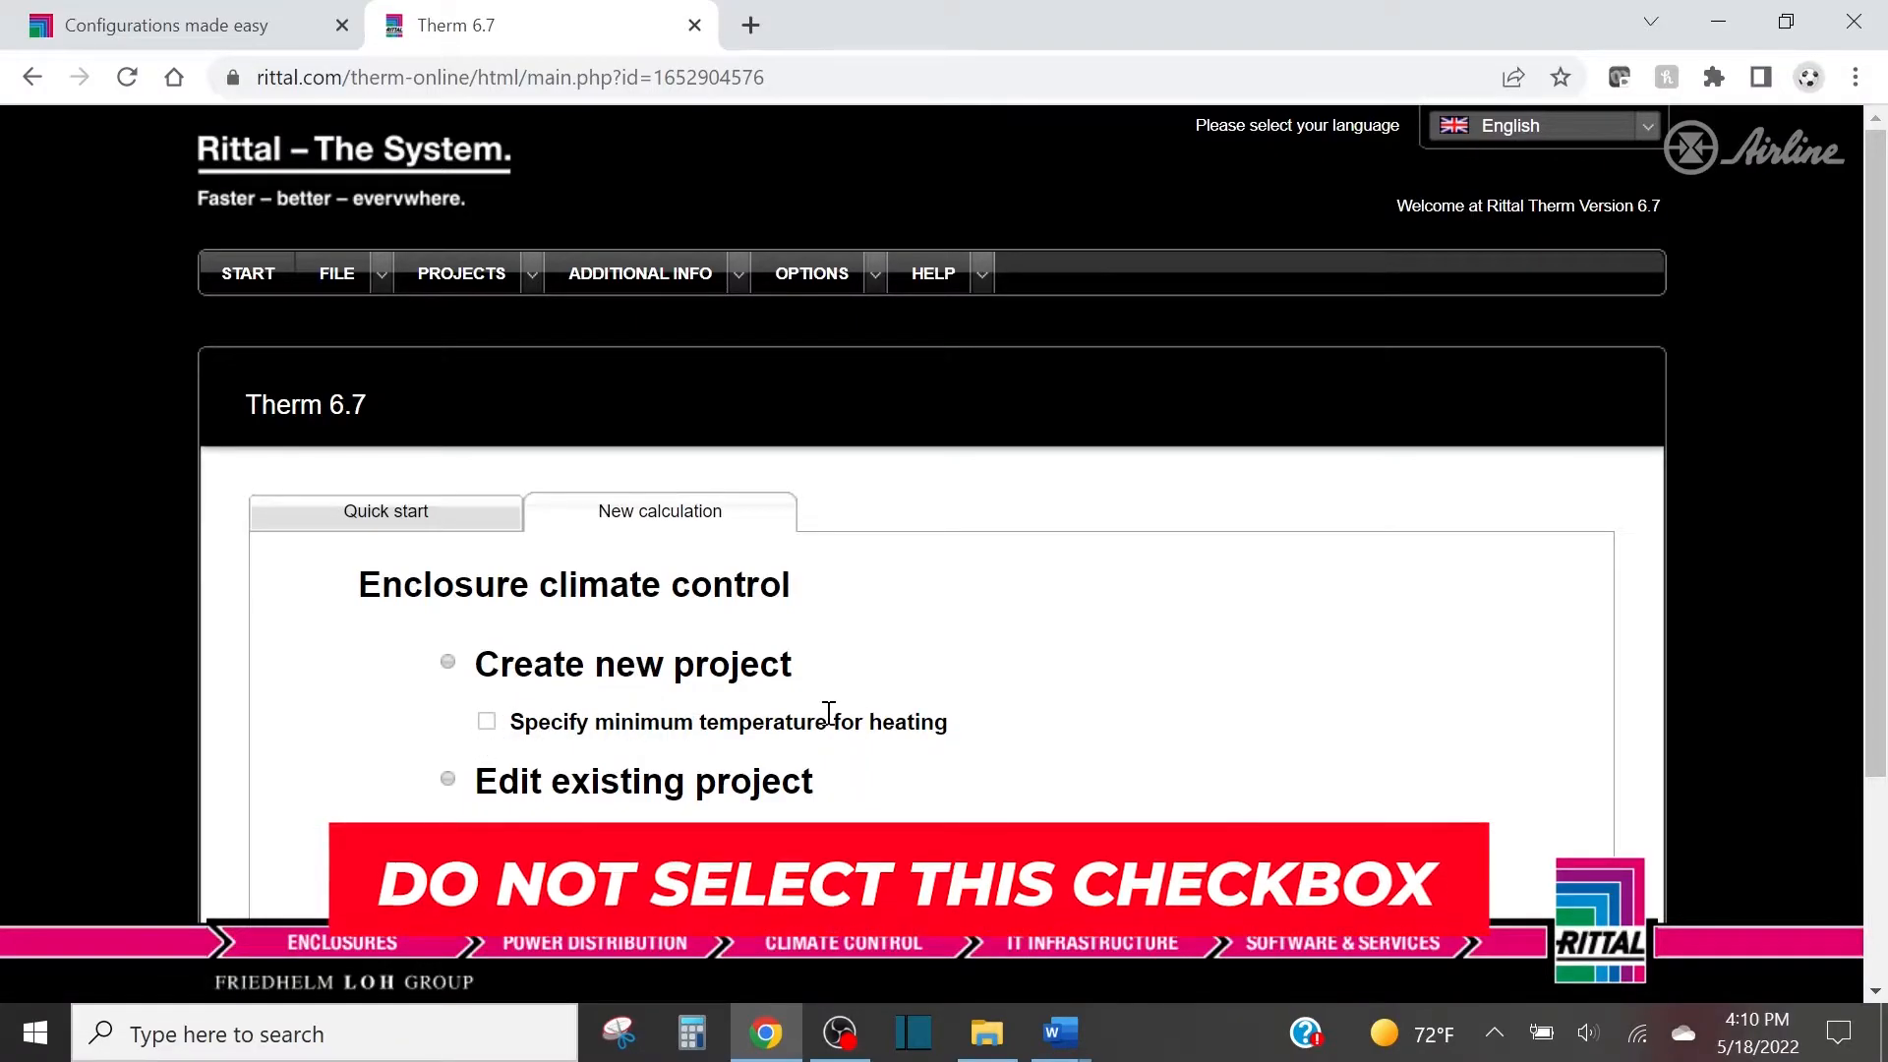
{"action": "left_click", "coordinate": [641, 676]}
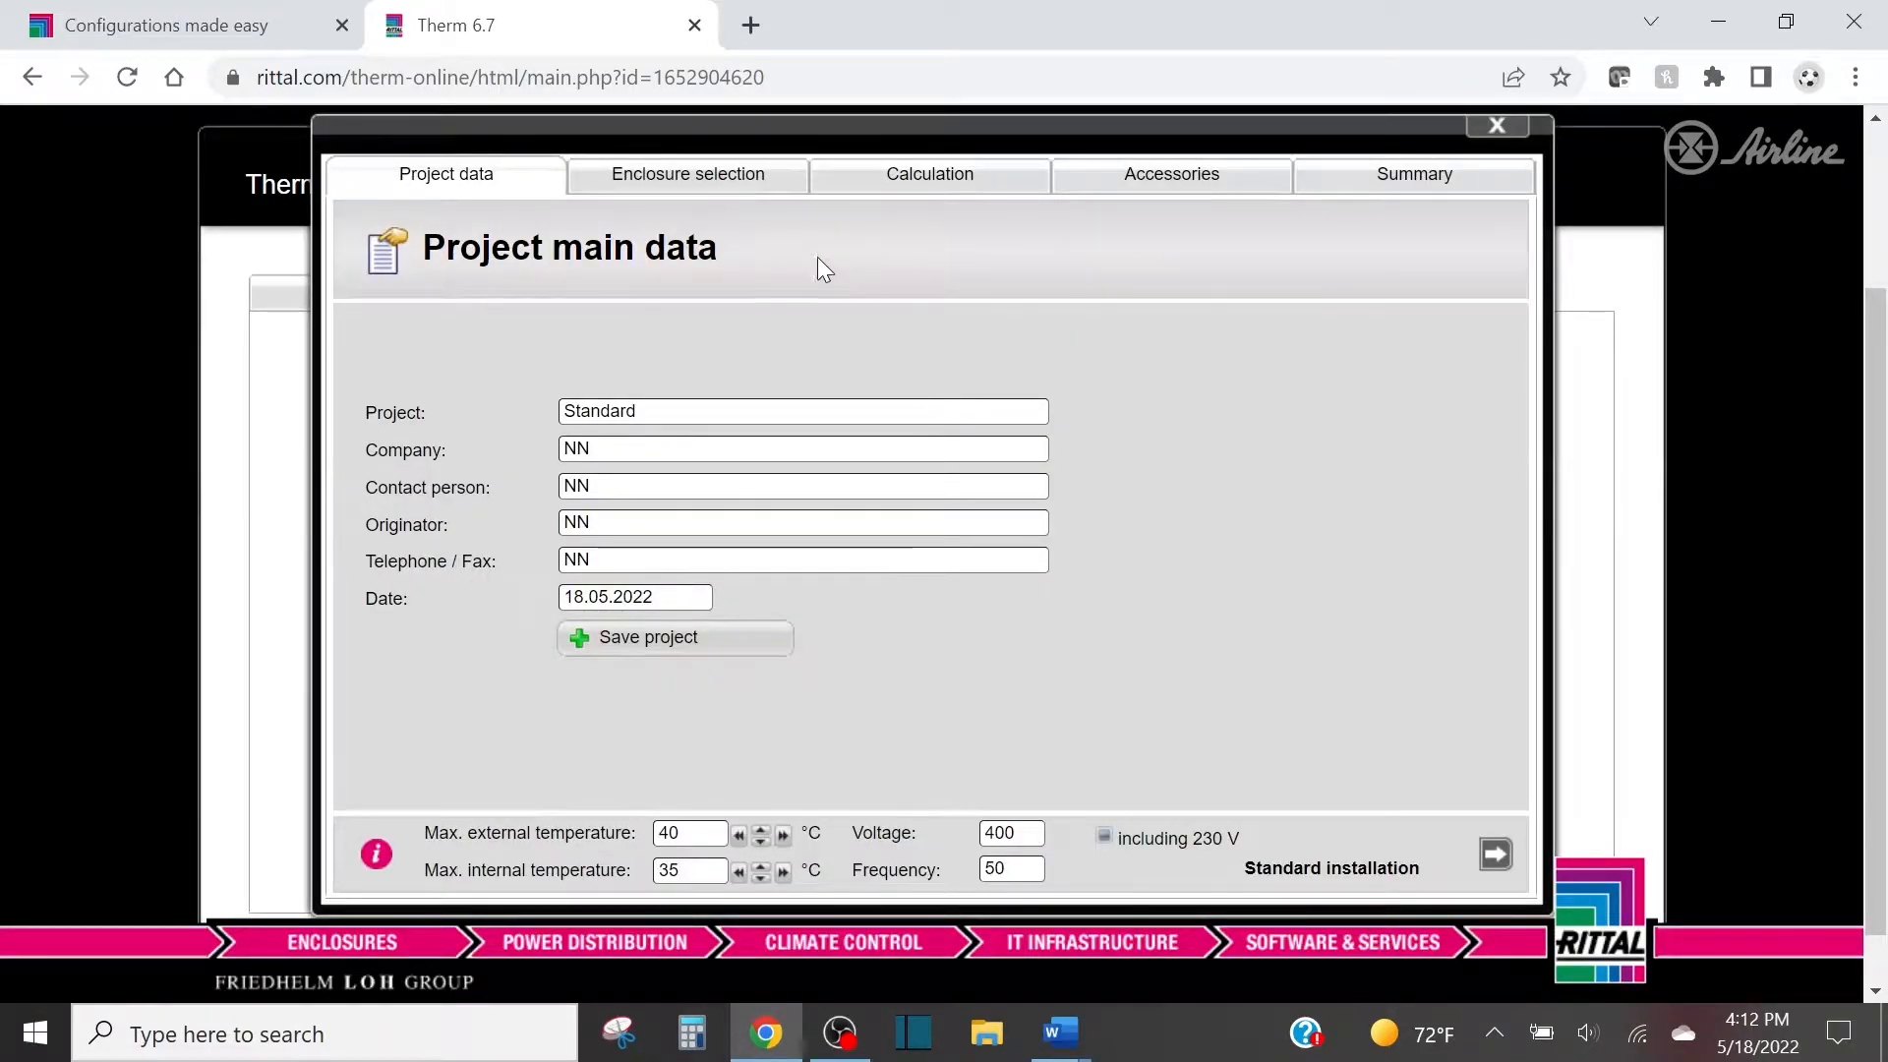
{"action": "double_click", "coordinate": [632, 415]}
{"action": "type", "text": "Airline Demo"}
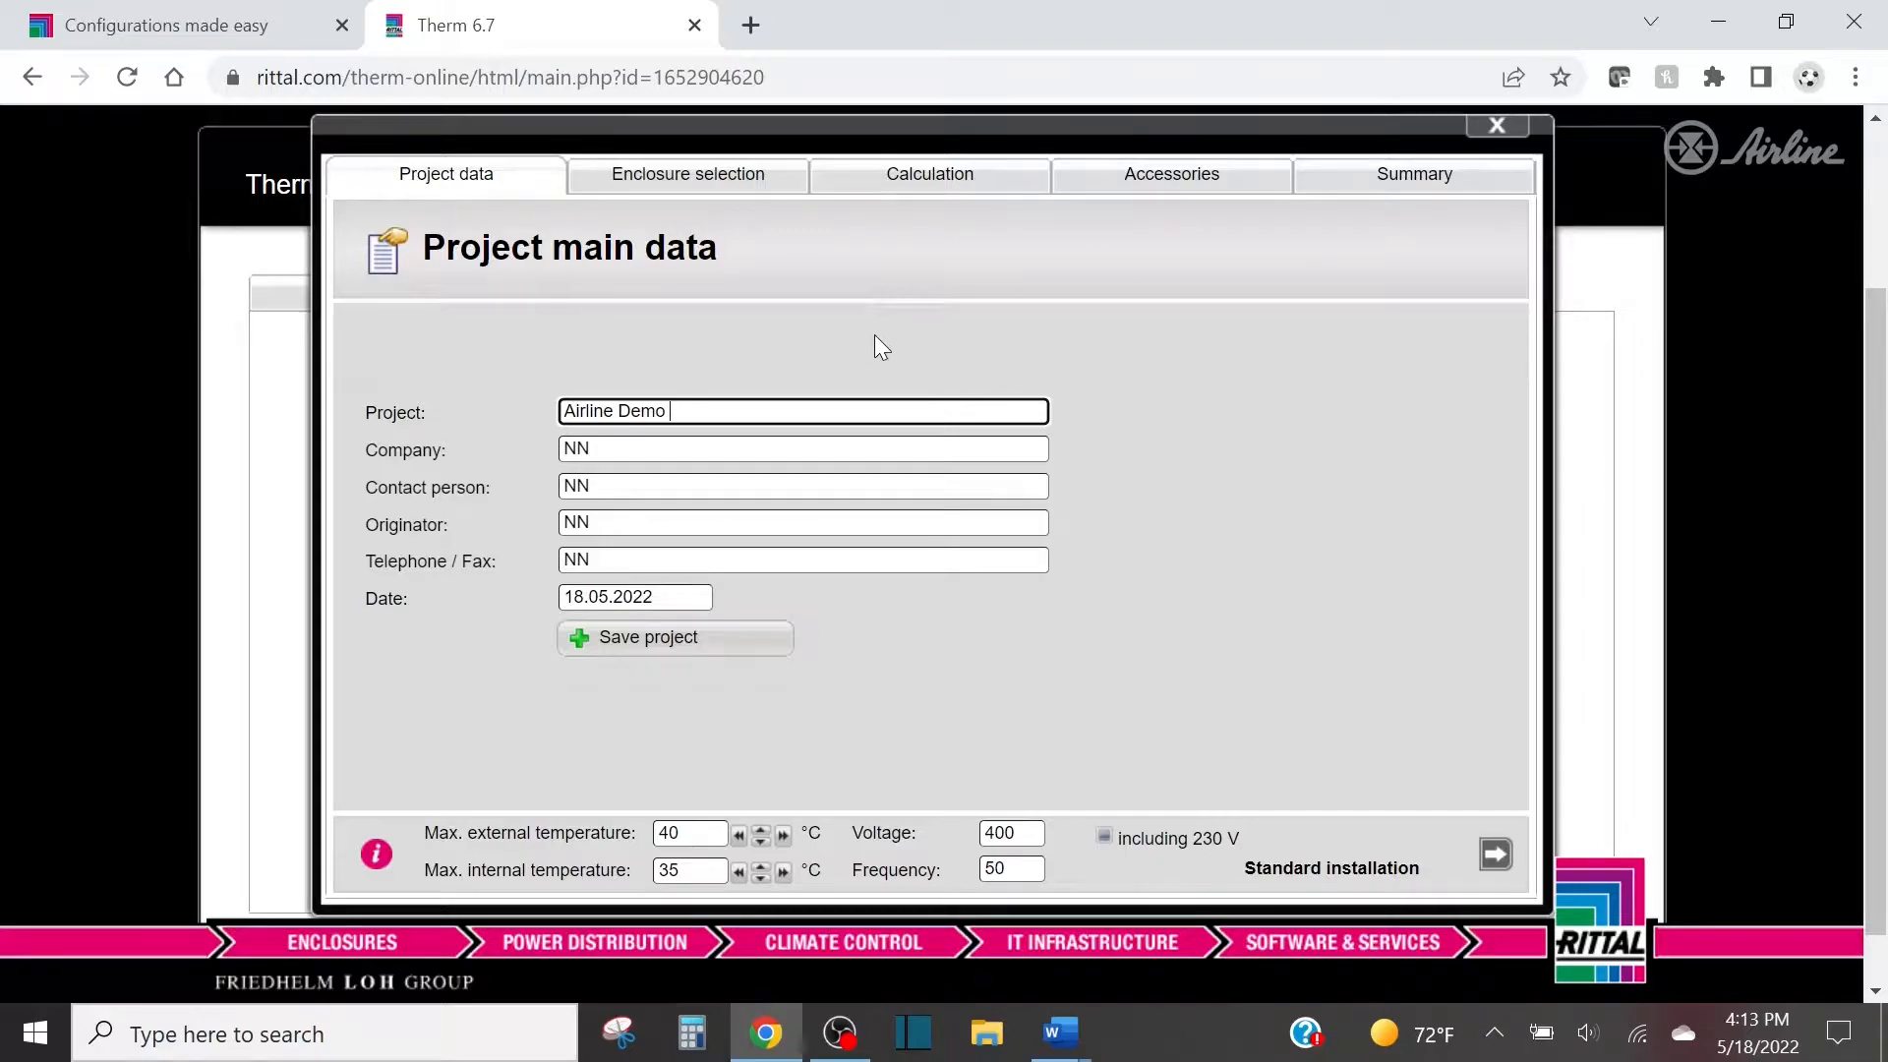
{"action": "left_click", "coordinate": [750, 647]}
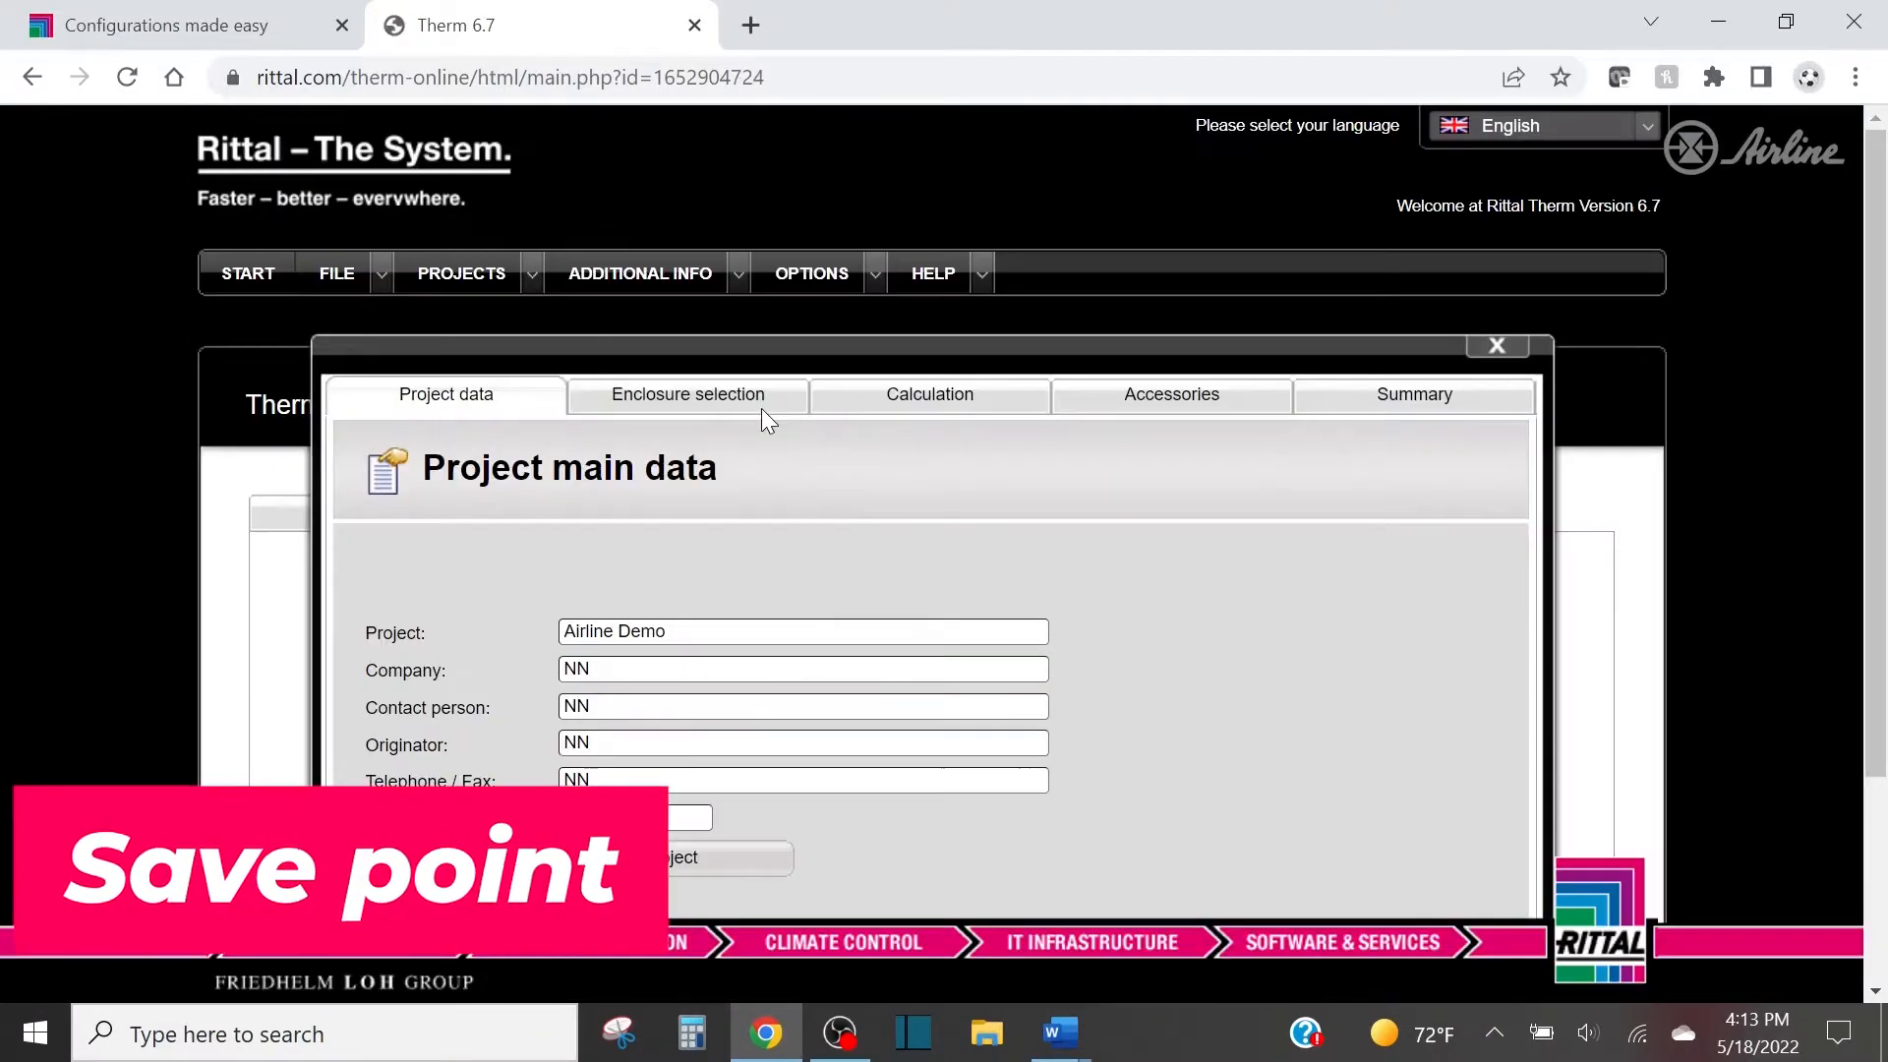
Consult the Climate Control Application Example document in Word for the temperatures and power supply, and return to Therm.
{"action": "scroll", "coordinate": [761, 409], "scroll_direction": "down", "scroll_amount": 2}
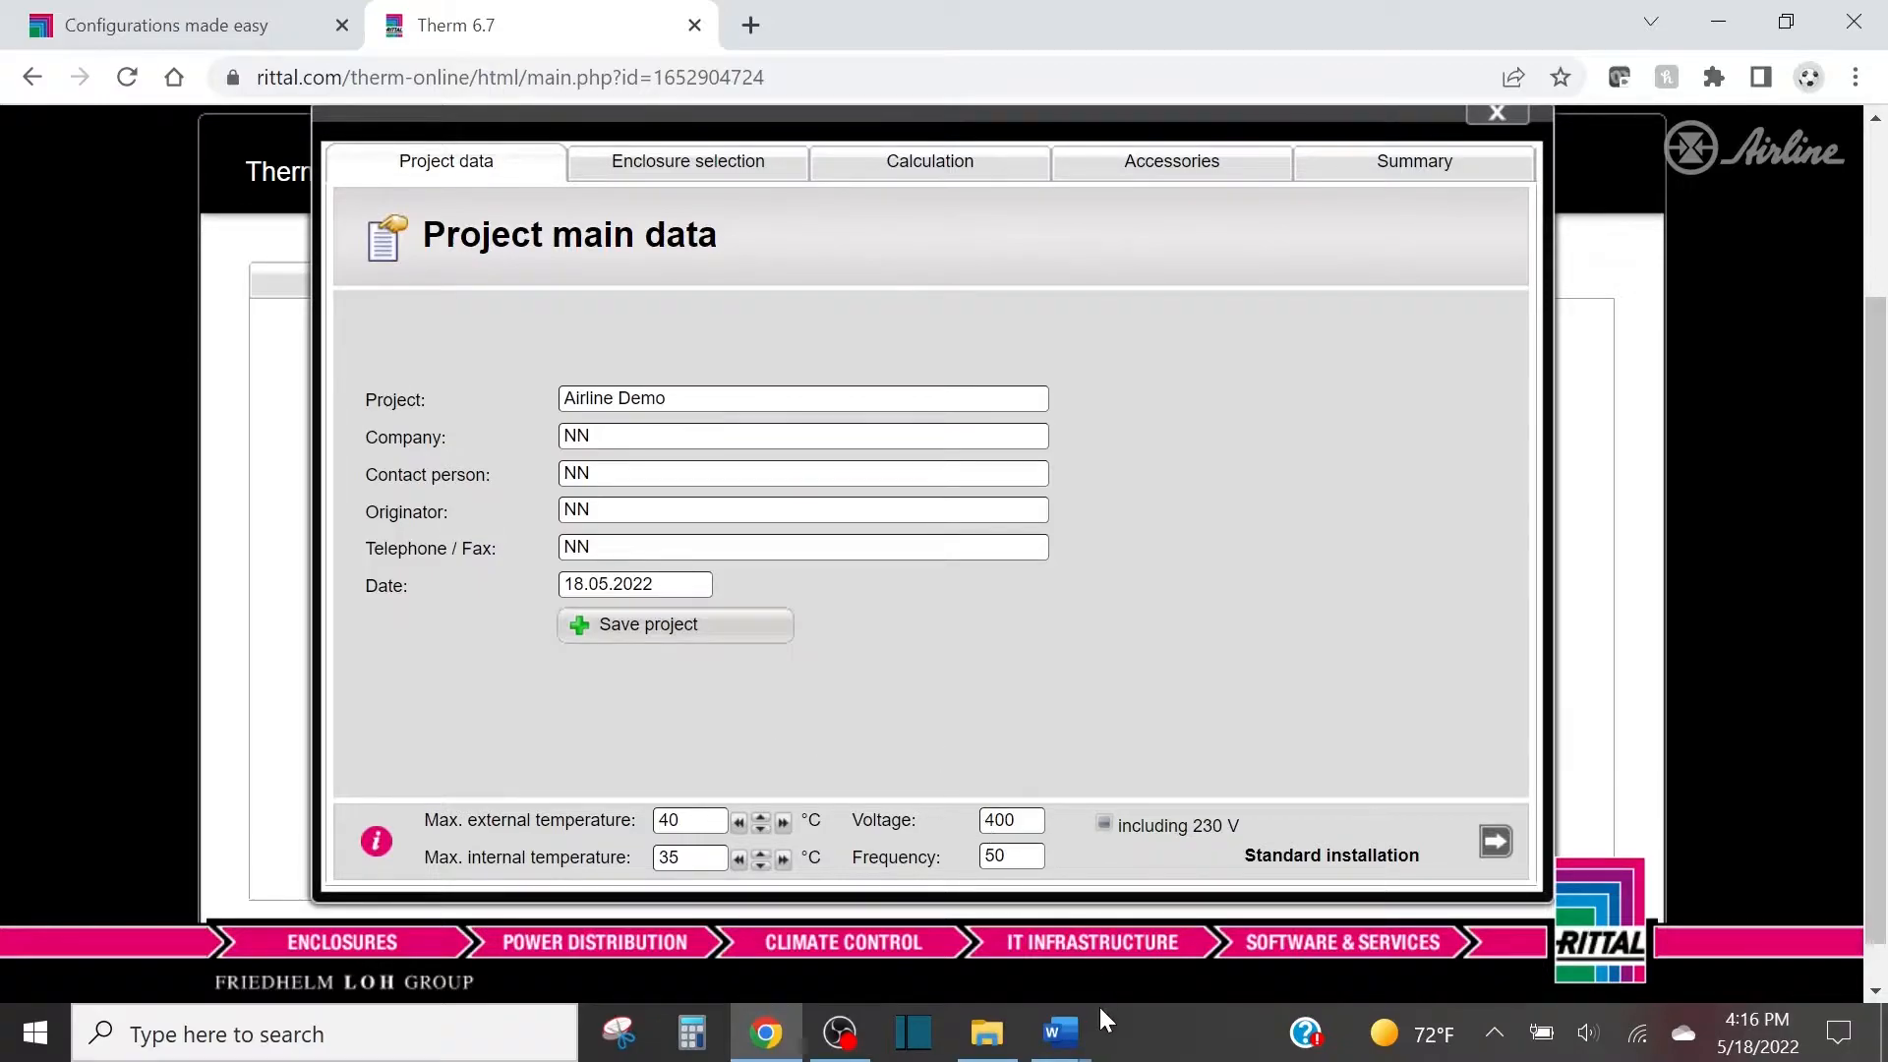
{"action": "mouse_move", "coordinate": [1071, 1031]}
{"action": "left_click", "coordinate": [1116, 949]}
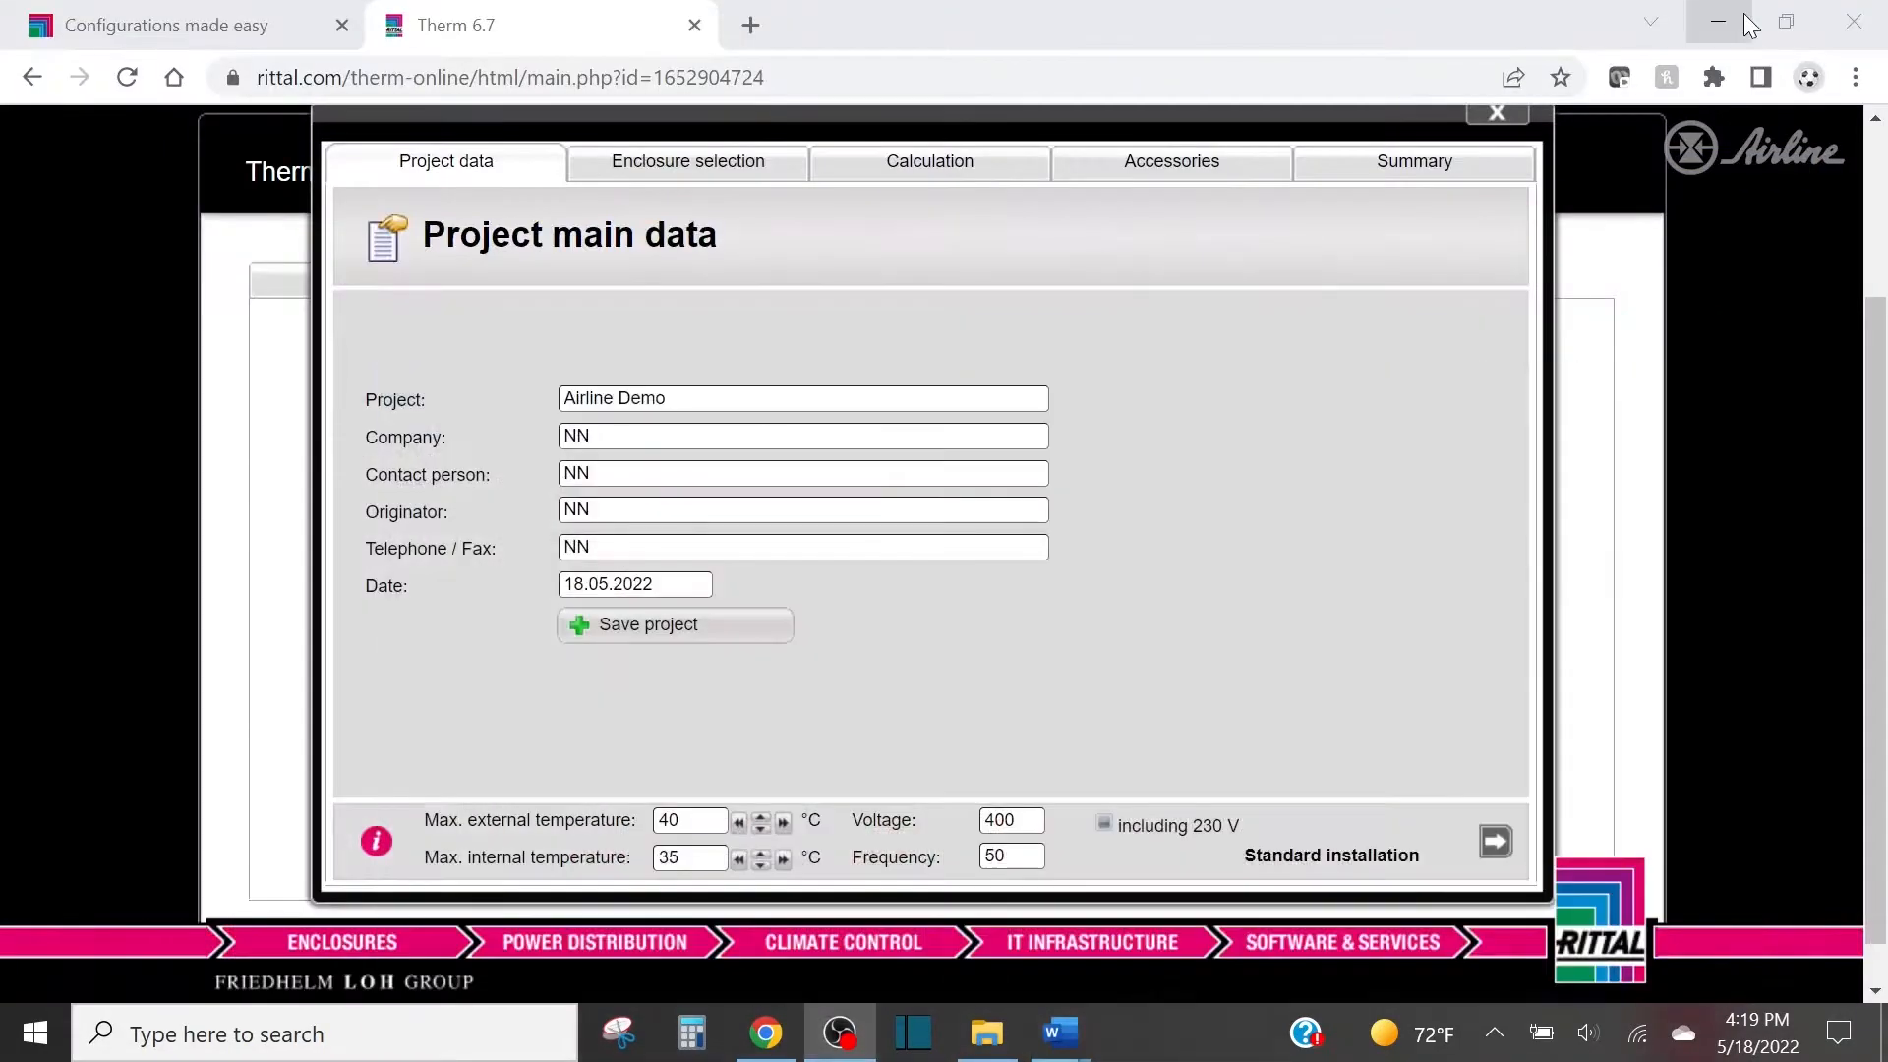
{"action": "left_click", "coordinate": [1719, 20]}
Set the project's voltage to 230 V and frequency to 60 Hz, and continue to the enclosure selection.
{"action": "left_click", "coordinate": [1008, 820]}
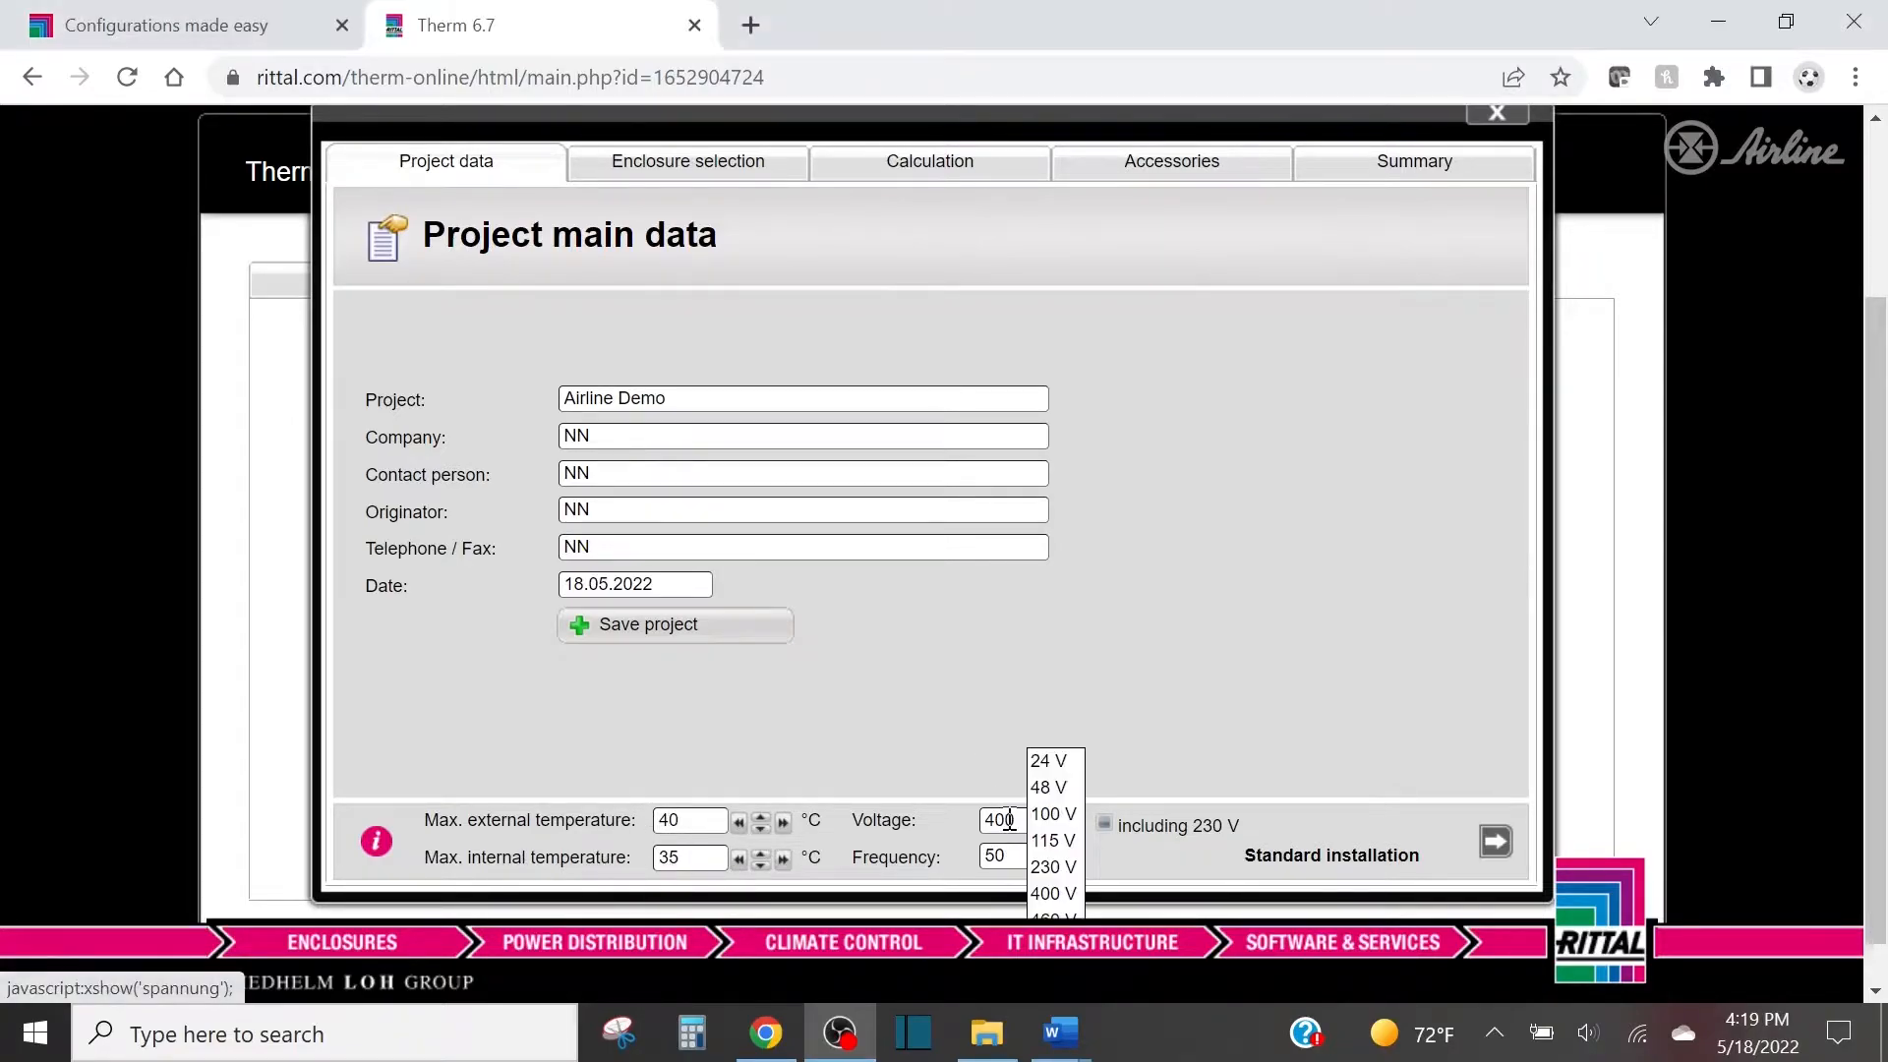
{"action": "type", "text": "230"}
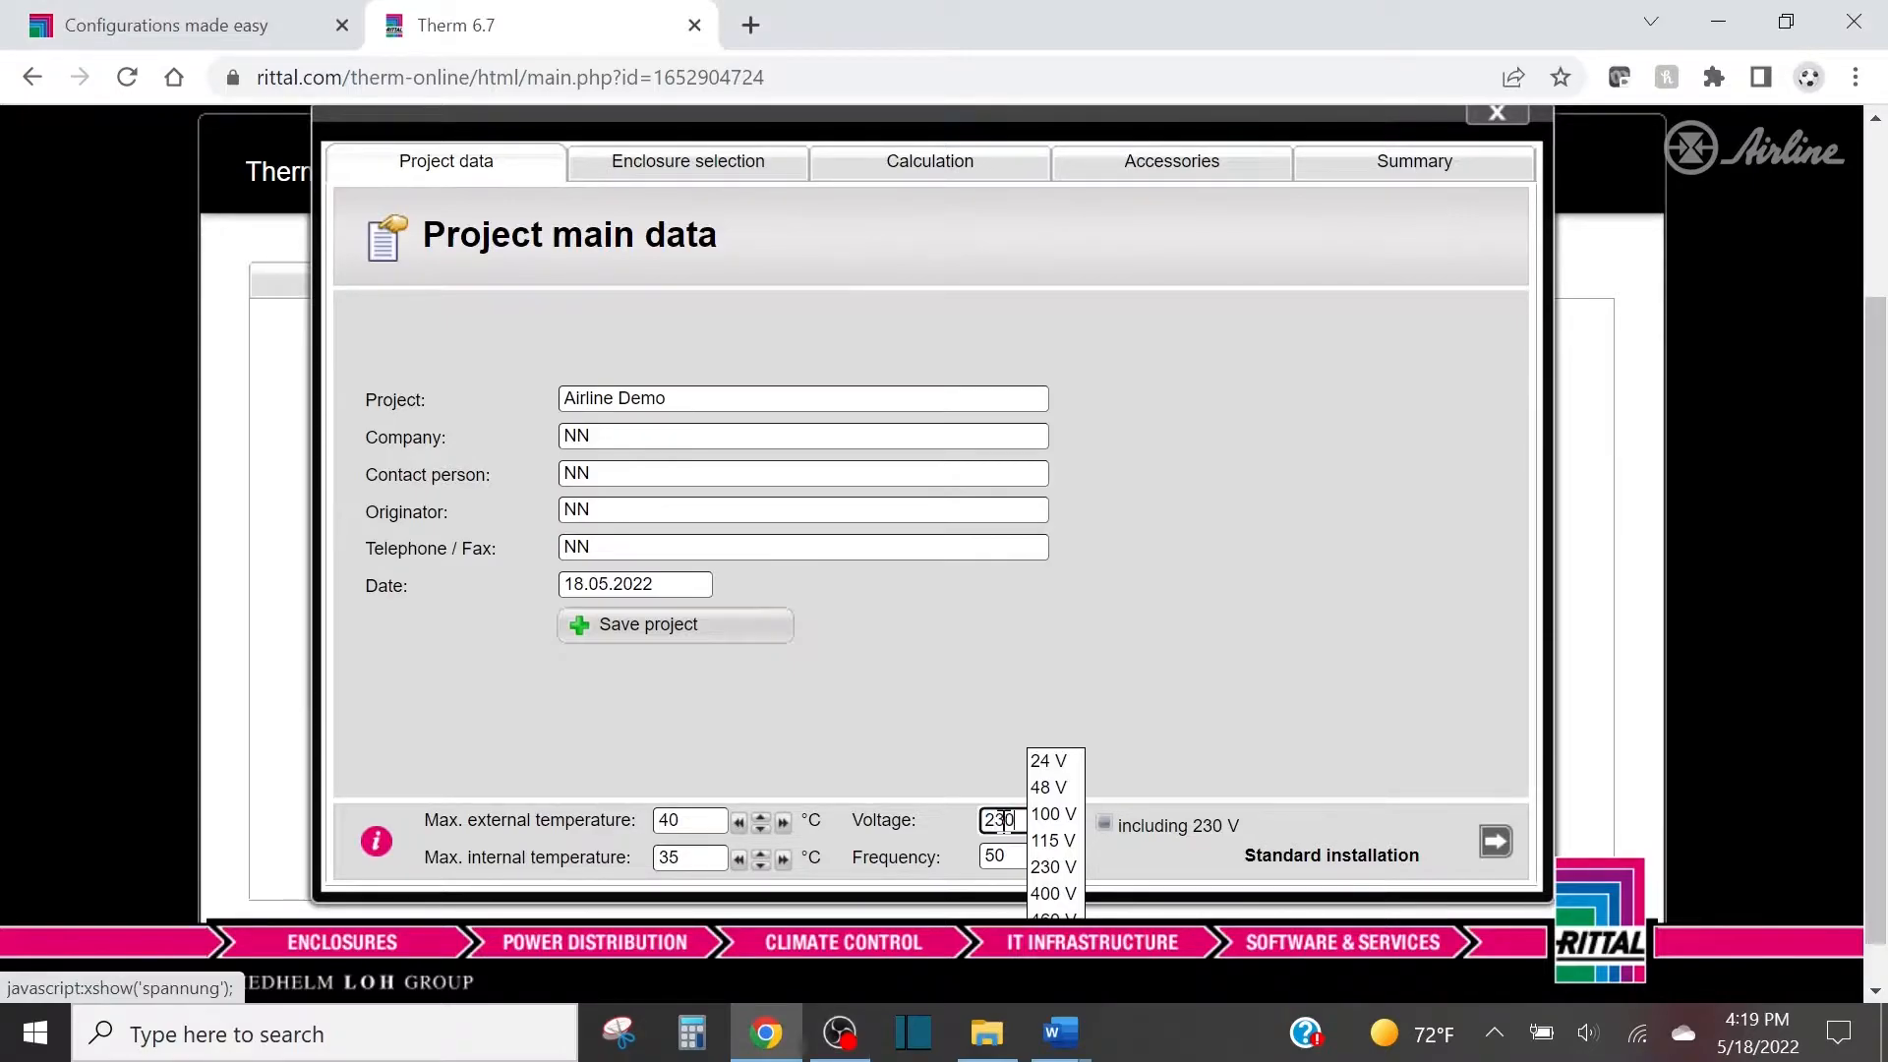
{"action": "left_click", "coordinate": [999, 851]}
{"action": "type", "text": "60"}
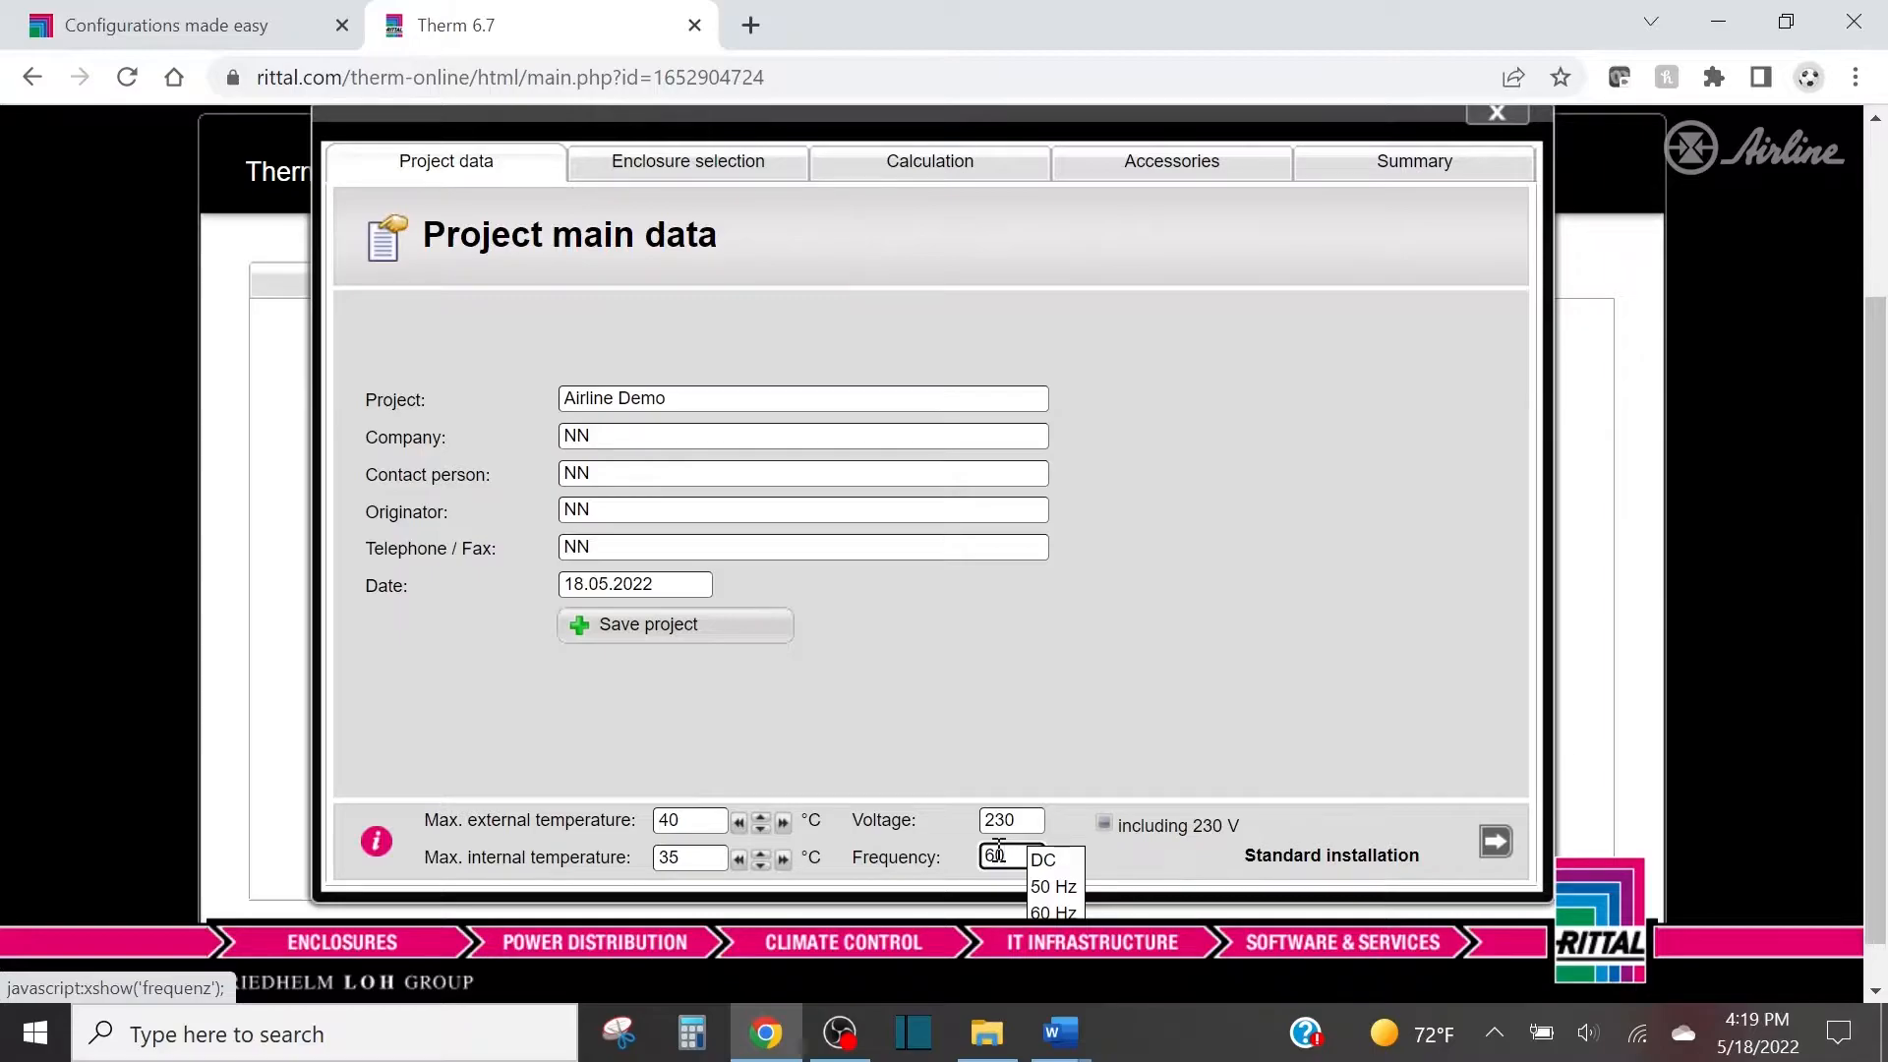
{"action": "left_click", "coordinate": [1254, 709]}
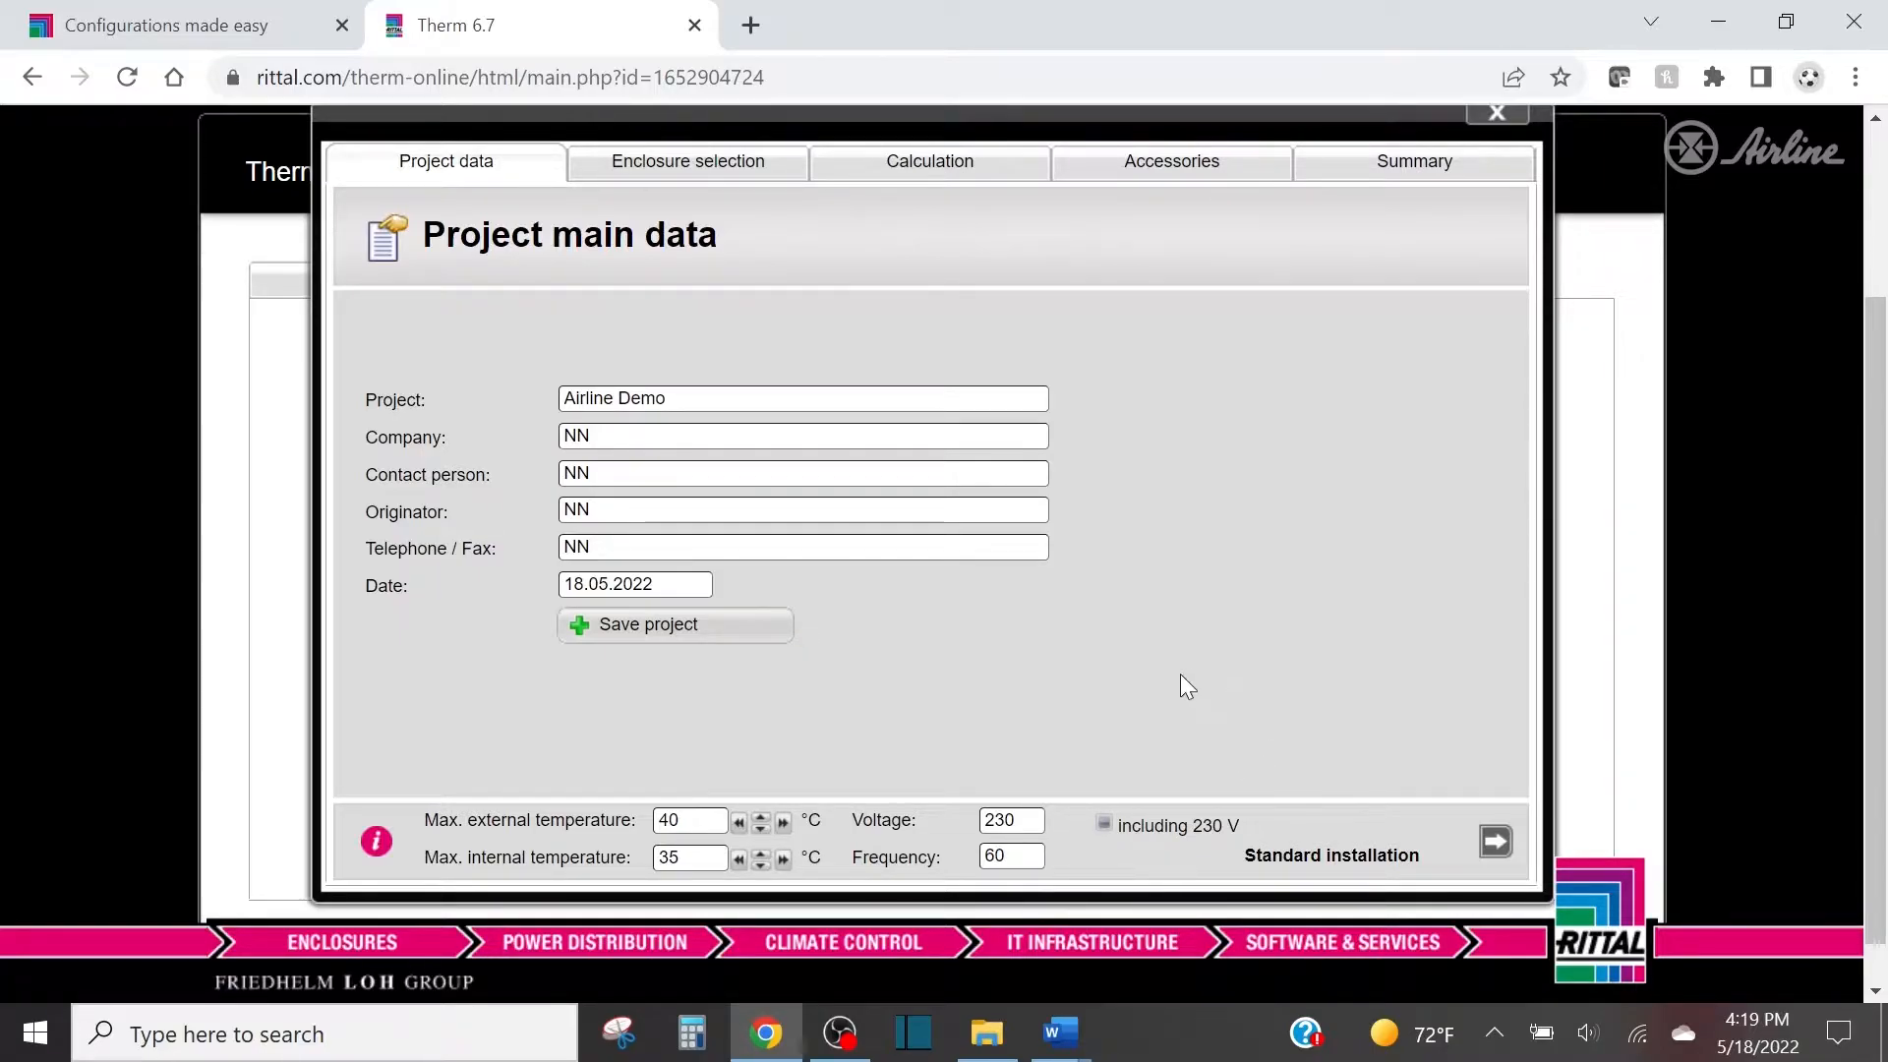
{"action": "left_click", "coordinate": [1498, 844]}
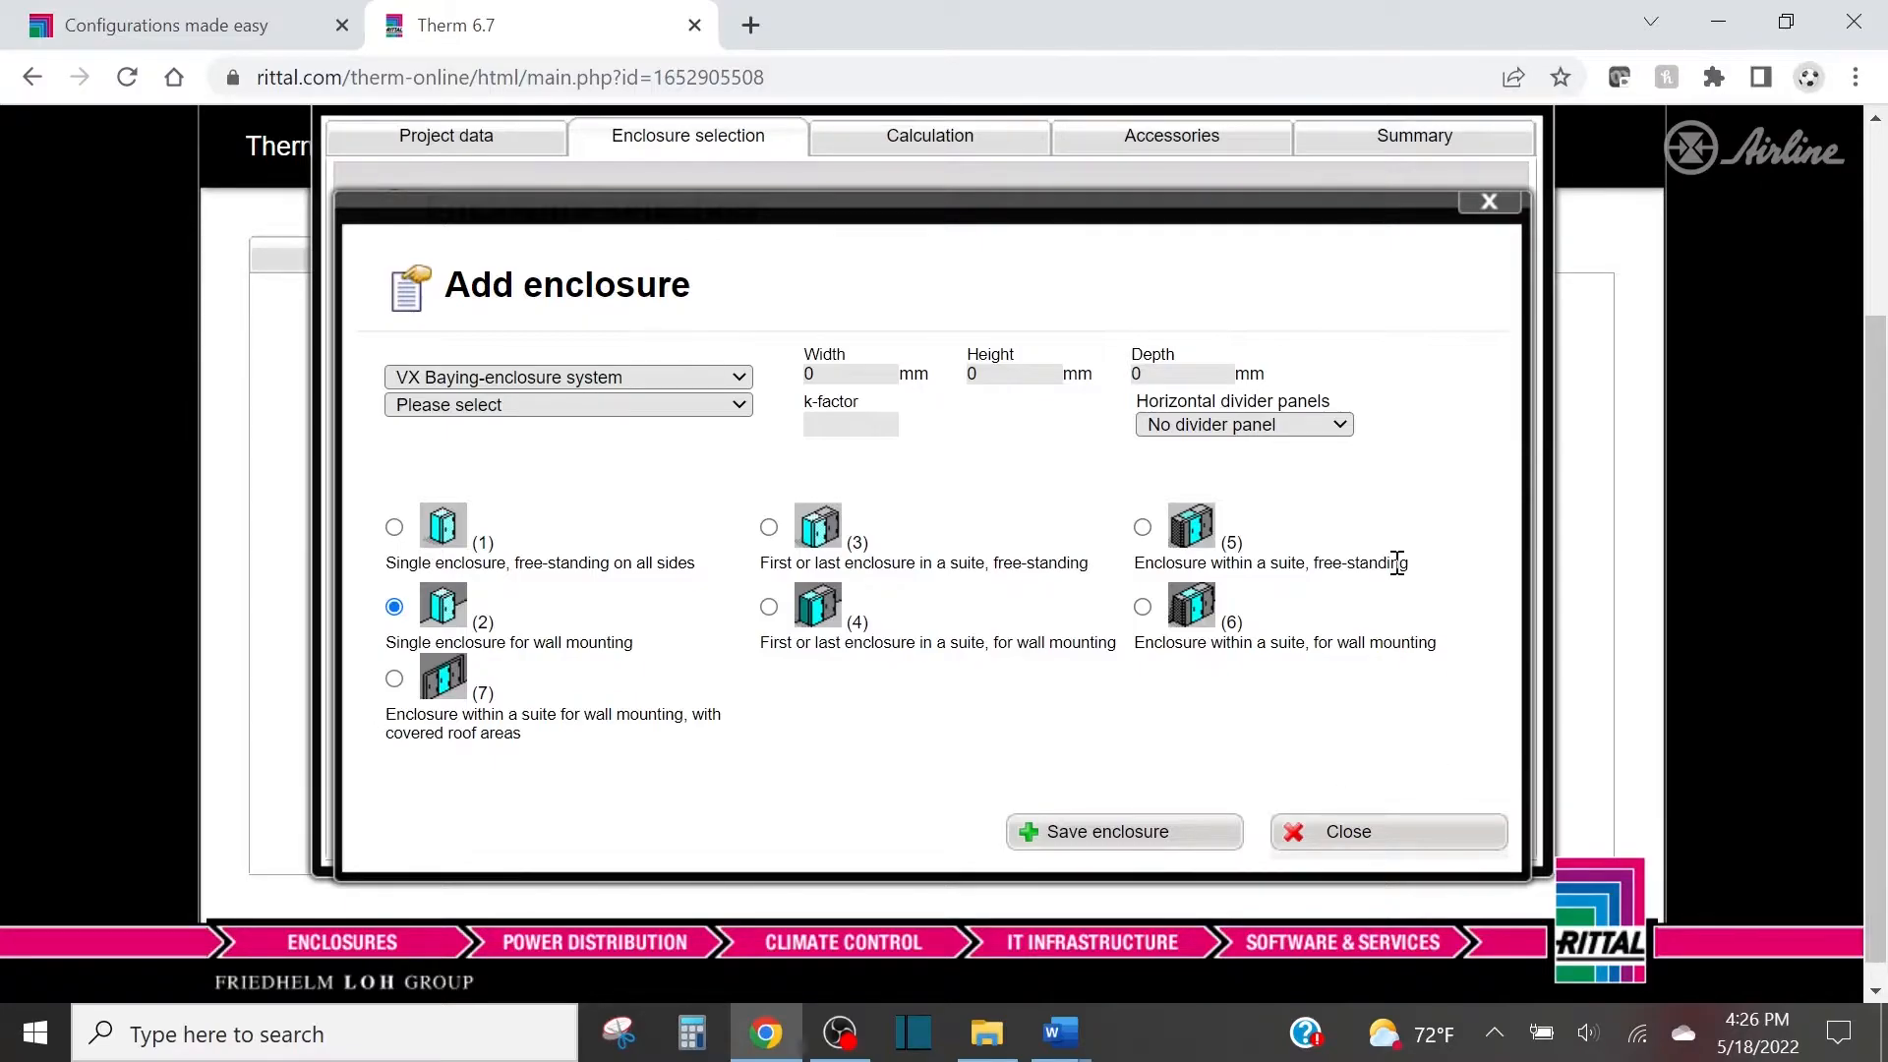
Choose SO Special sizes as the enclosure system for the enclosure being added.
{"action": "left_click", "coordinate": [716, 376]}
{"action": "scroll", "coordinate": [539, 413], "scroll_direction": "up", "scroll_amount": 1}
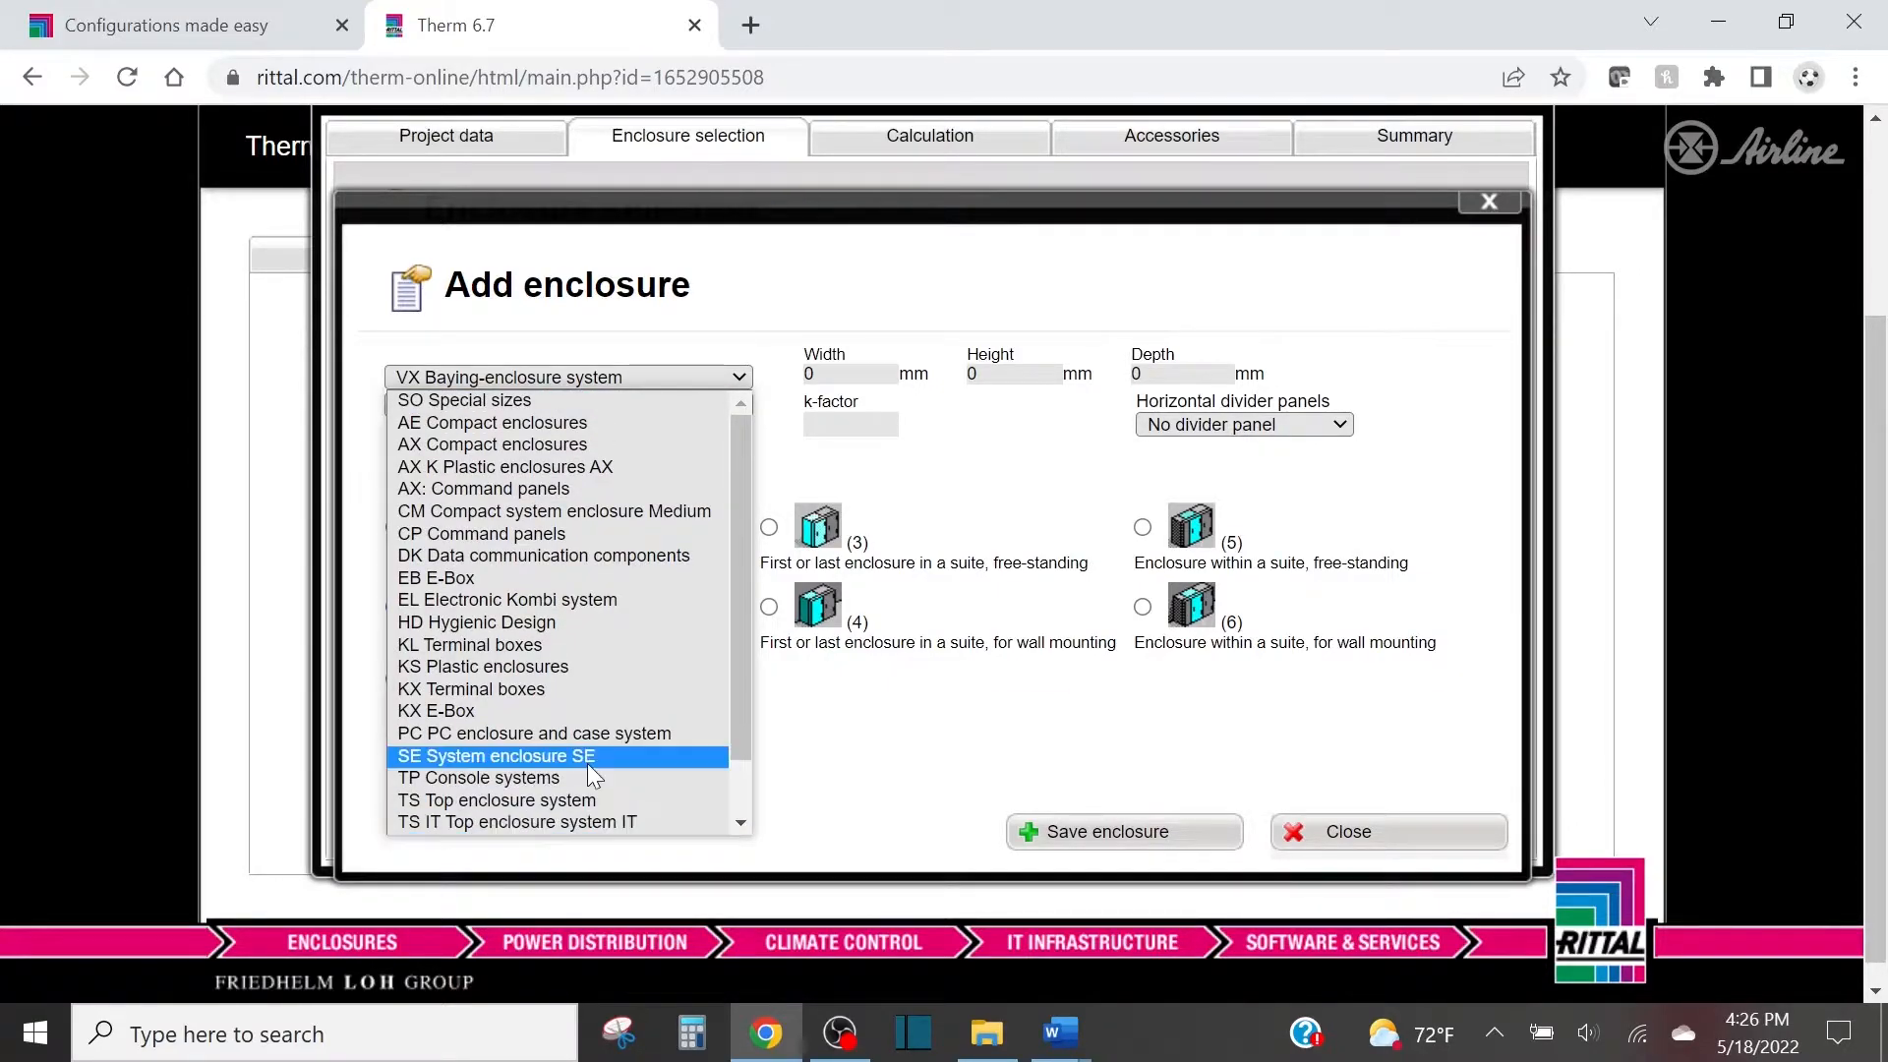
{"action": "scroll", "coordinate": [587, 763], "scroll_direction": "down", "scroll_amount": 1}
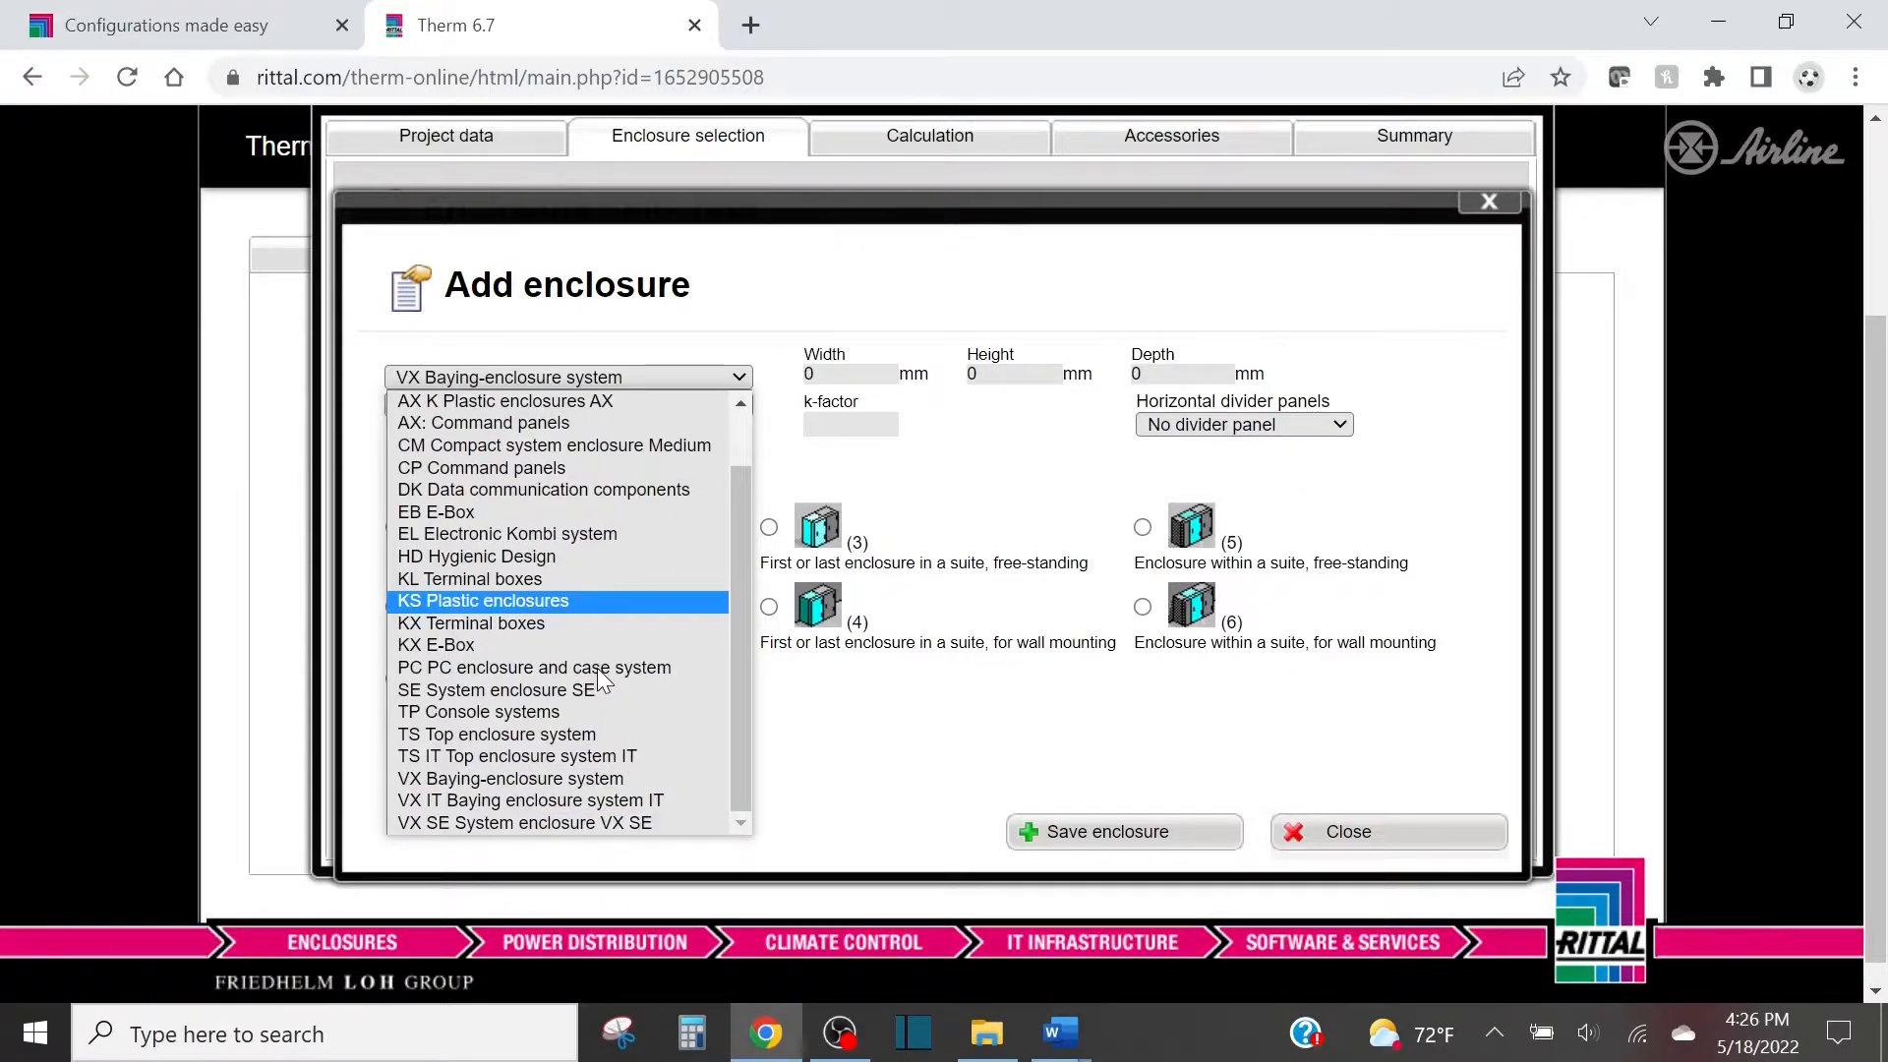
{"action": "scroll", "coordinate": [640, 641], "scroll_direction": "up", "scroll_amount": 1}
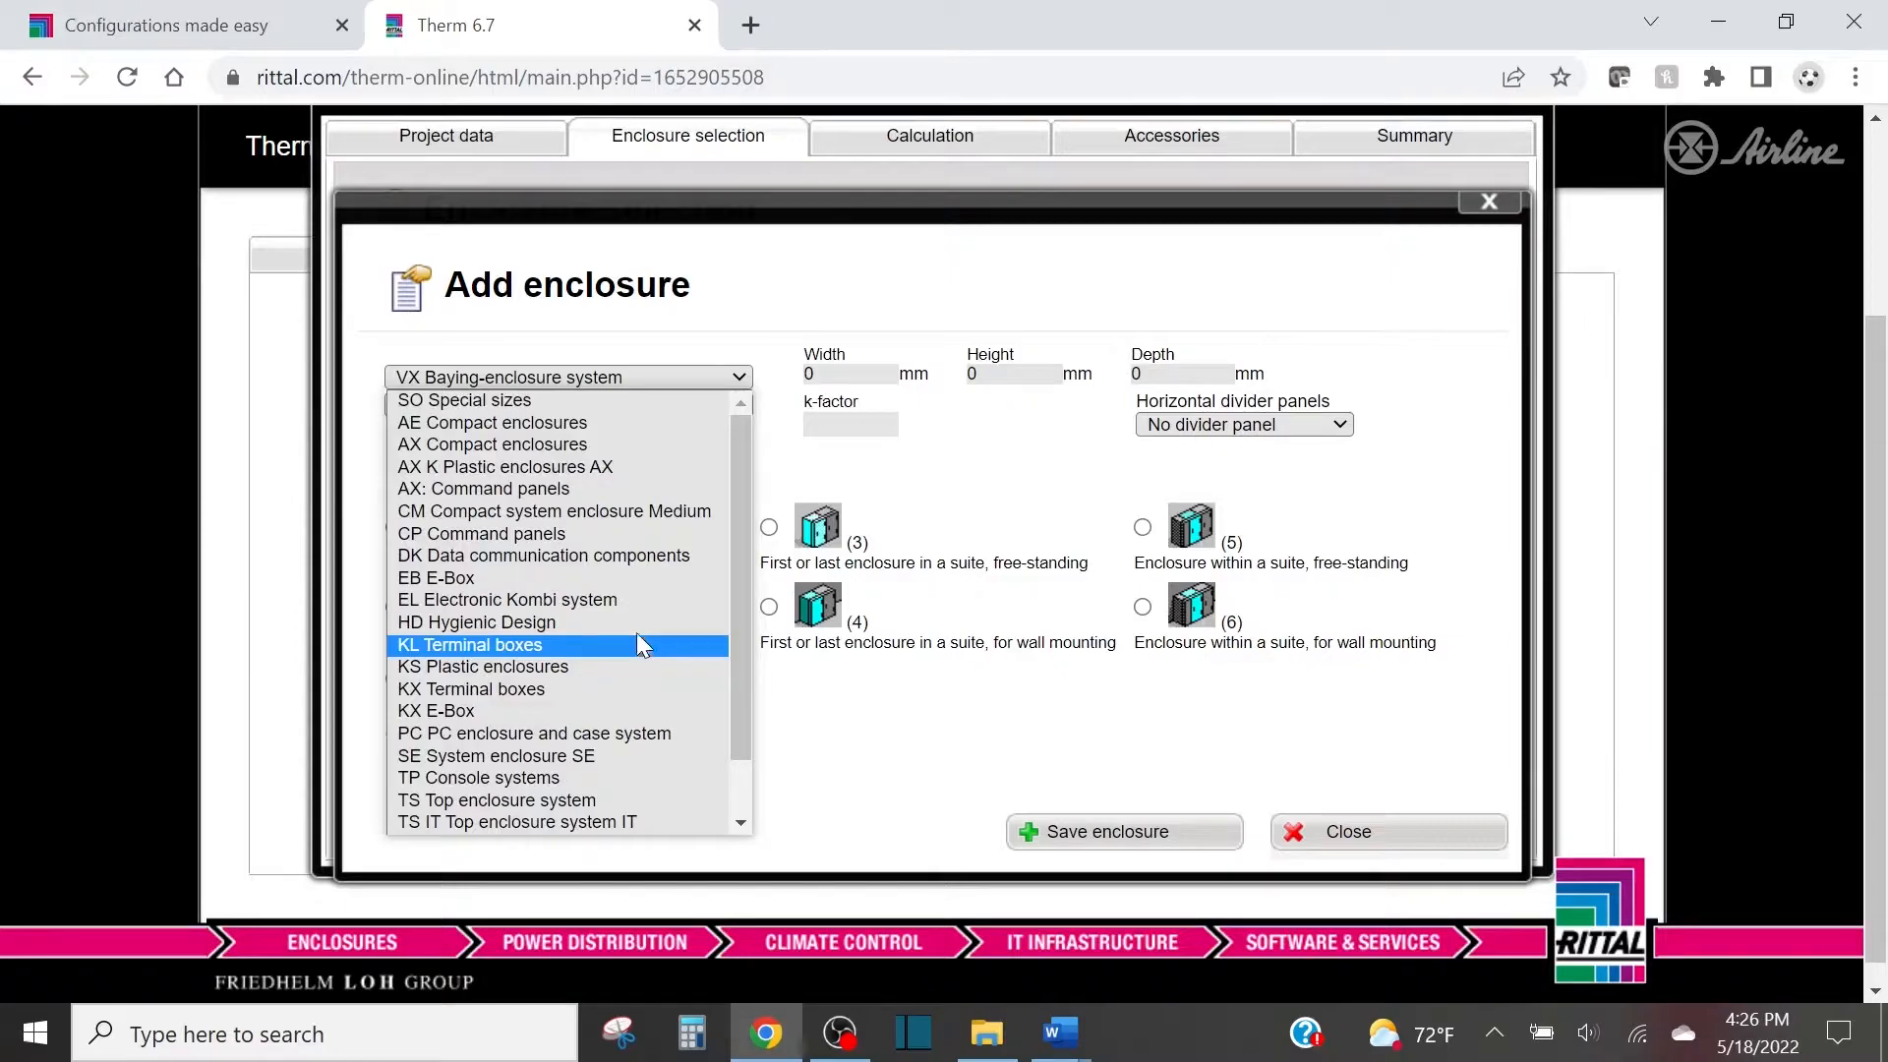
{"action": "left_click", "coordinate": [504, 402]}
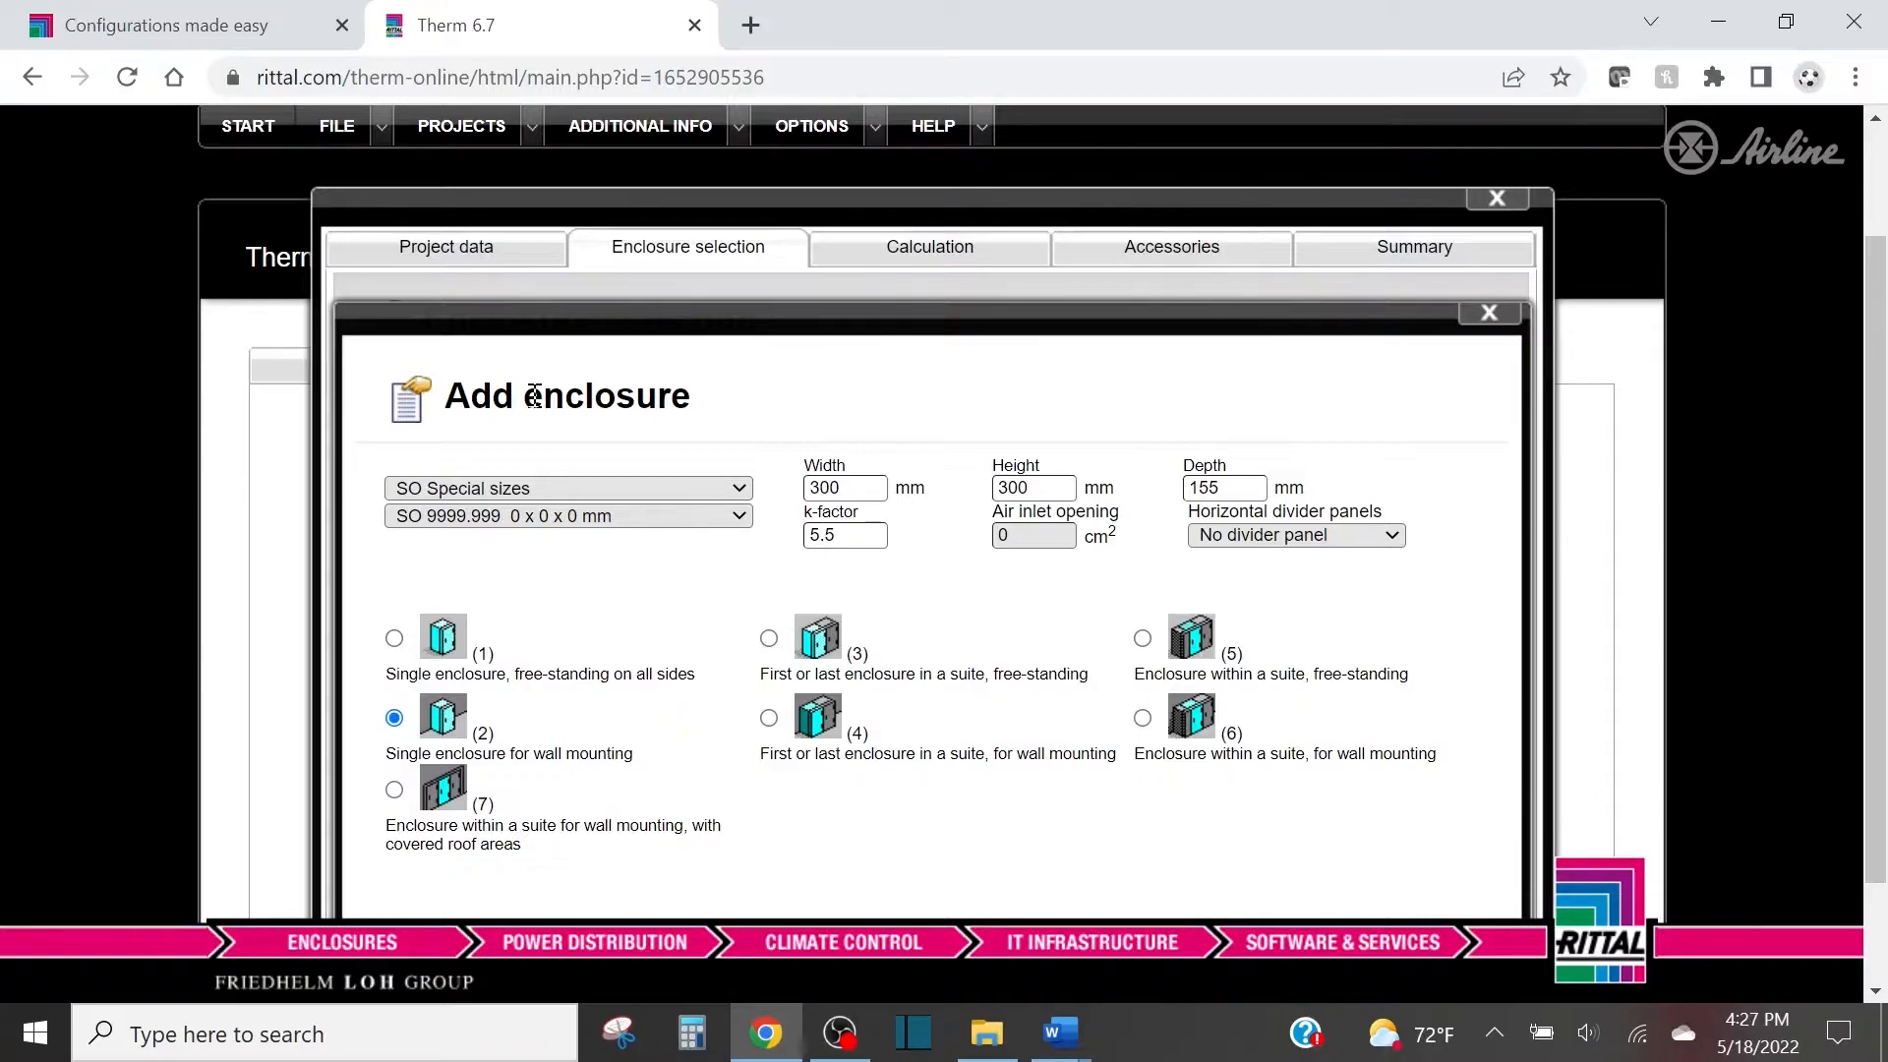
{"action": "scroll", "coordinate": [533, 396], "scroll_direction": "down", "scroll_amount": 2}
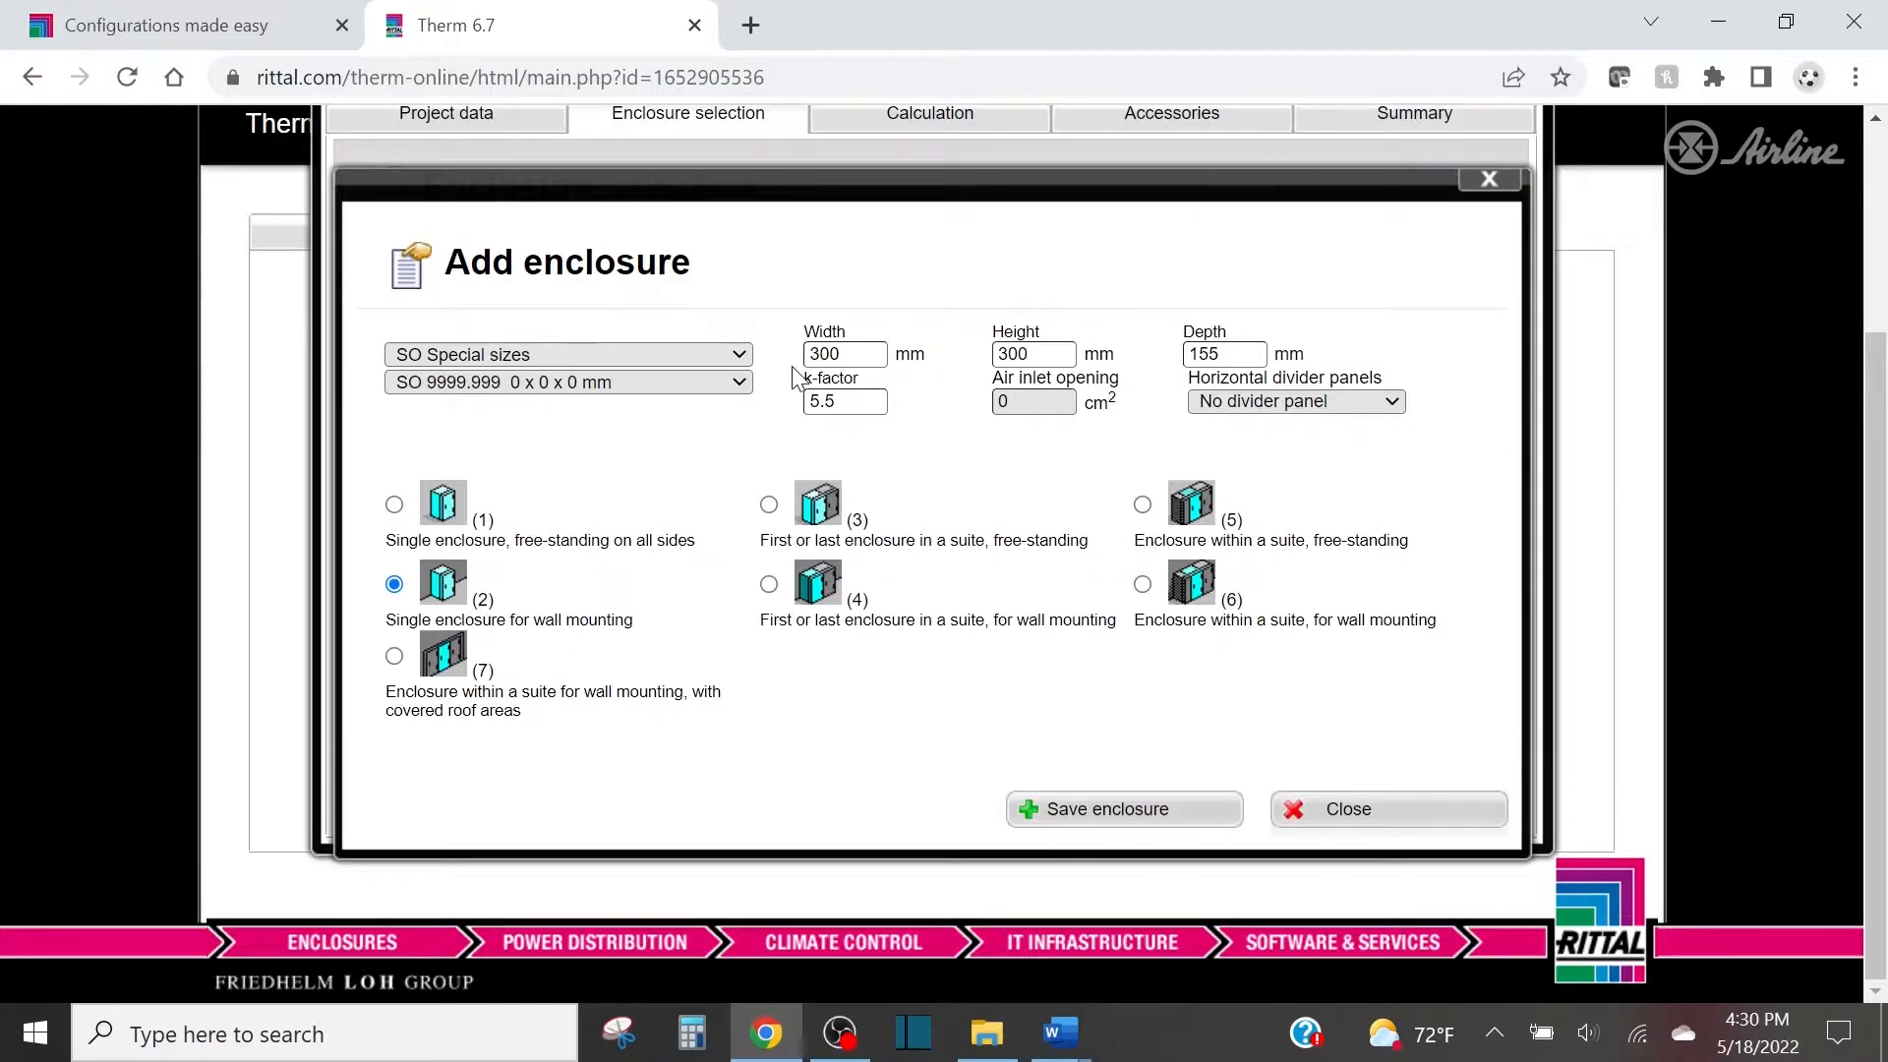
{"action": "left_click", "coordinate": [665, 352]}
{"action": "left_click", "coordinate": [1259, 405]}
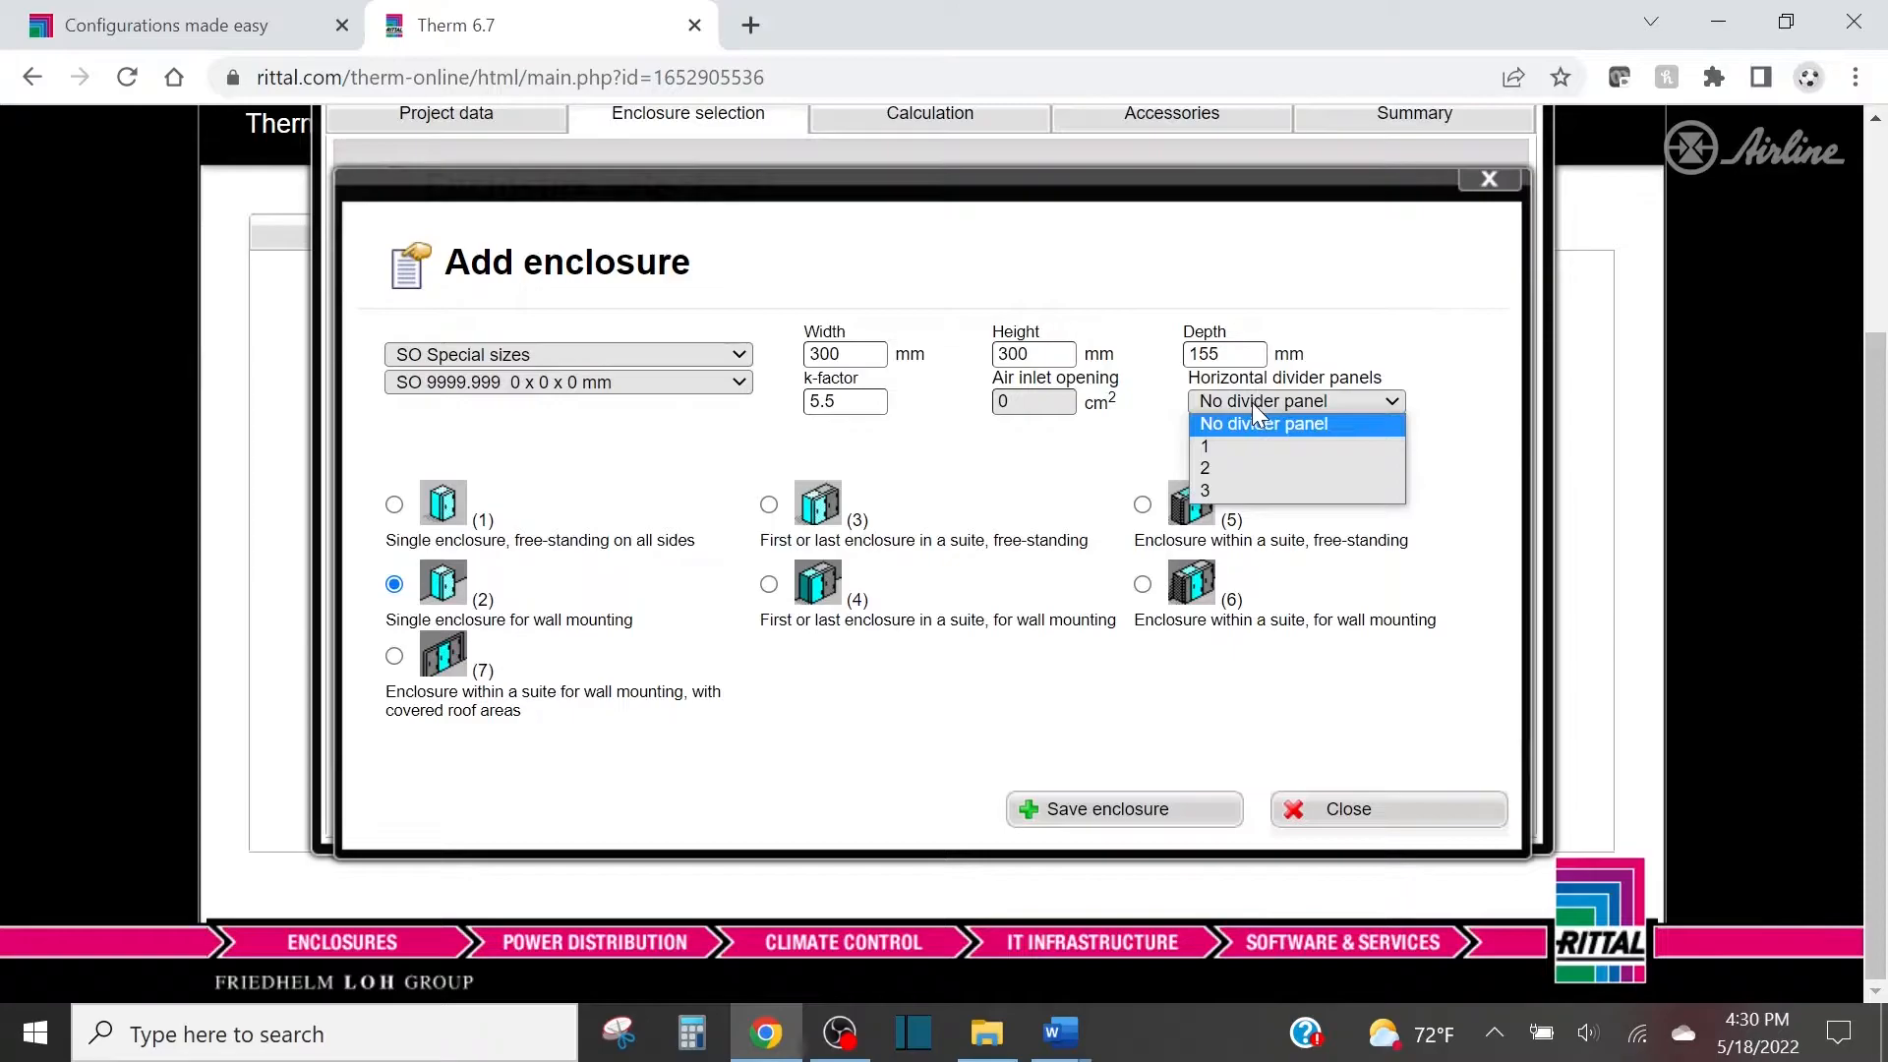
{"action": "left_click", "coordinate": [1157, 433]}
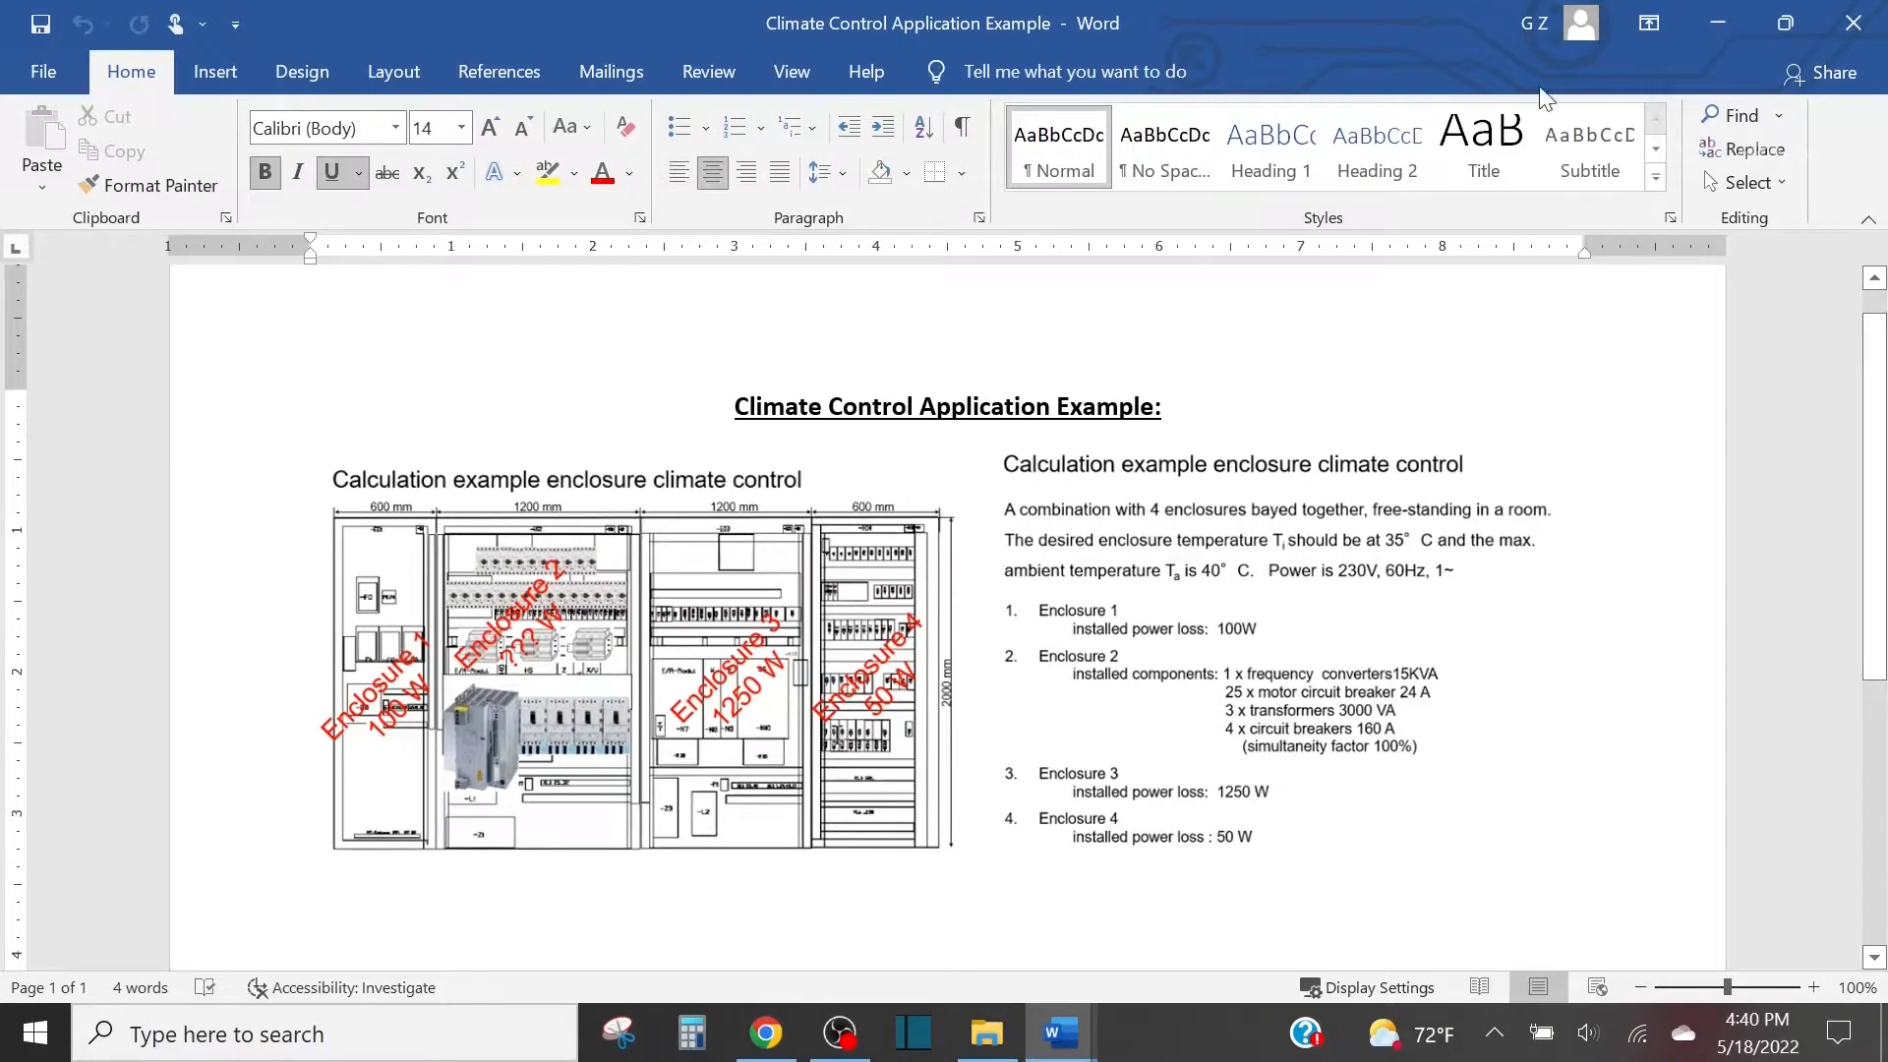
Return from the Word document to Therm and change the enclosure system to TS Top enclosure system.
{"action": "left_click", "coordinate": [1720, 23]}
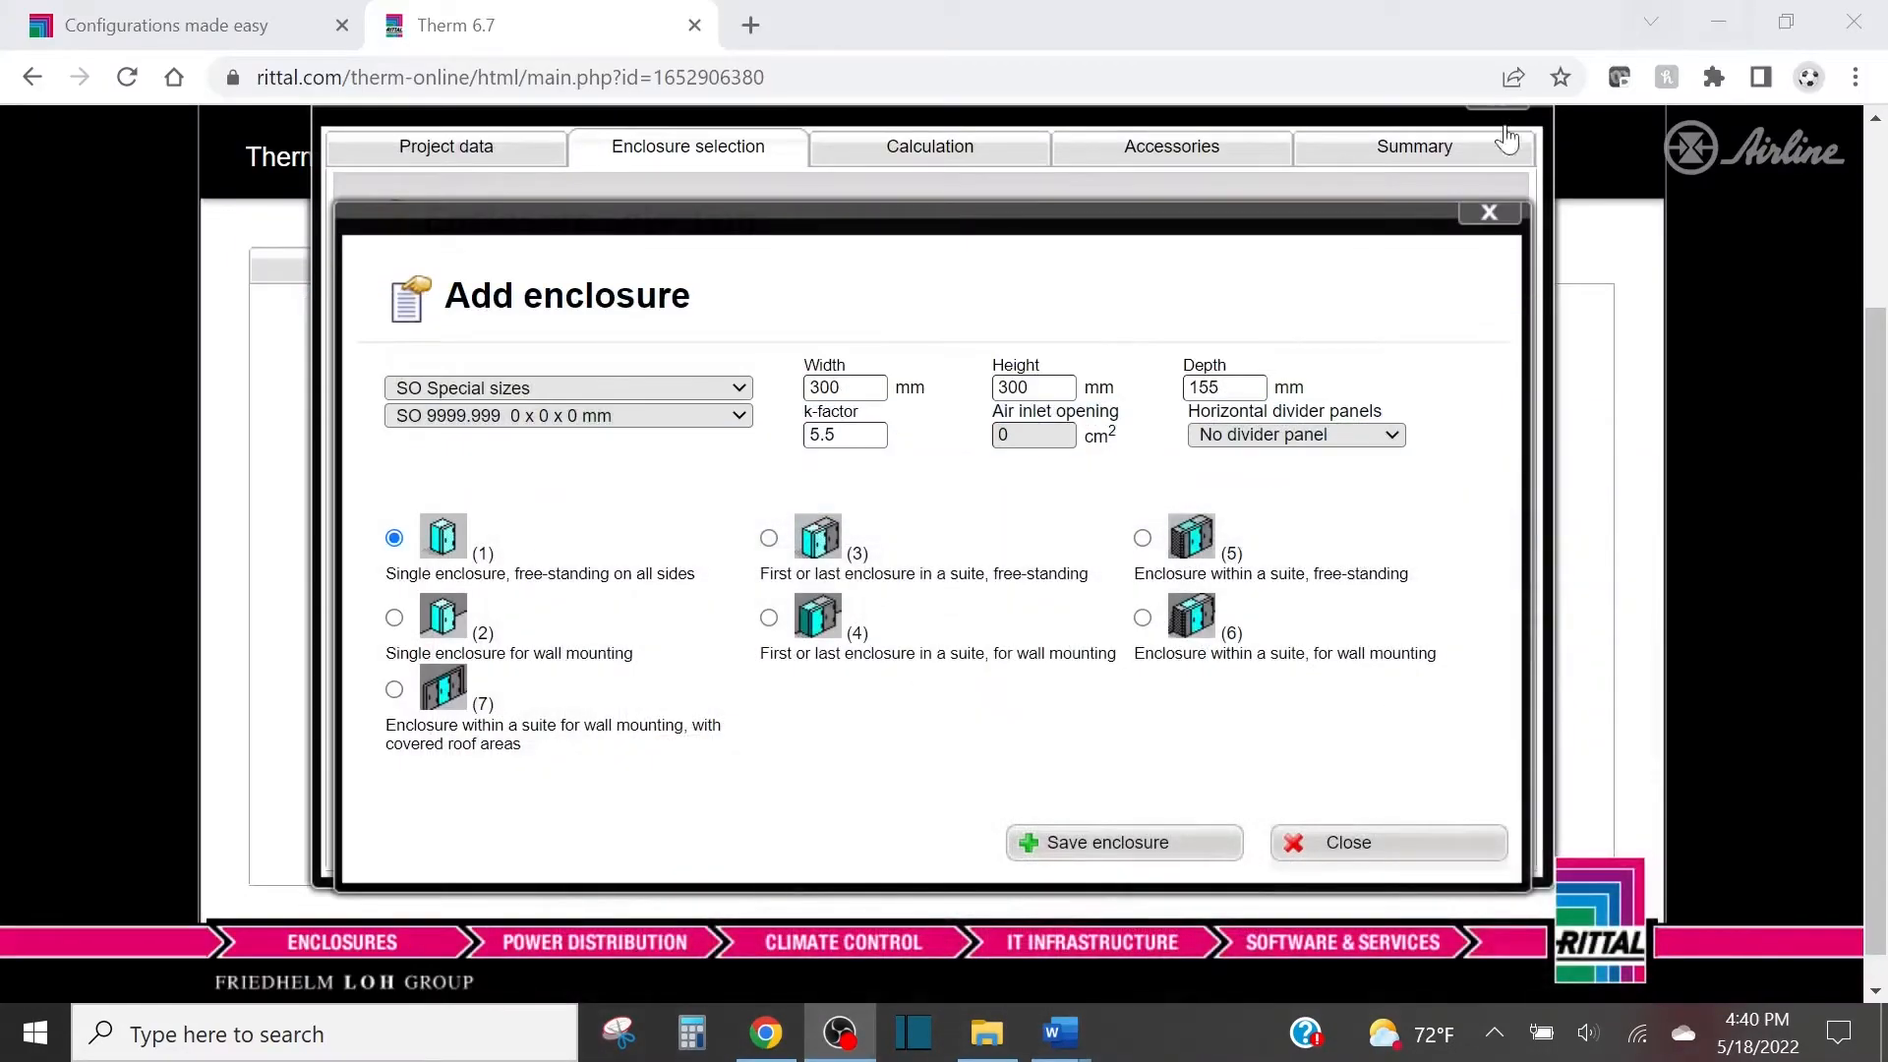
{"action": "left_click", "coordinate": [700, 386]}
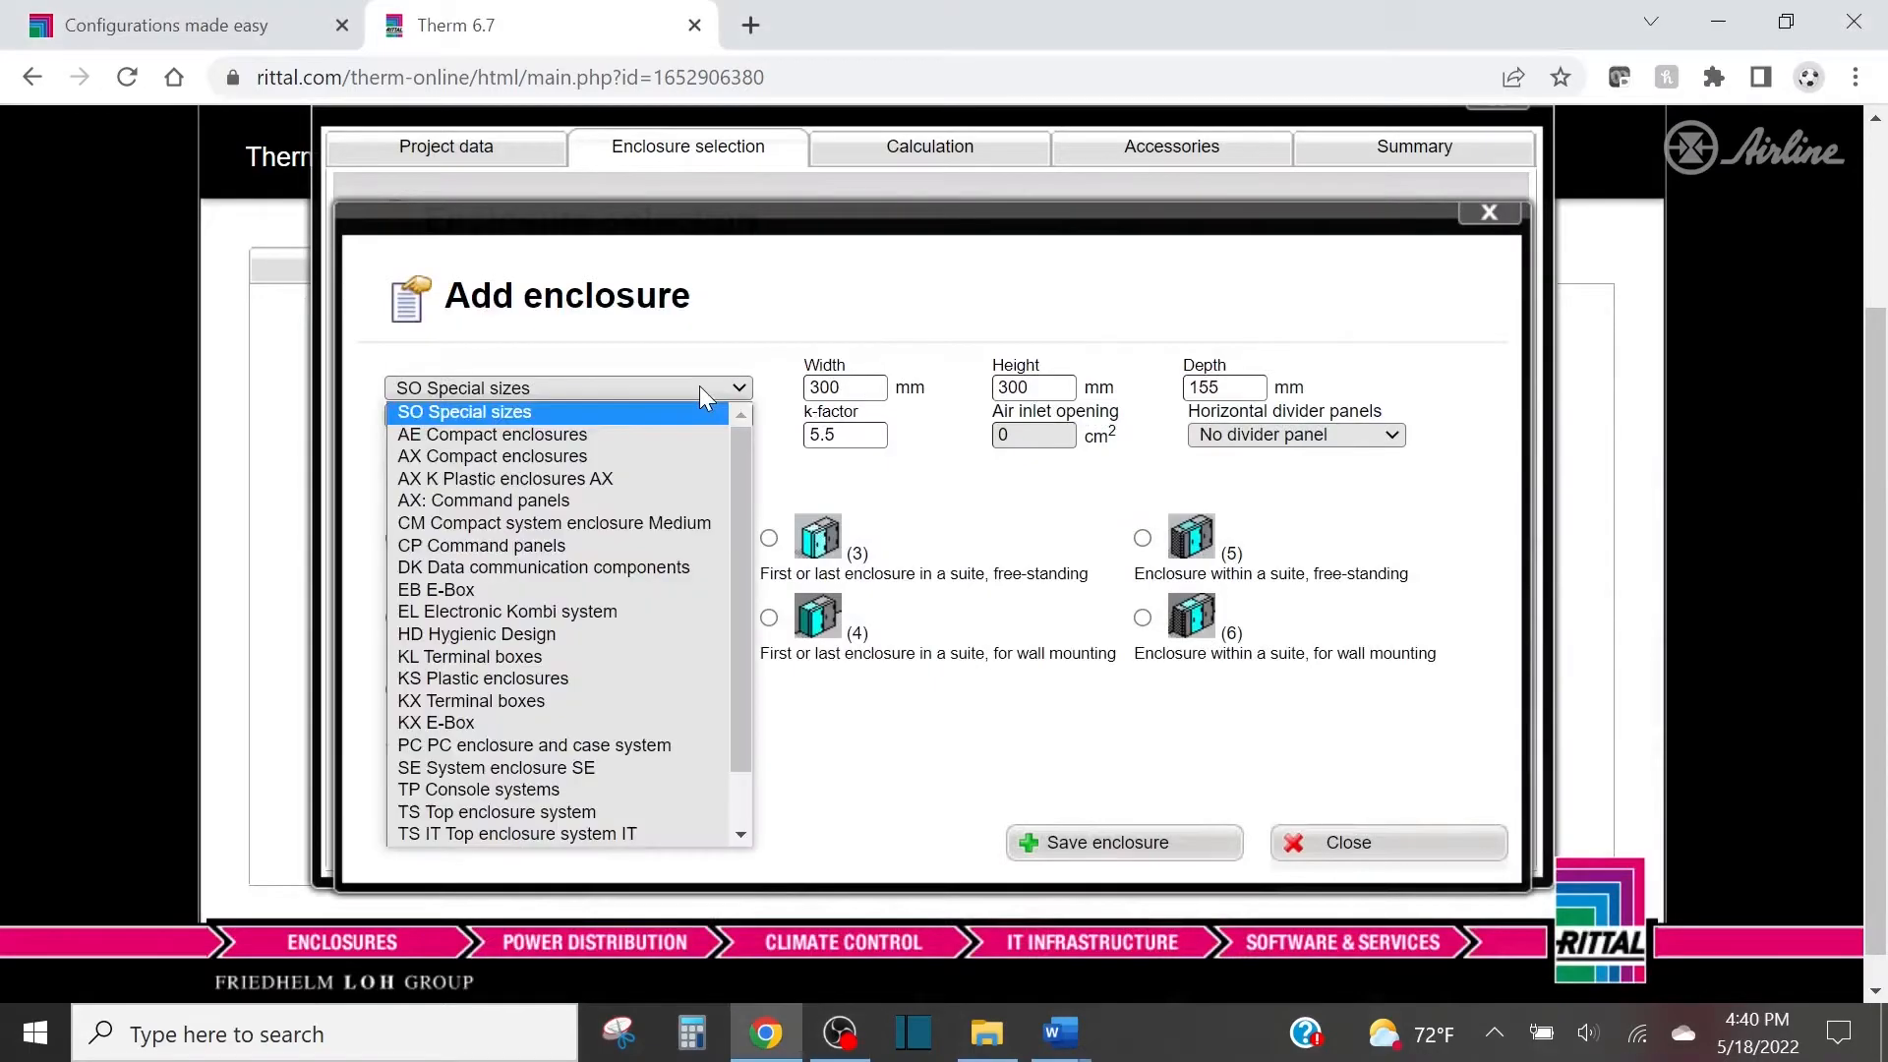
{"action": "scroll", "coordinate": [634, 509], "scroll_direction": "down", "scroll_amount": 1}
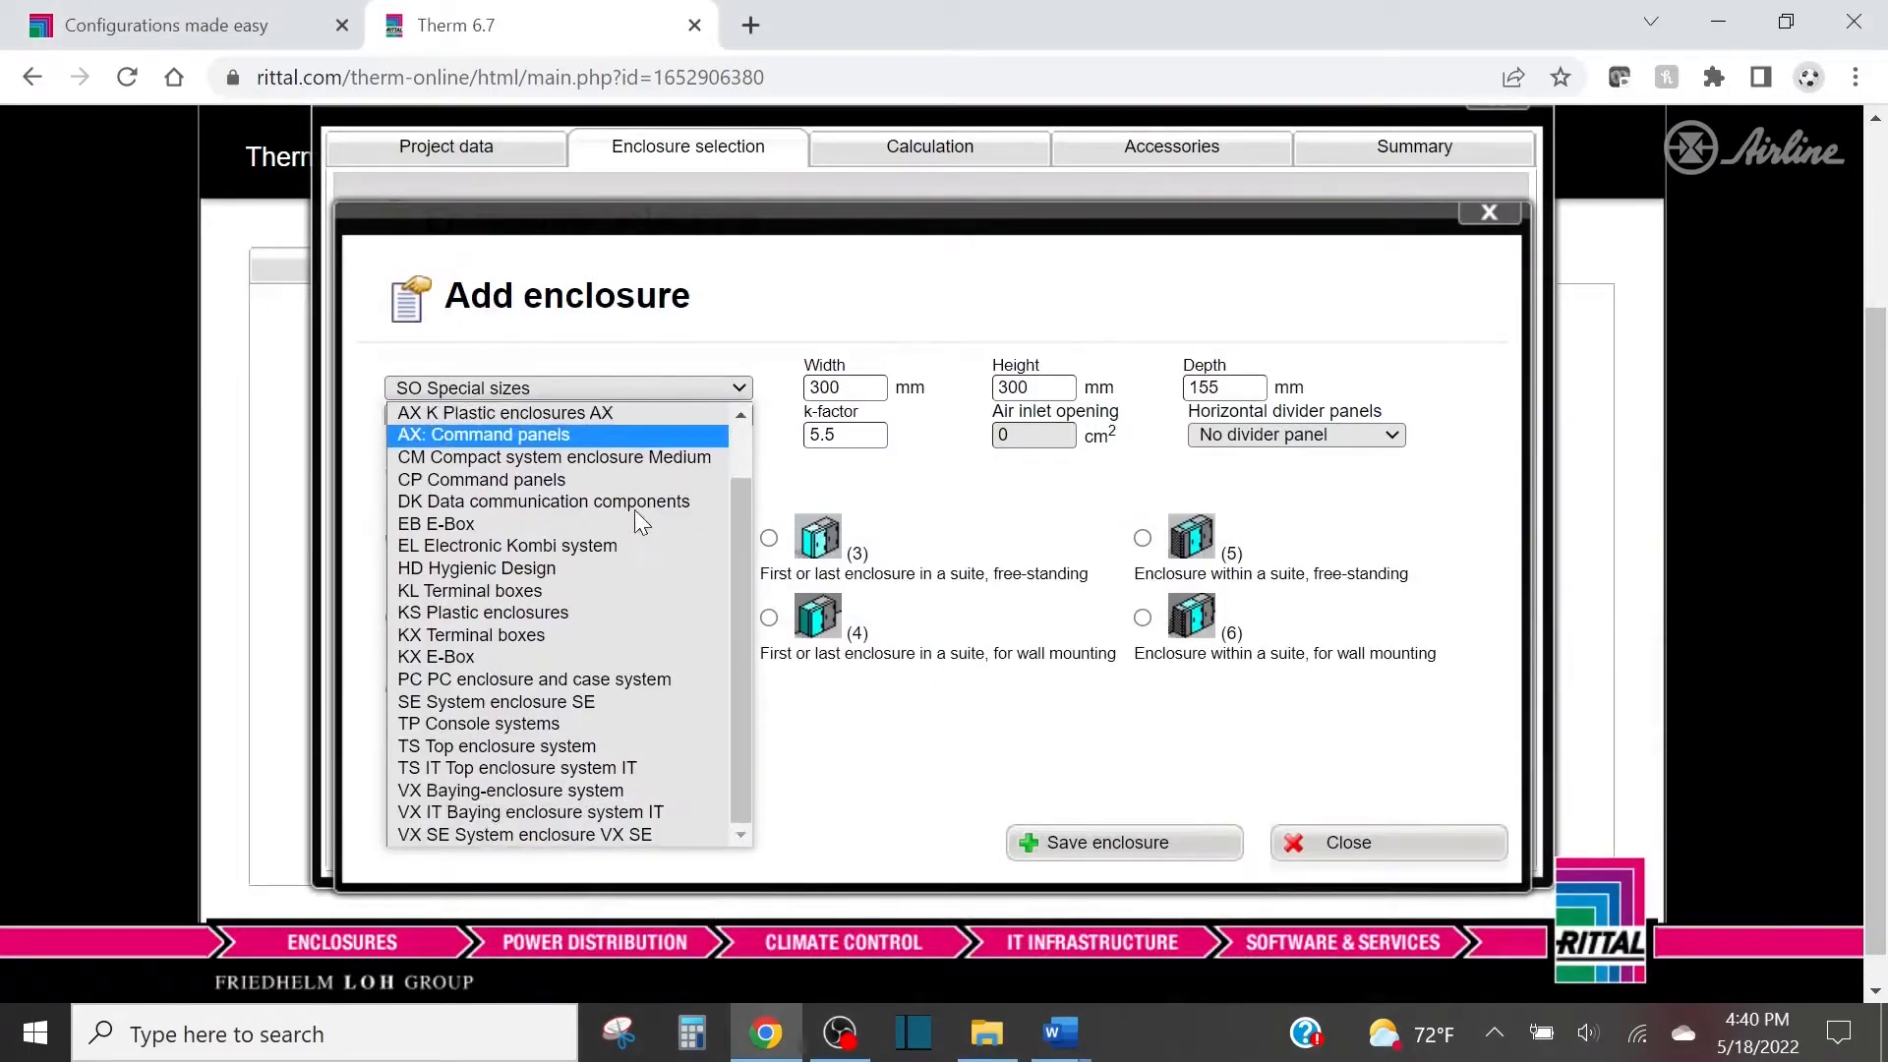
{"action": "left_click", "coordinate": [567, 746]}
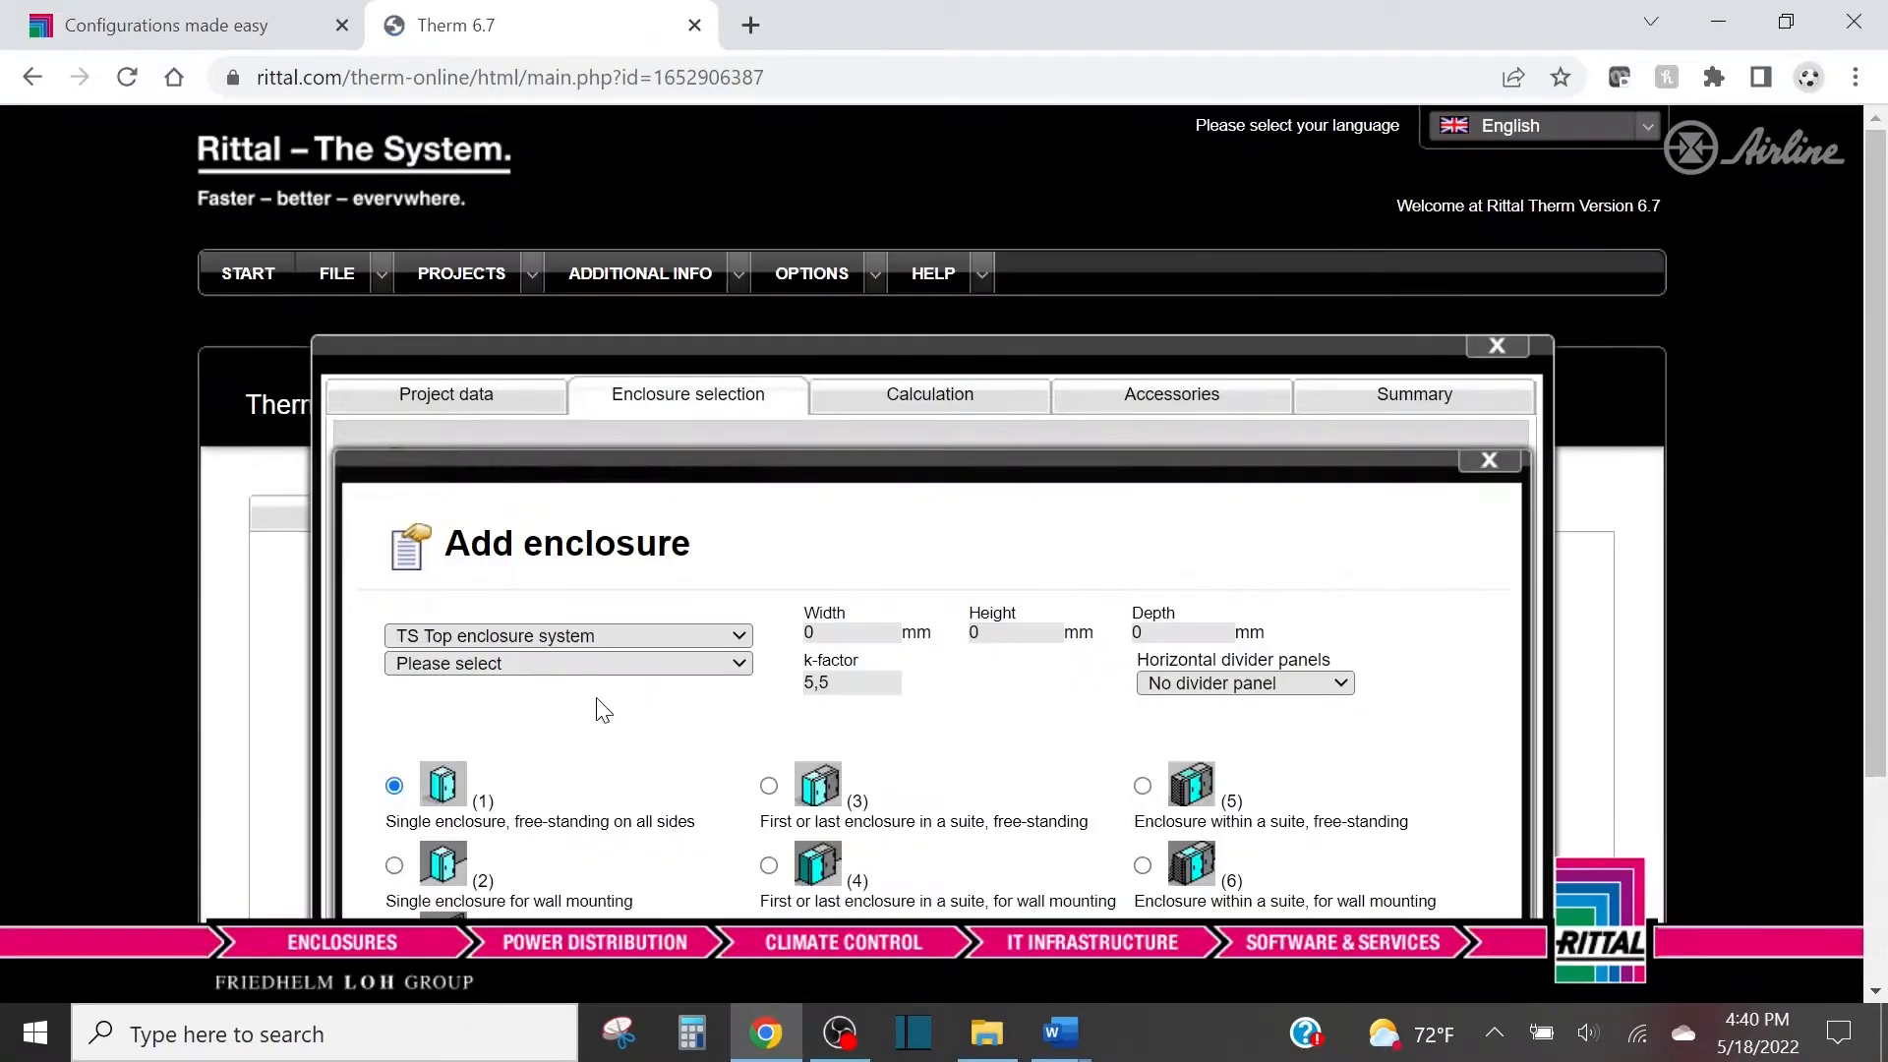
Add enclosure TS 8606.500, 600 x 2000 x 600 mm, as a free-standing first or last enclosure in a suite.
{"action": "scroll", "coordinate": [739, 537], "scroll_direction": "down", "scroll_amount": 3}
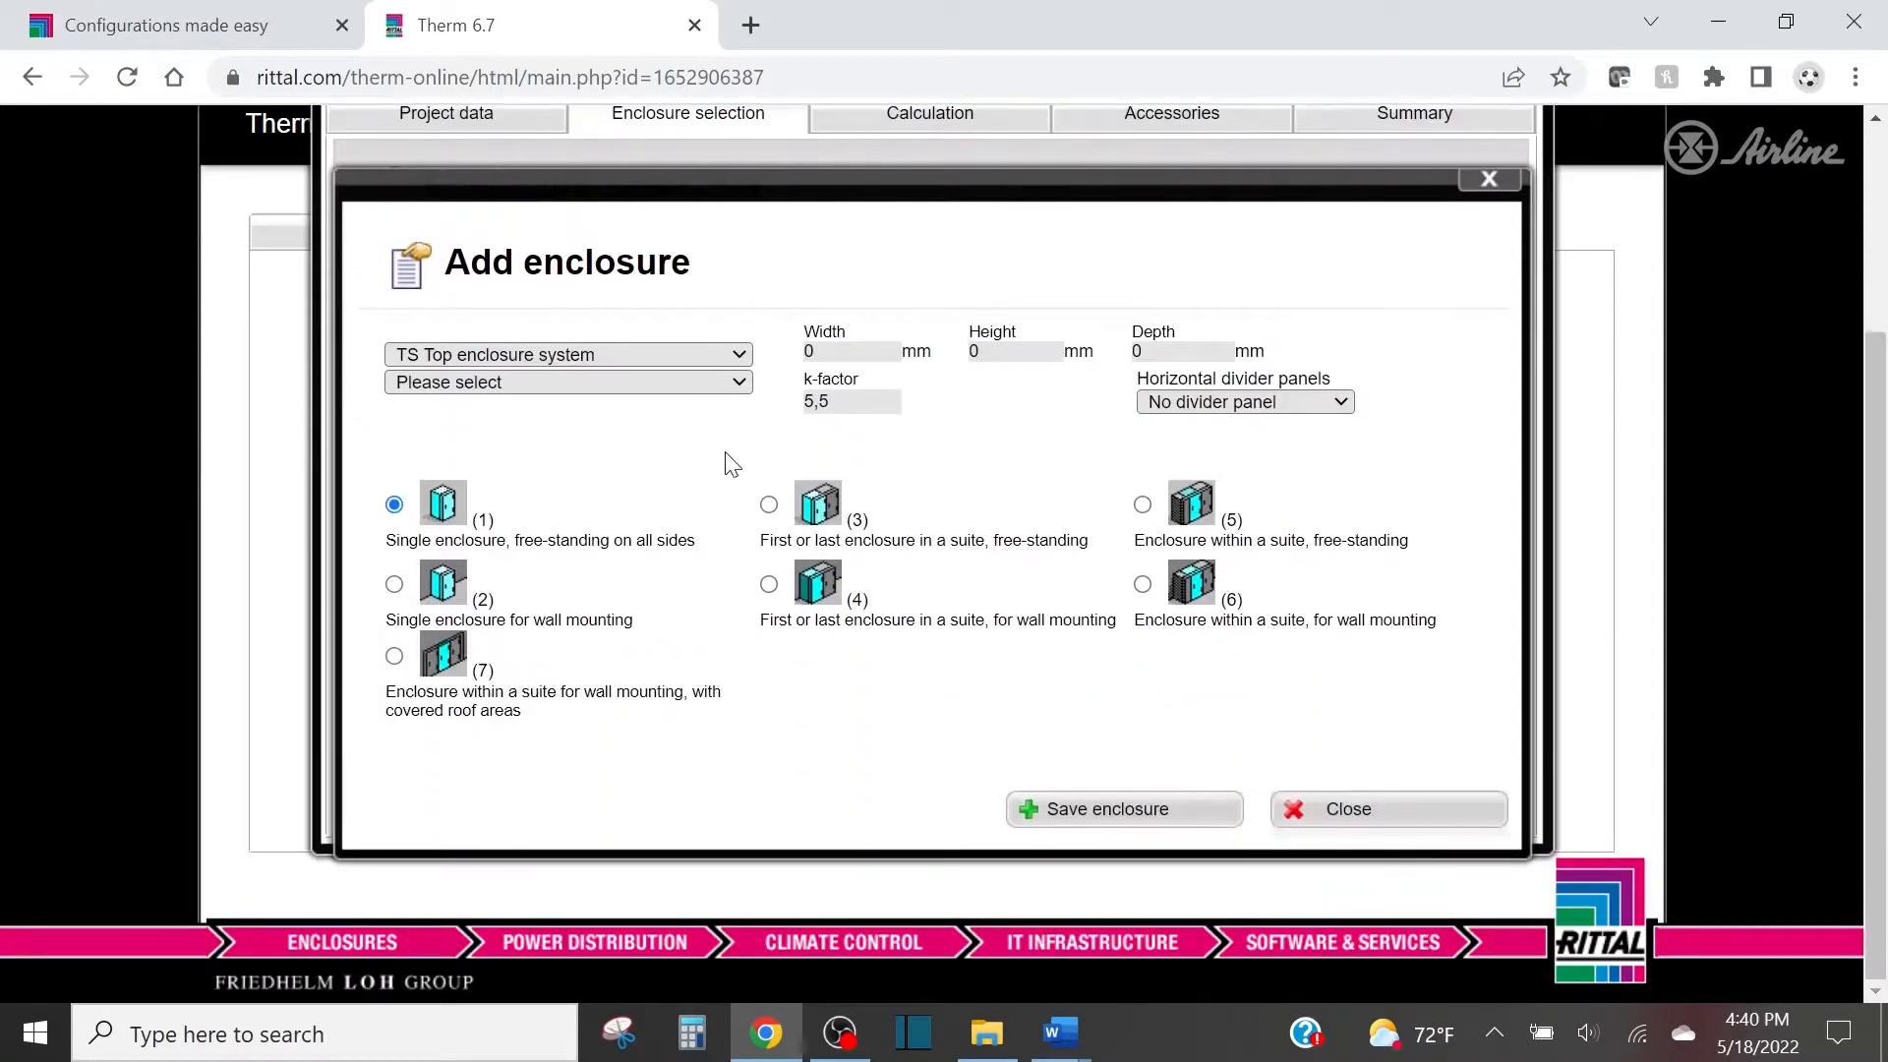
{"action": "left_click", "coordinate": [694, 381]}
{"action": "scroll", "coordinate": [639, 534], "scroll_direction": "down", "scroll_amount": 3}
{"action": "scroll", "coordinate": [639, 534], "scroll_direction": "down", "scroll_amount": 3}
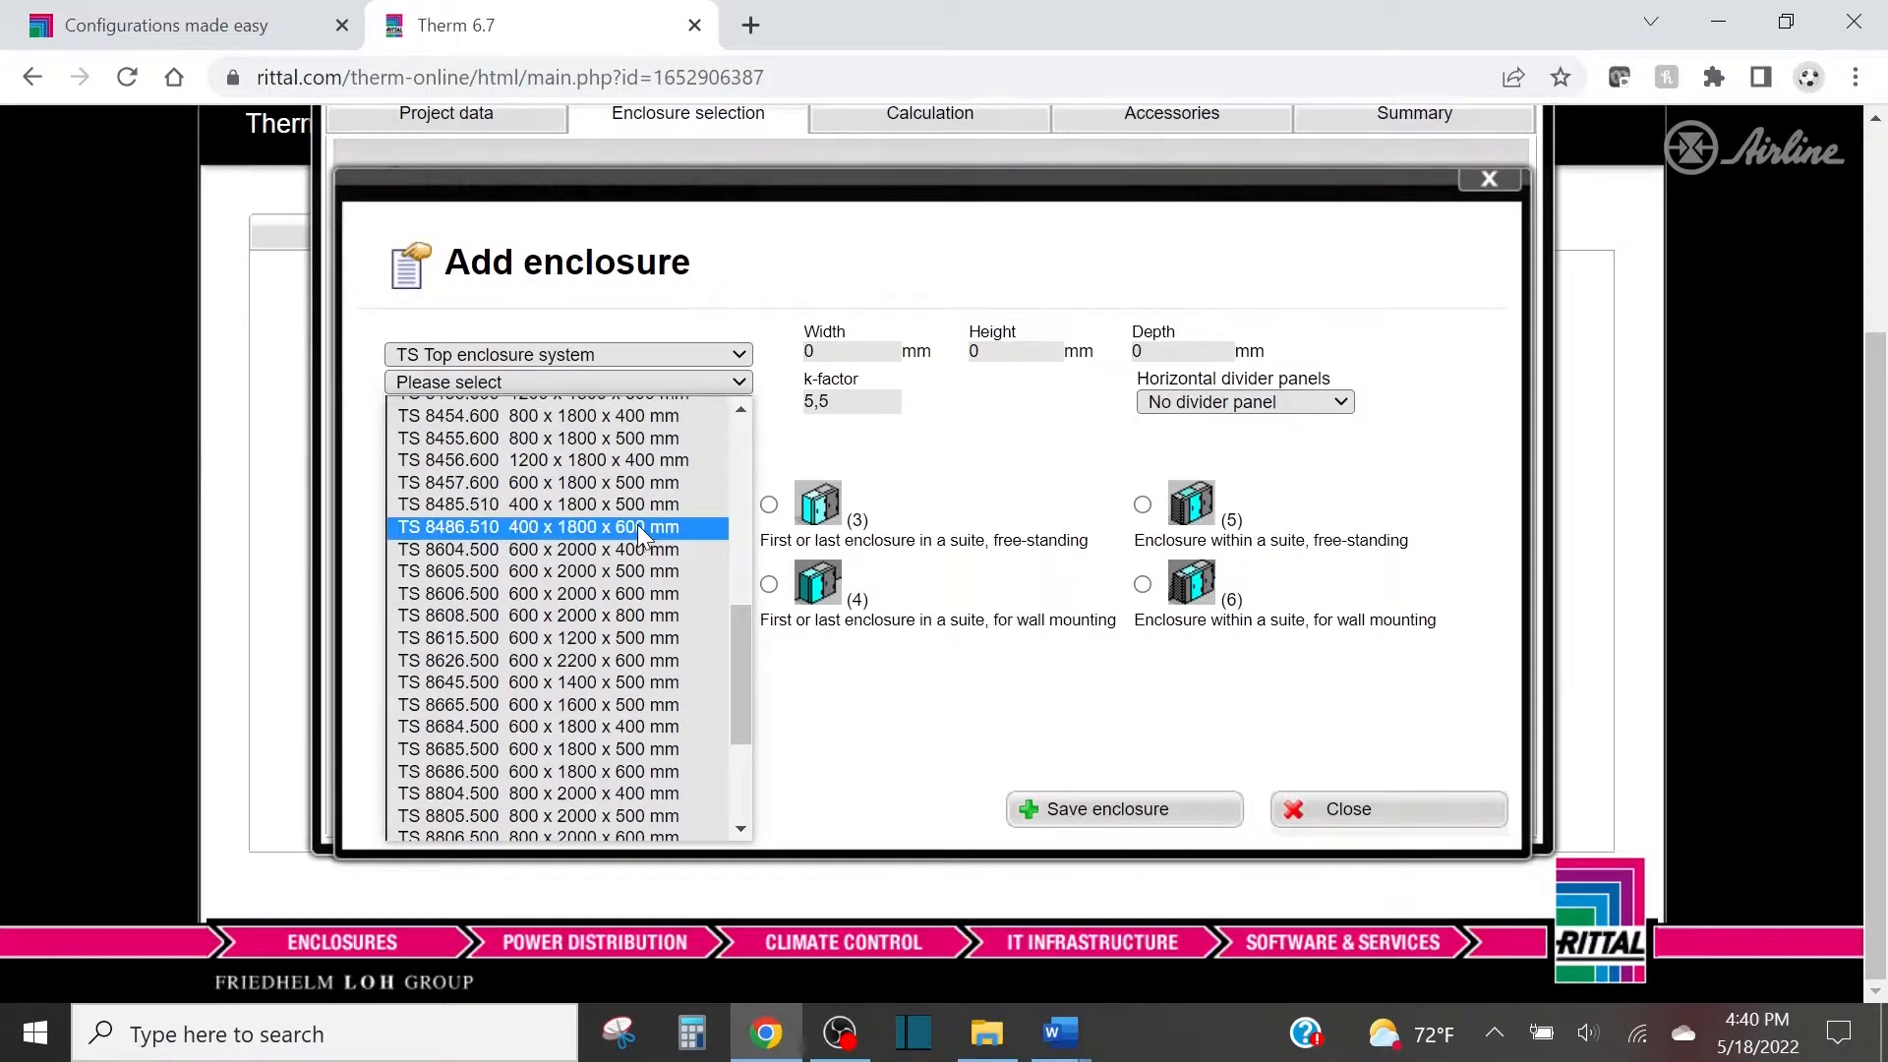
{"action": "left_click", "coordinate": [524, 594]}
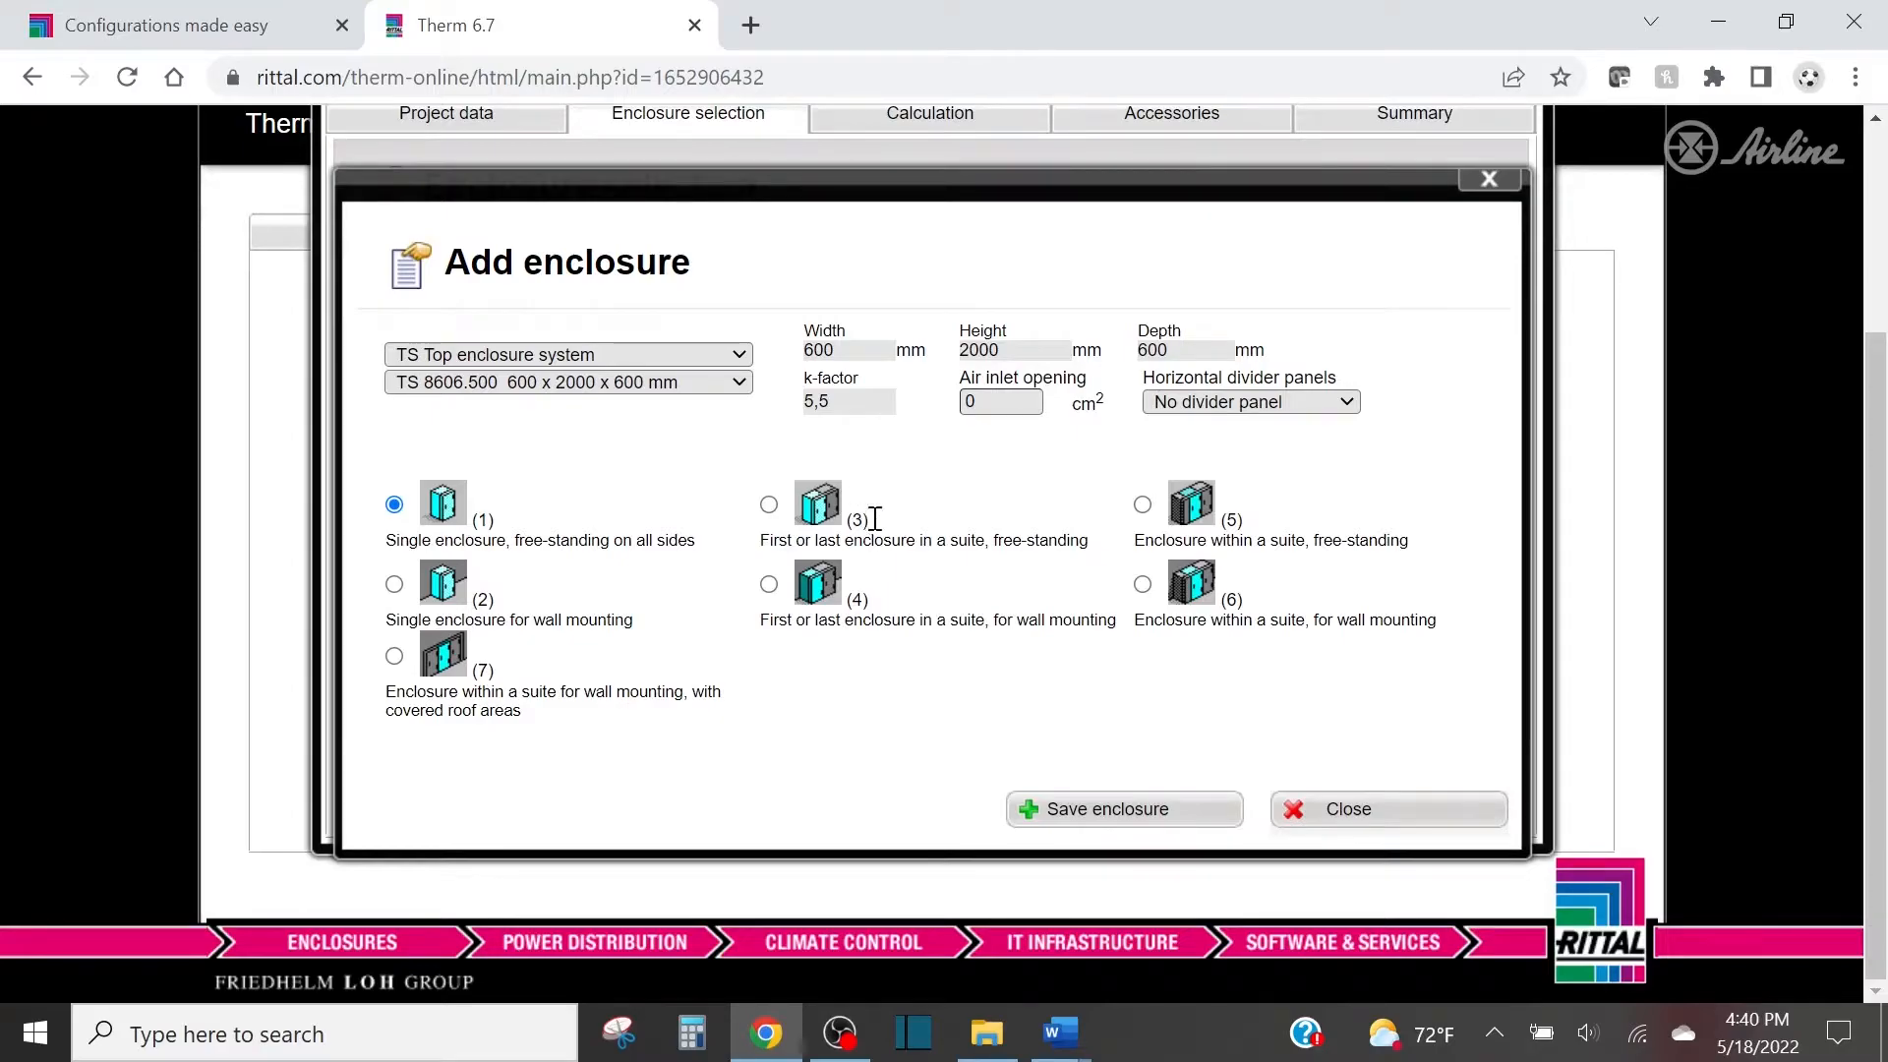
{"action": "left_click", "coordinate": [770, 506]}
{"action": "left_click", "coordinate": [1136, 820]}
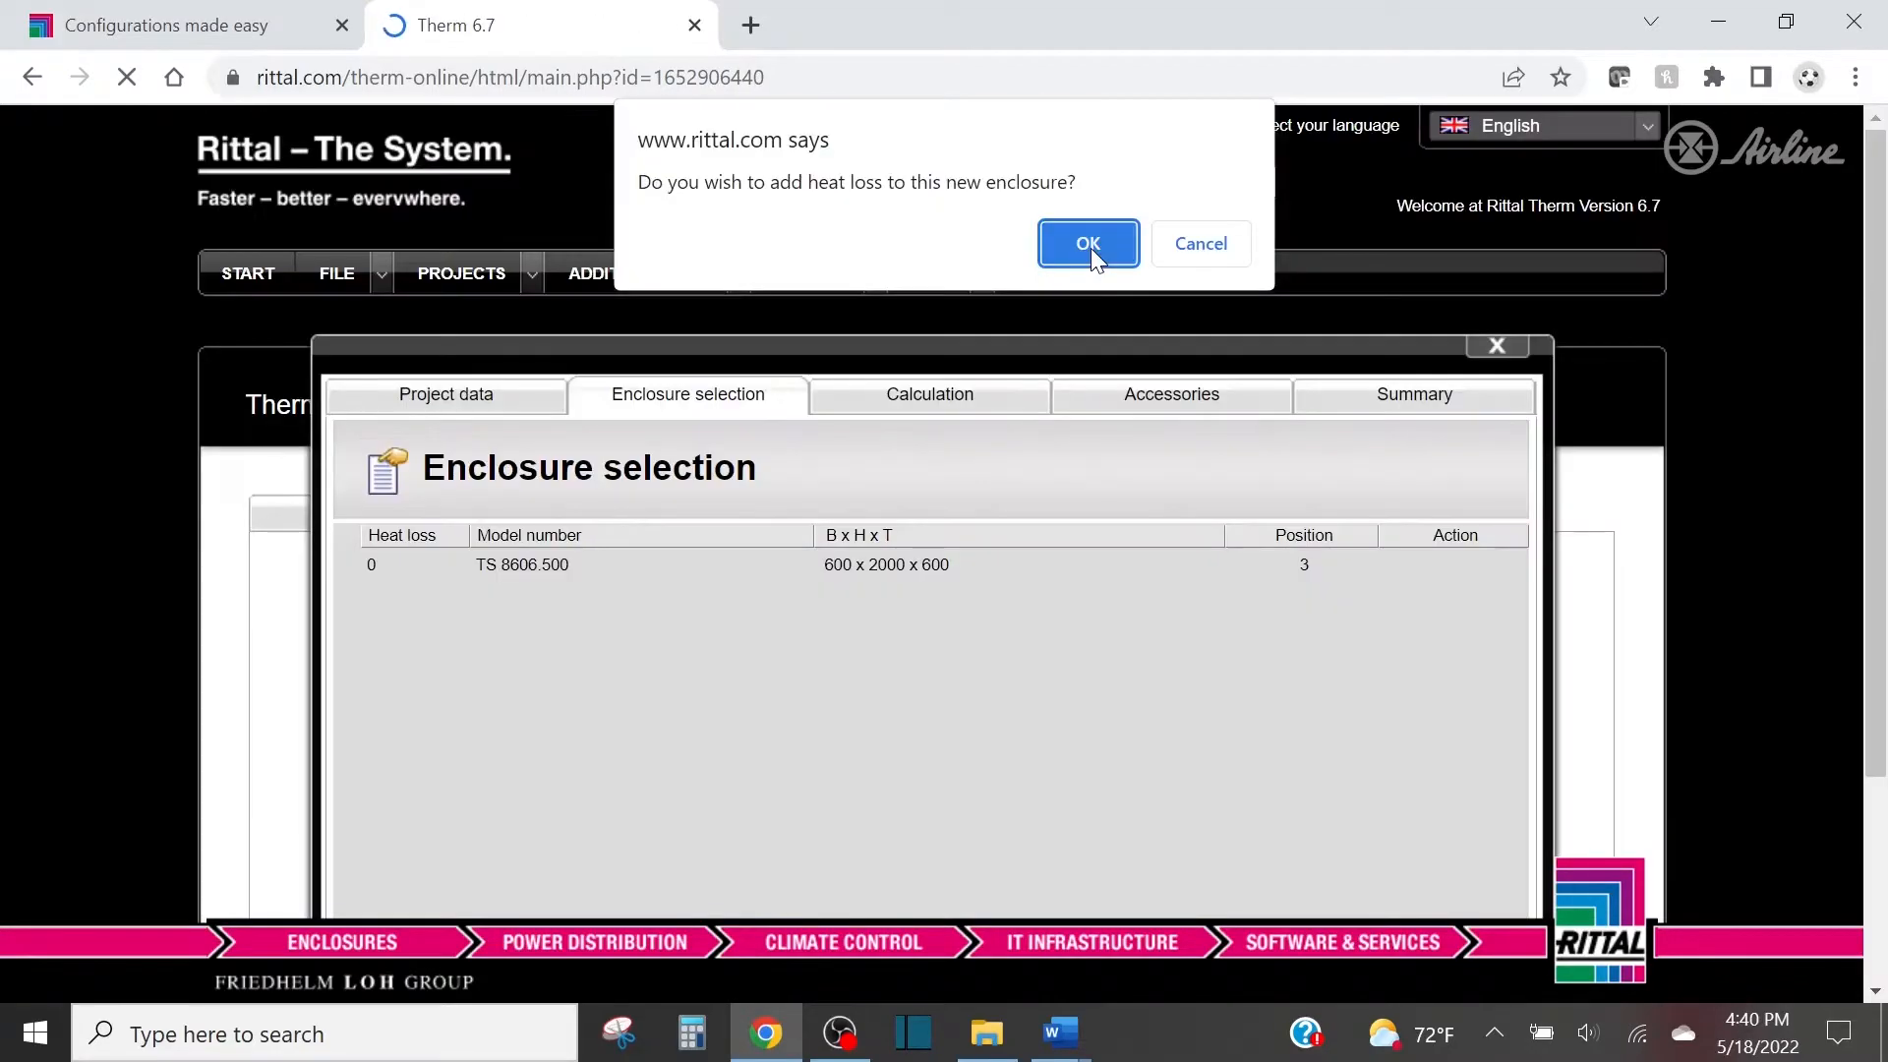
Open the added enclosure's heat loss for direct input in watts.
{"action": "left_click", "coordinate": [1089, 246]}
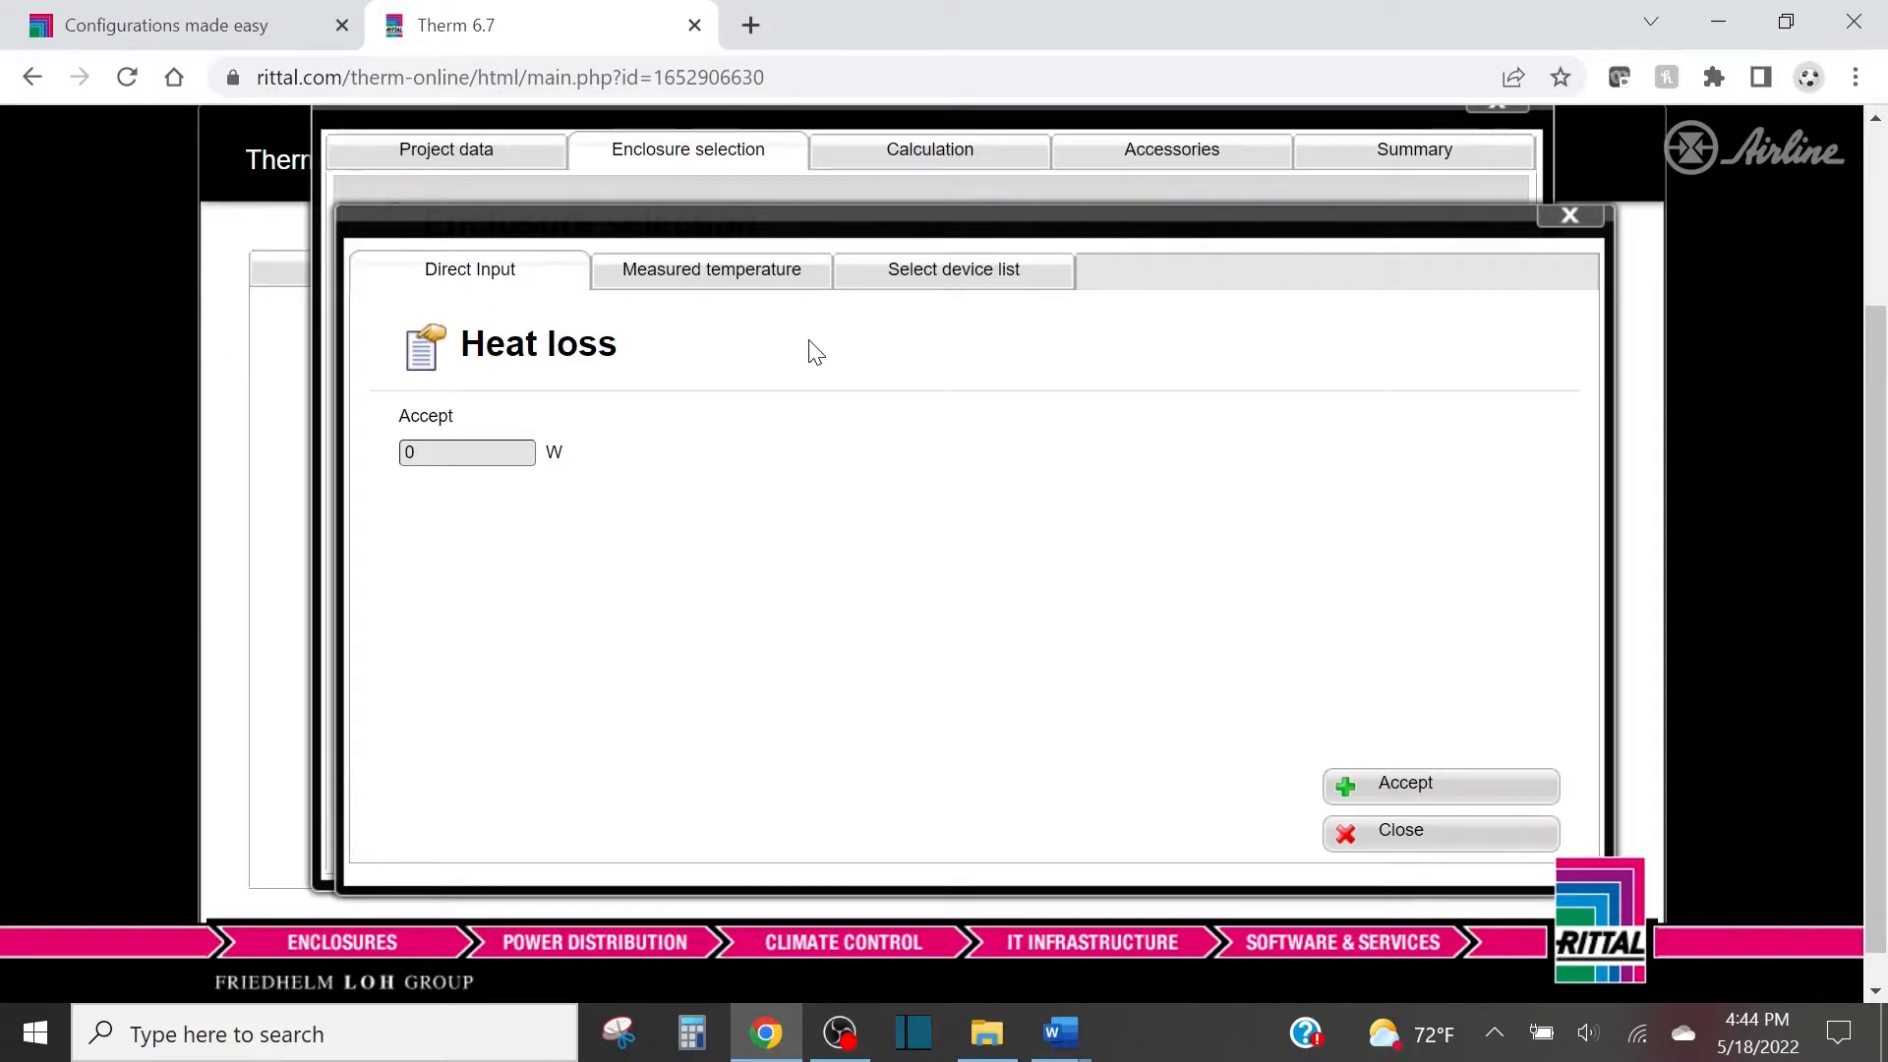
{"action": "left_click", "coordinate": [431, 450]}
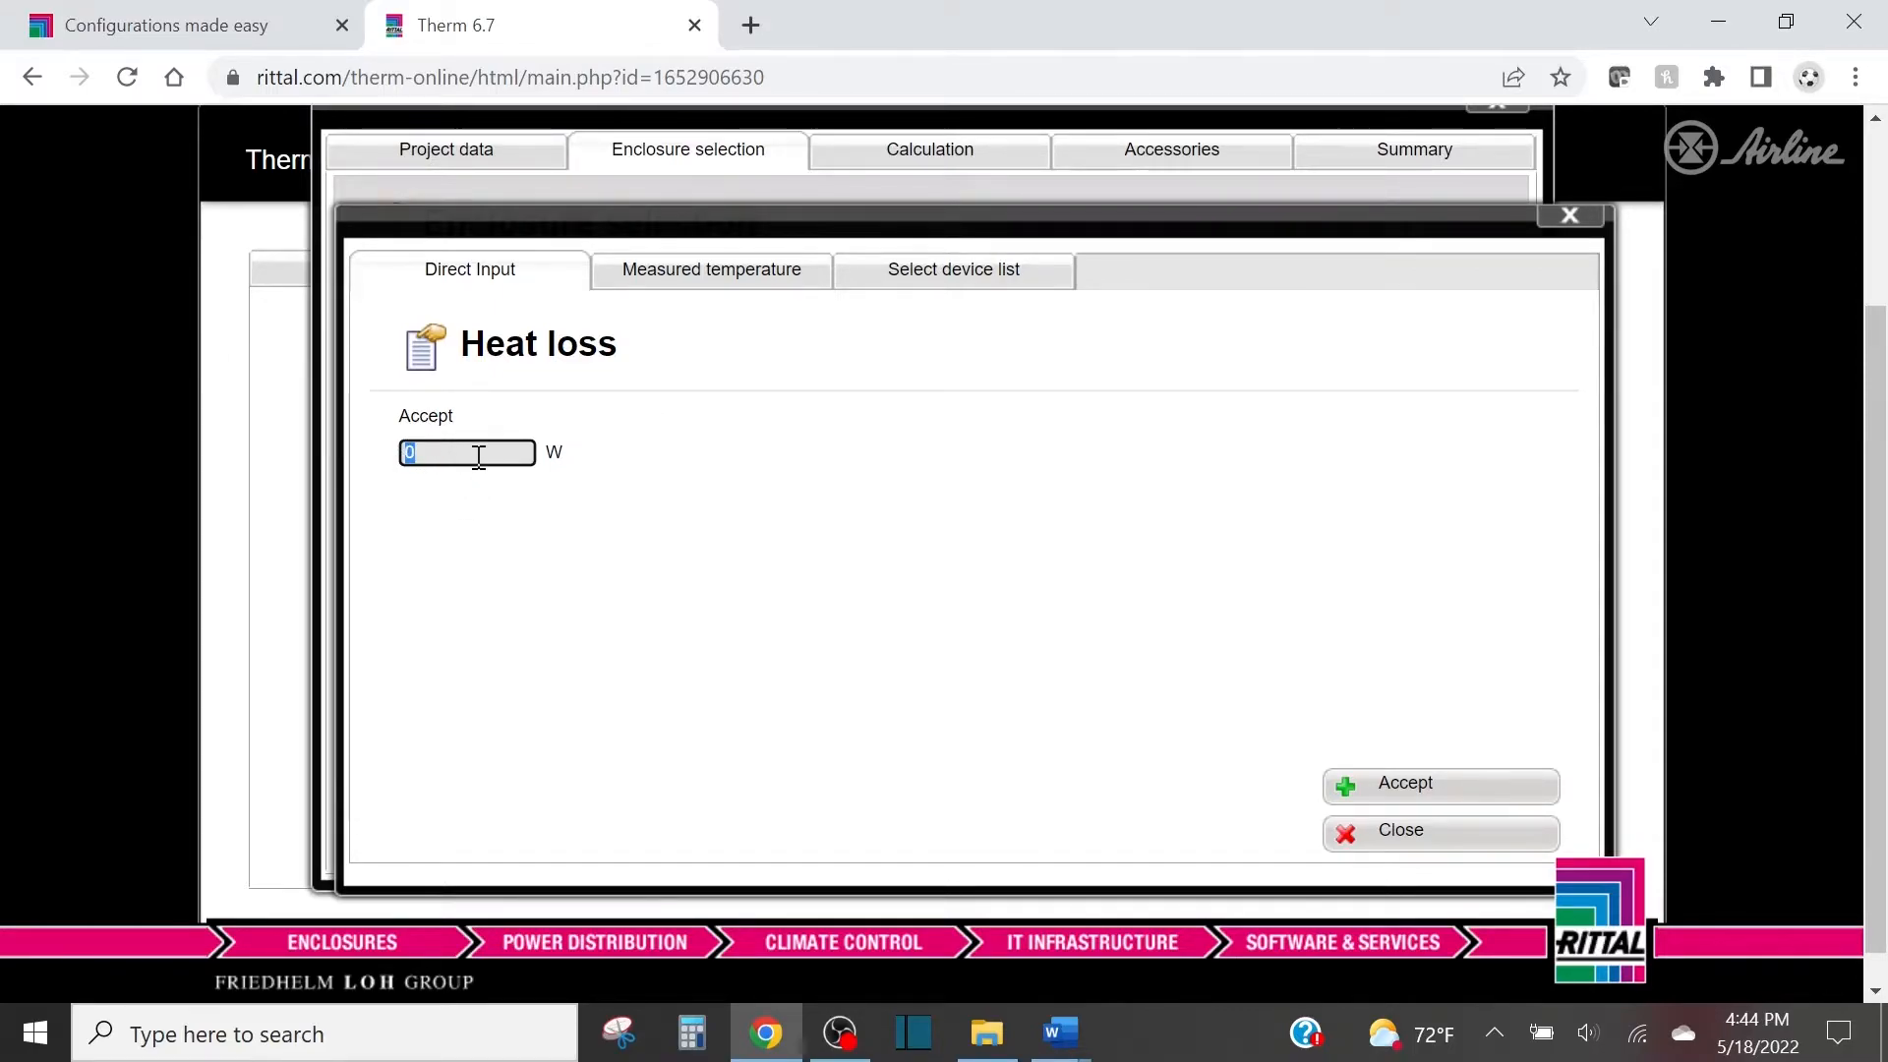
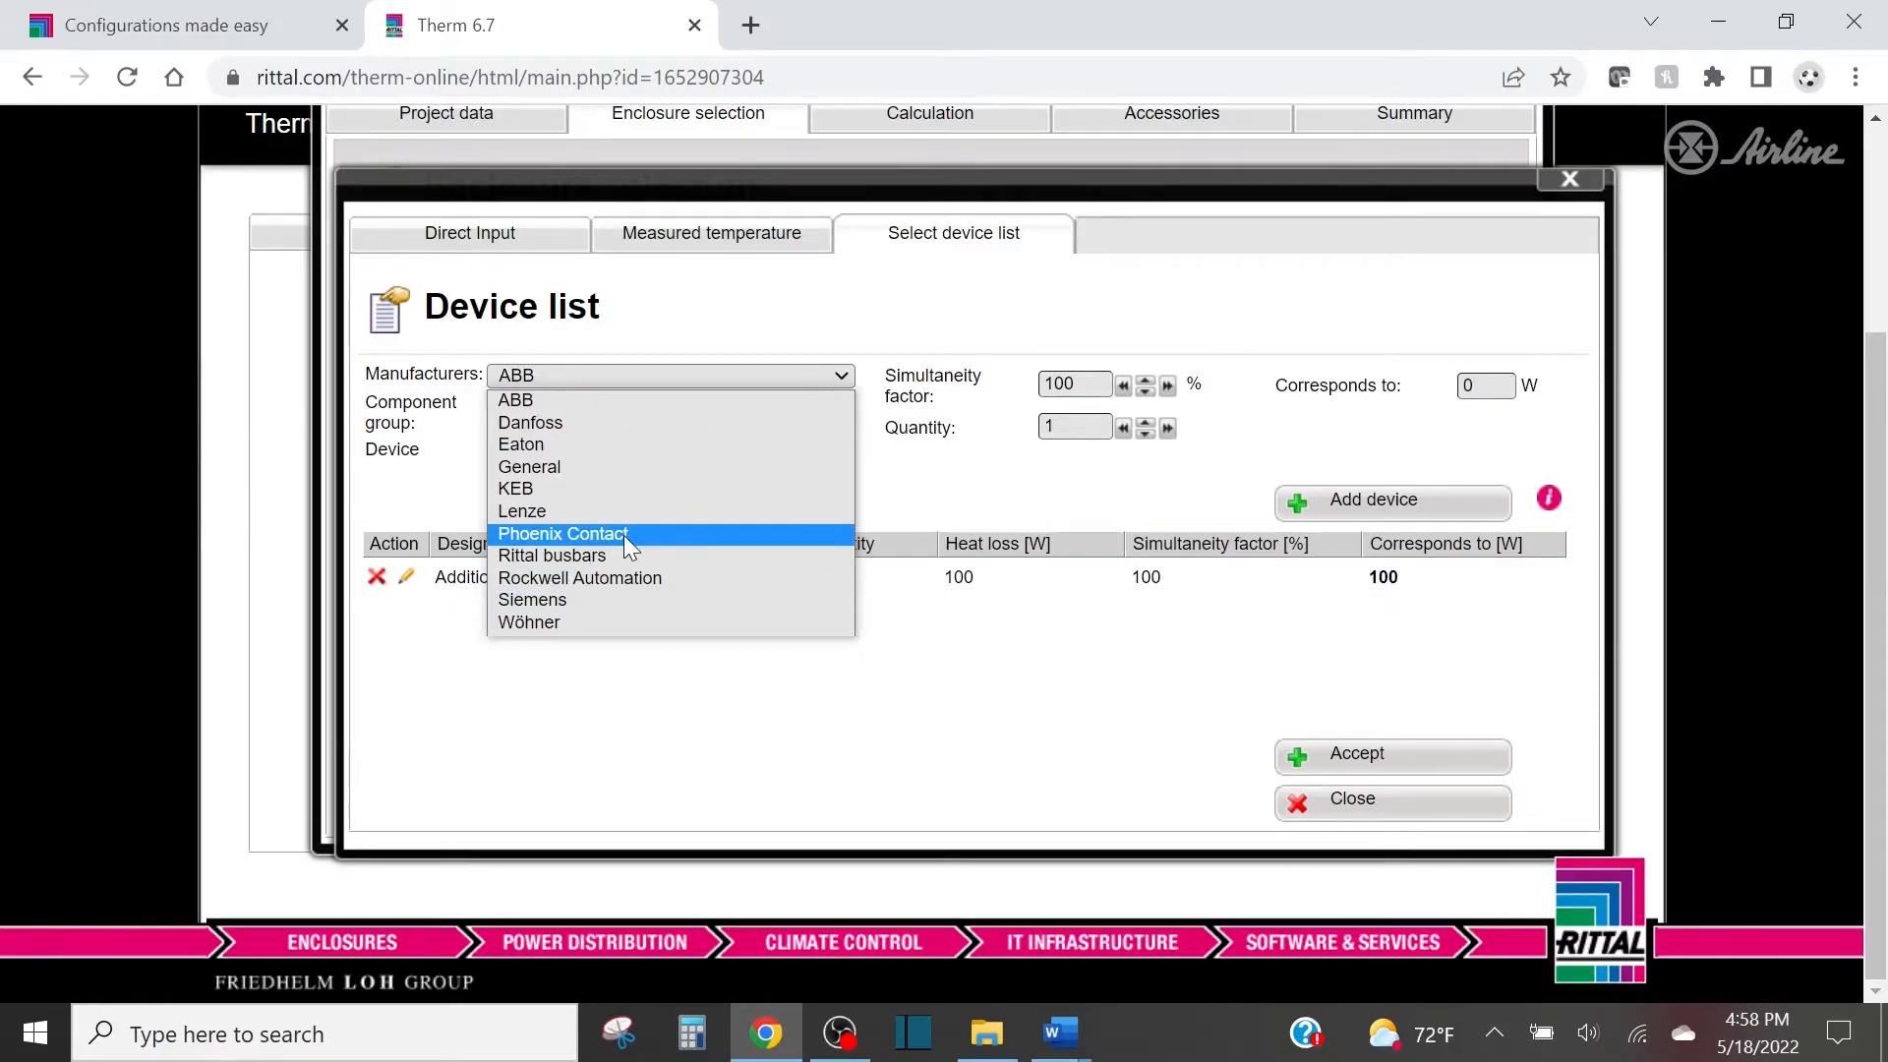
Browse the component groups offered for the General manufacturer in the first enclosure's device list.
{"action": "left_click", "coordinate": [534, 468]}
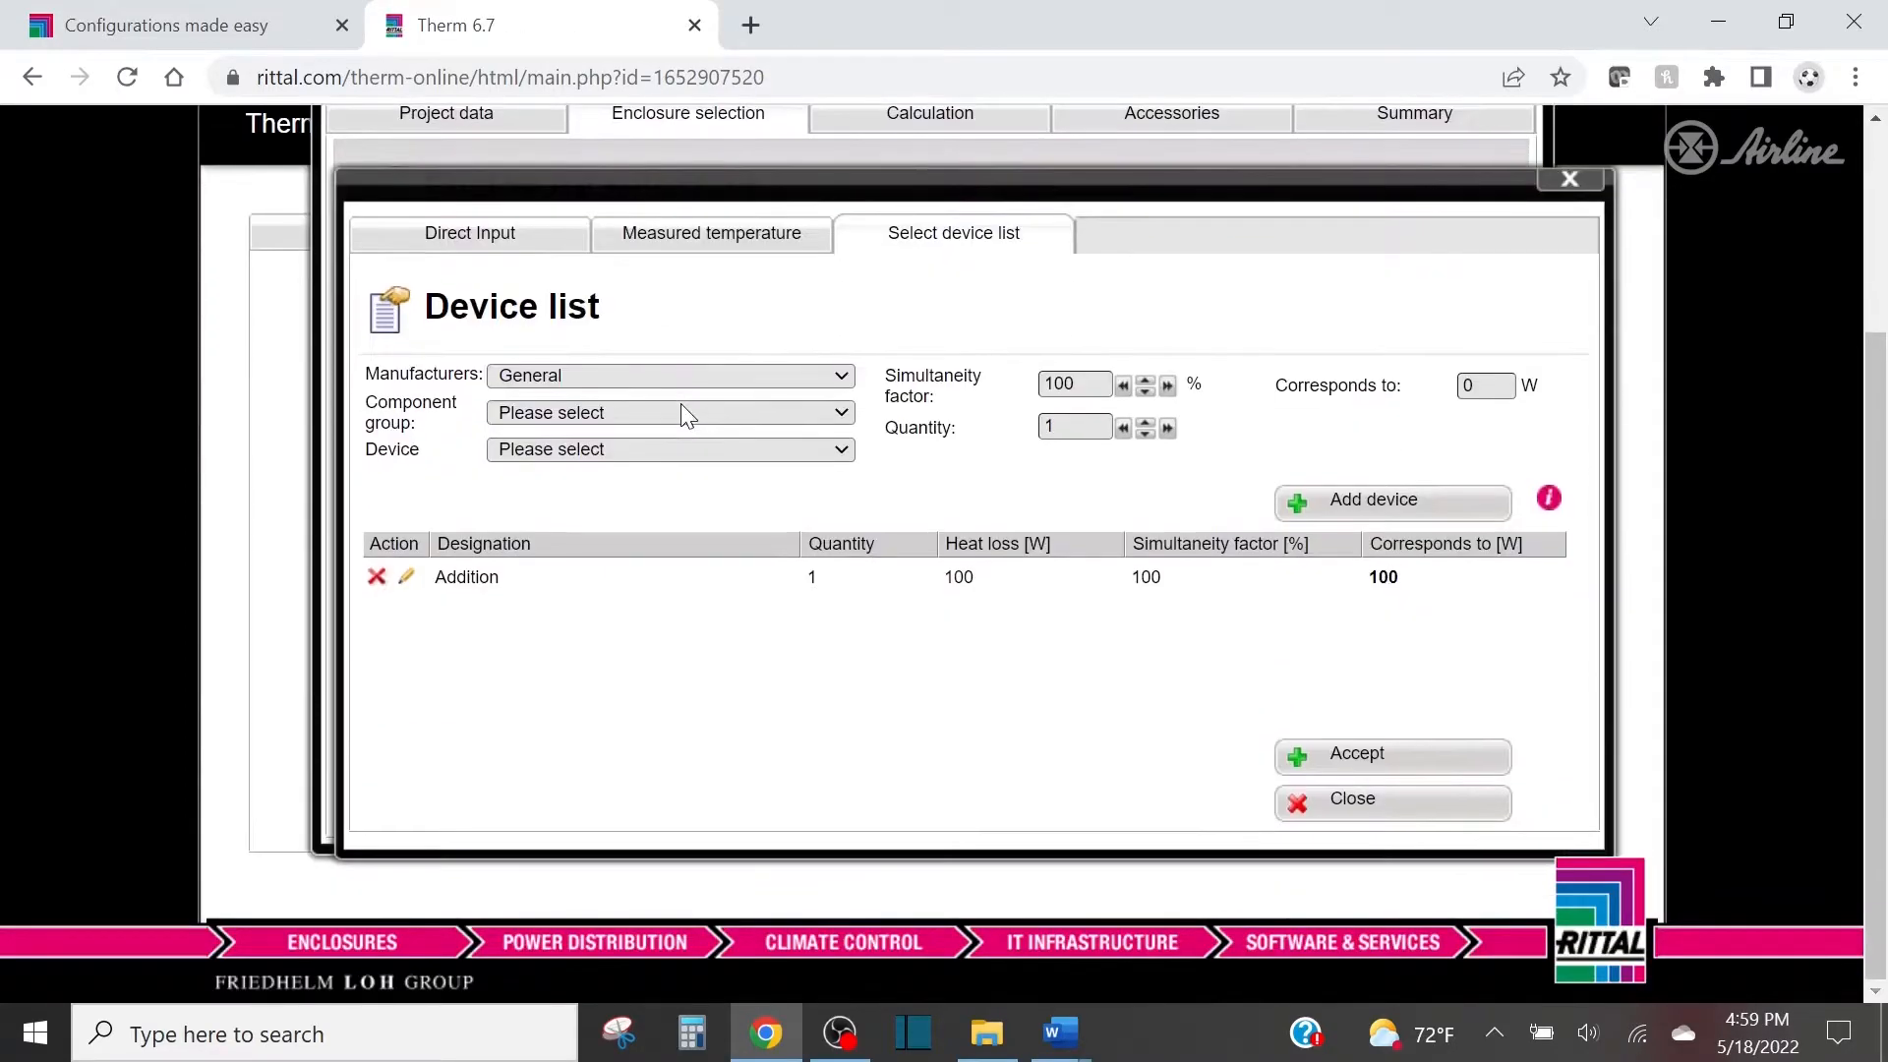
{"action": "left_click", "coordinate": [665, 411]}
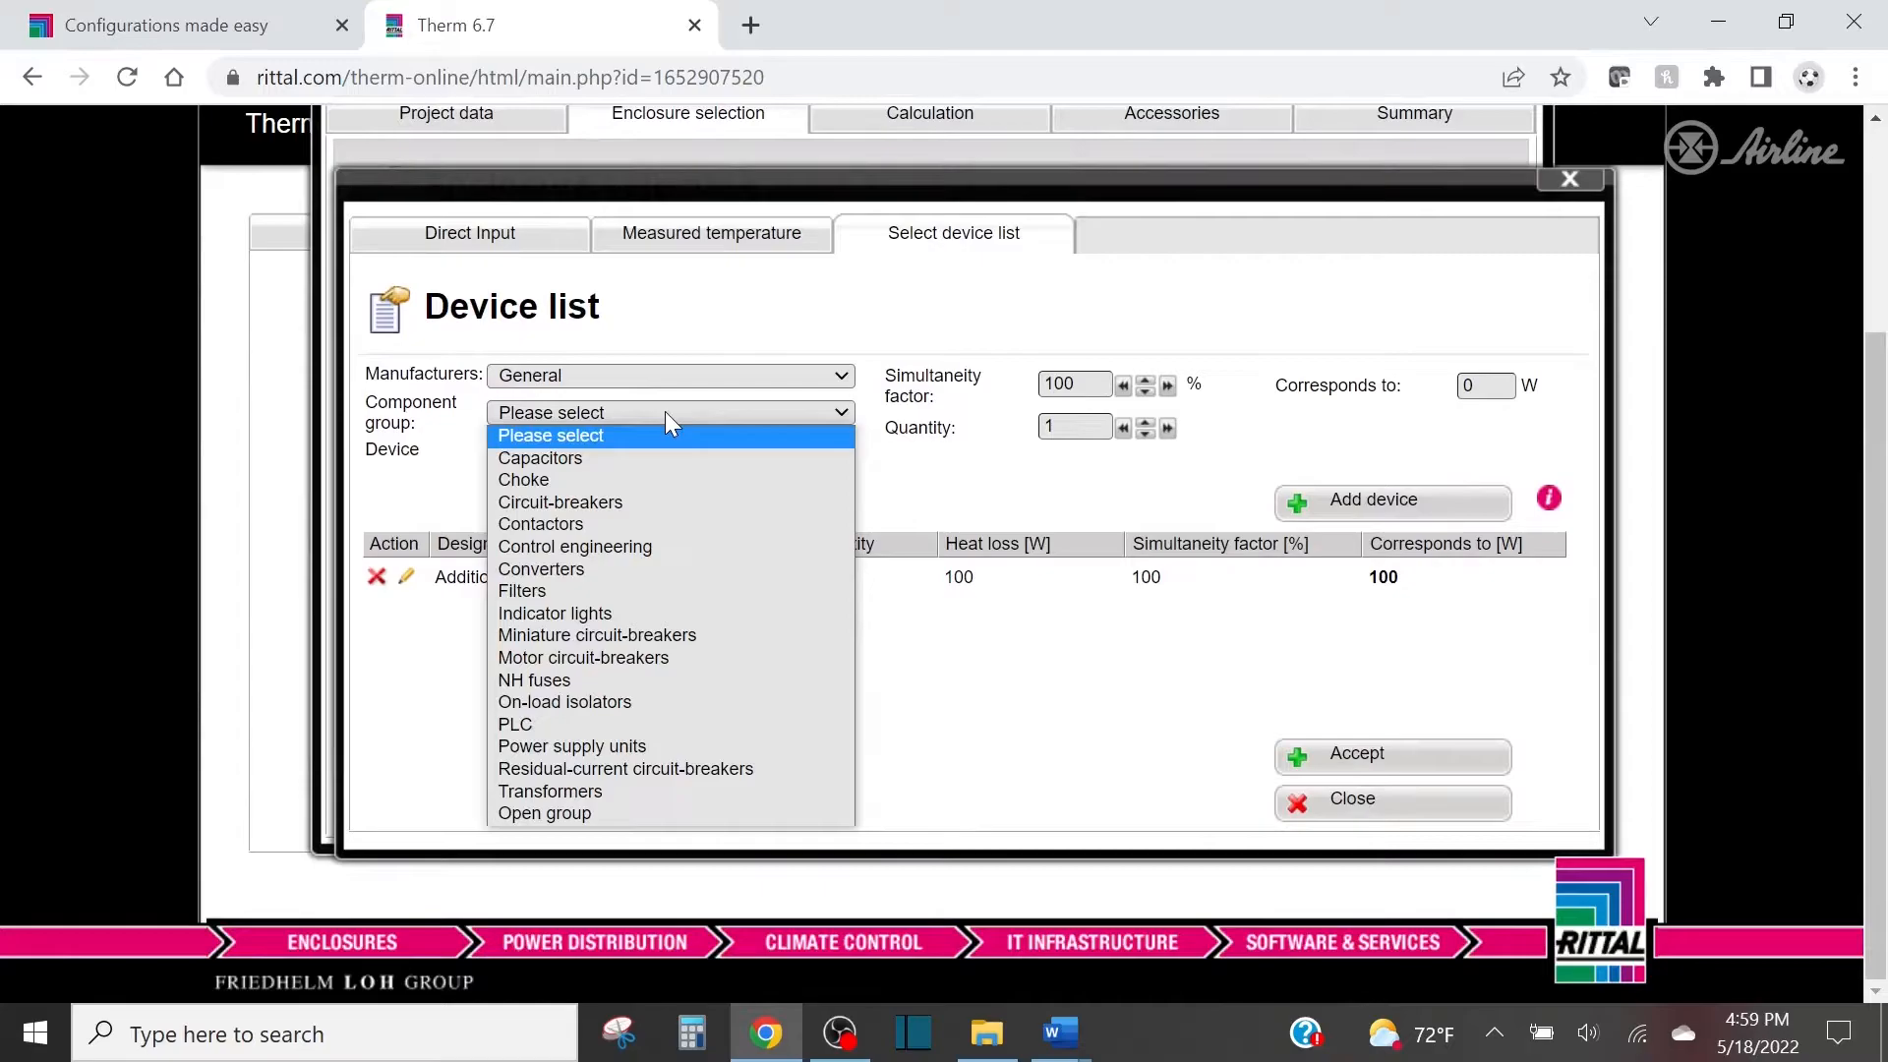
{"action": "left_click", "coordinate": [454, 489]}
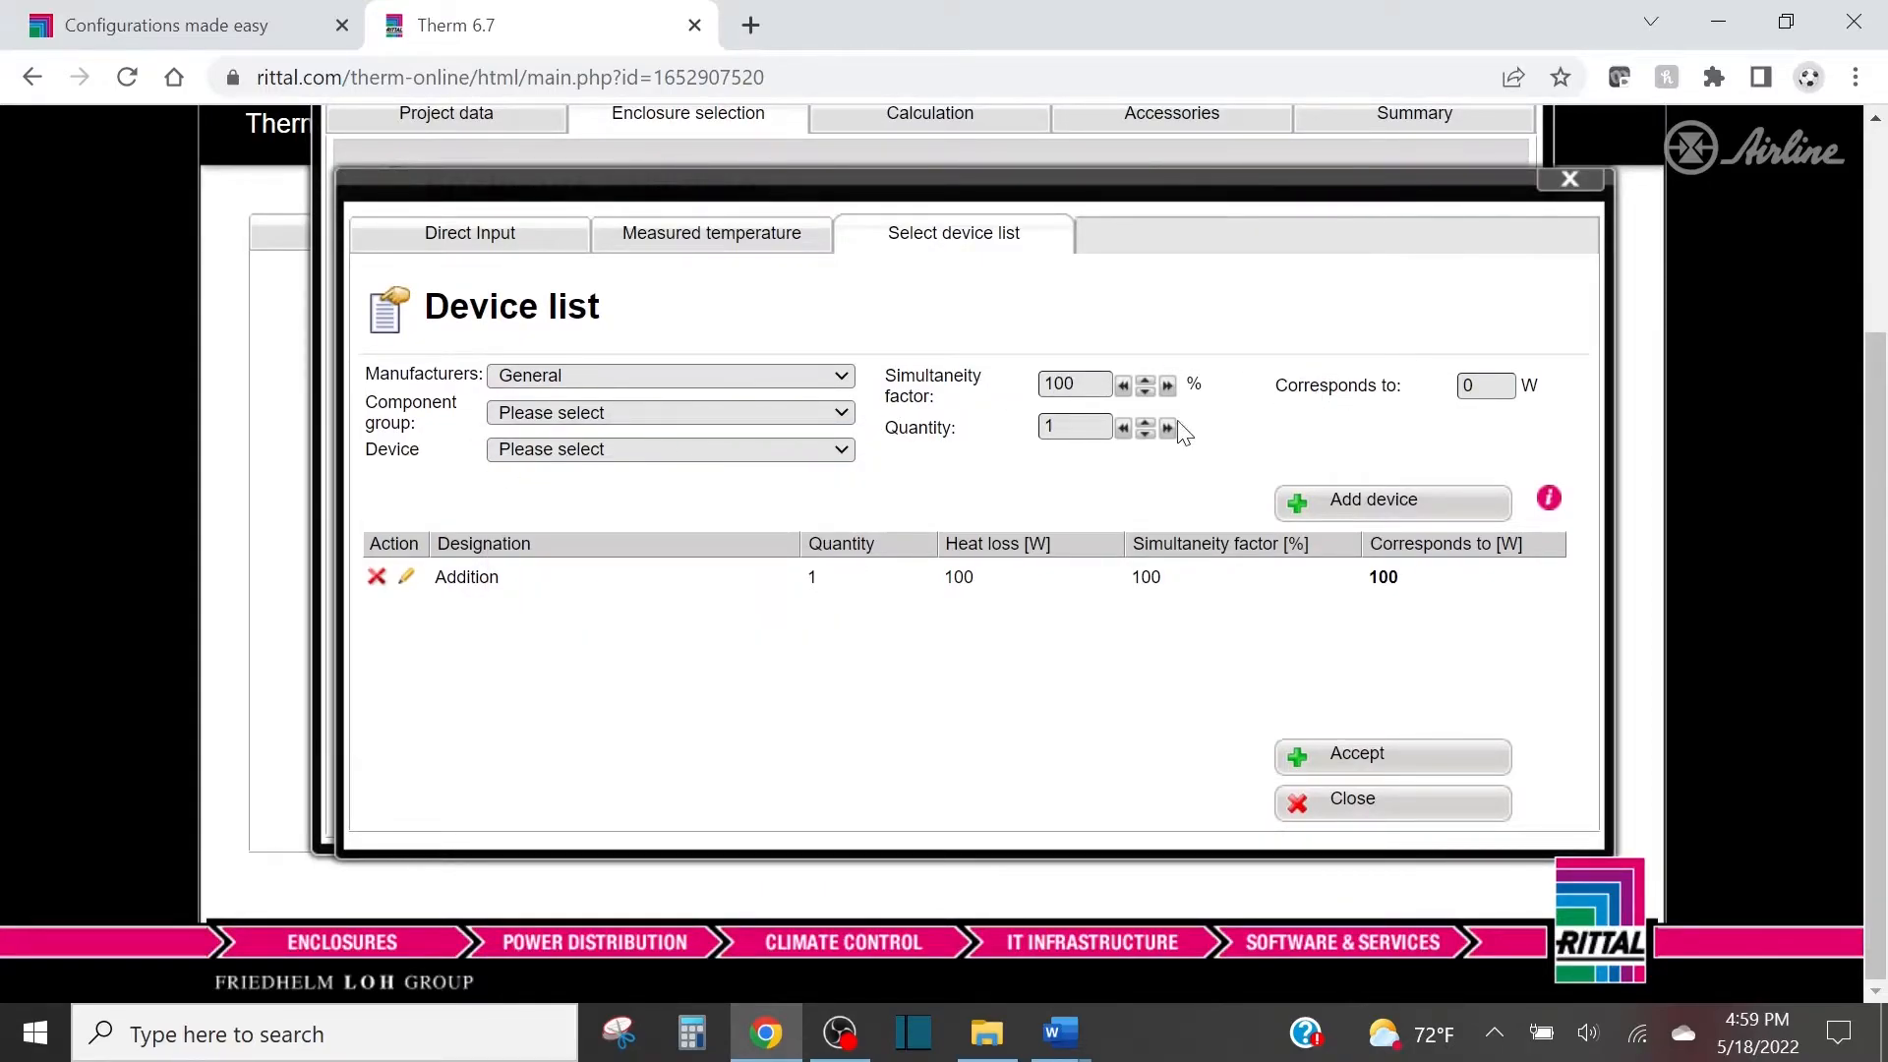
{"action": "left_click", "coordinate": [632, 581]}
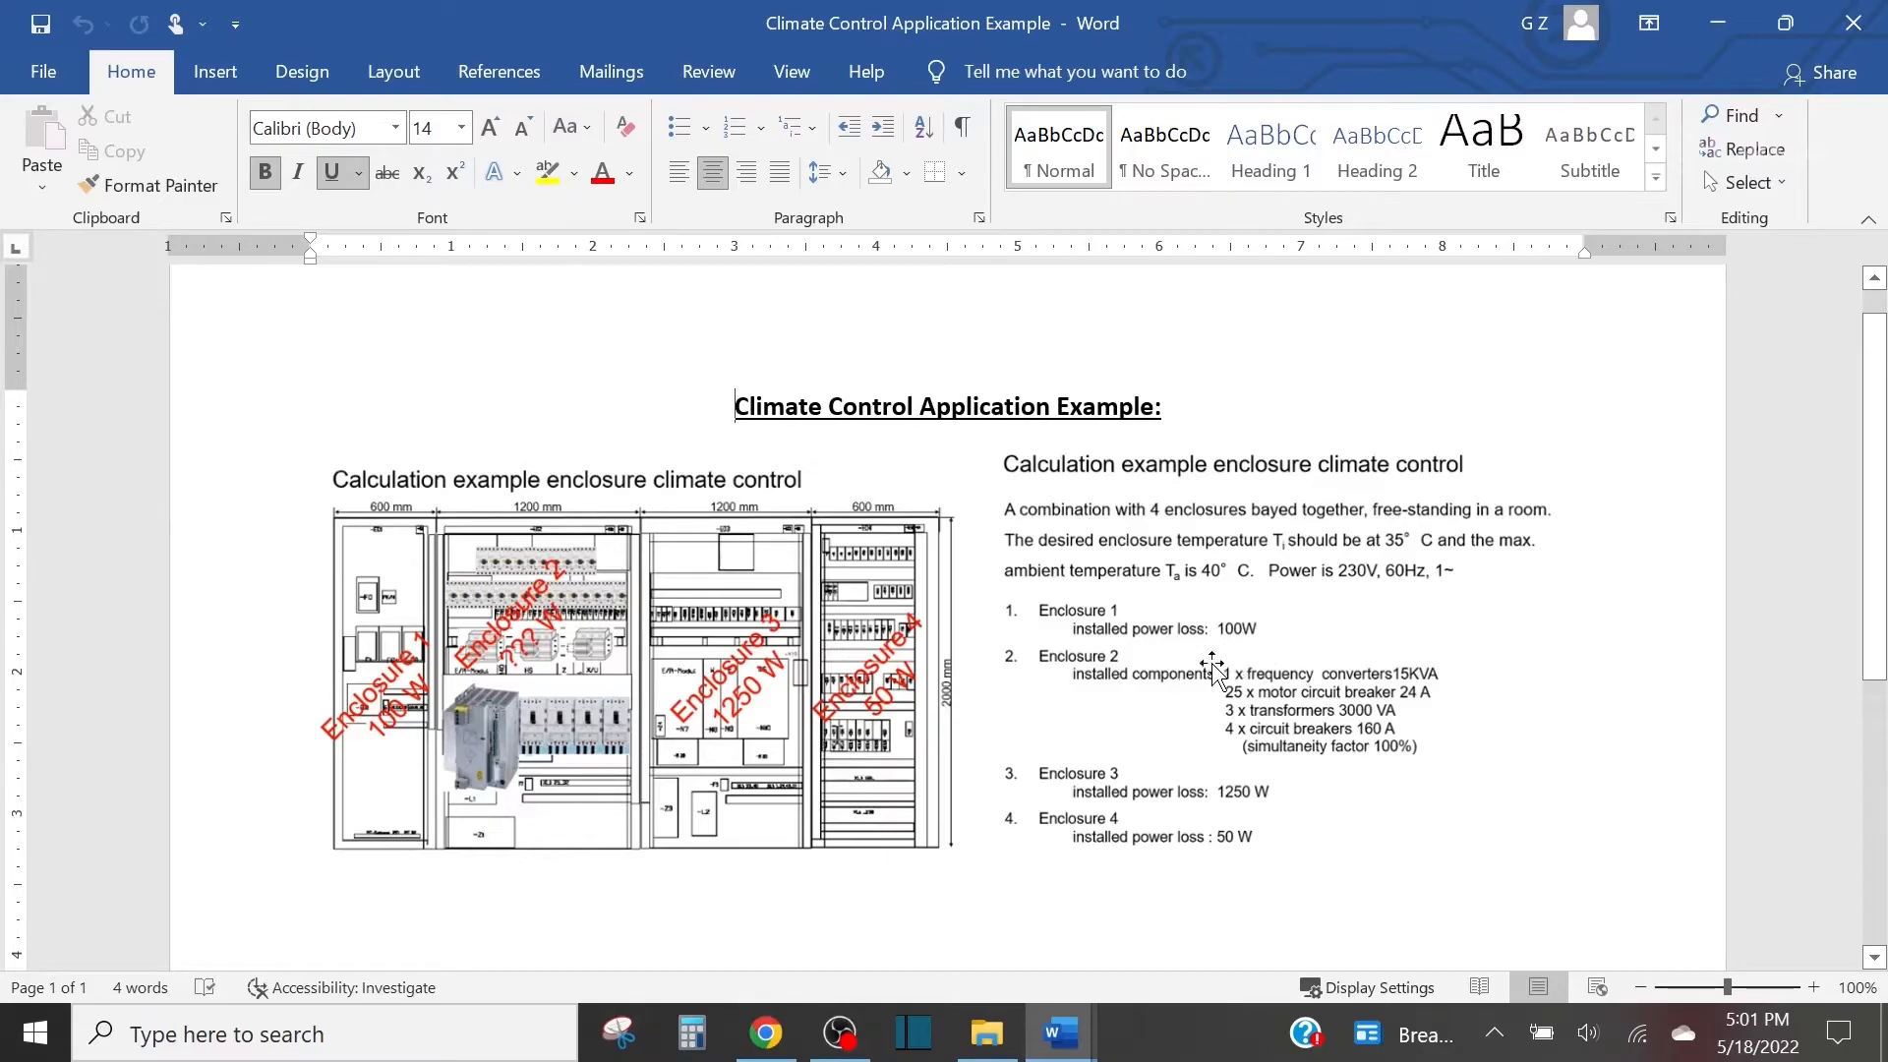
Return from the Word document to Therm and accept 100 W as the first enclosure's directly entered heat loss.
{"action": "left_click", "coordinate": [768, 1046]}
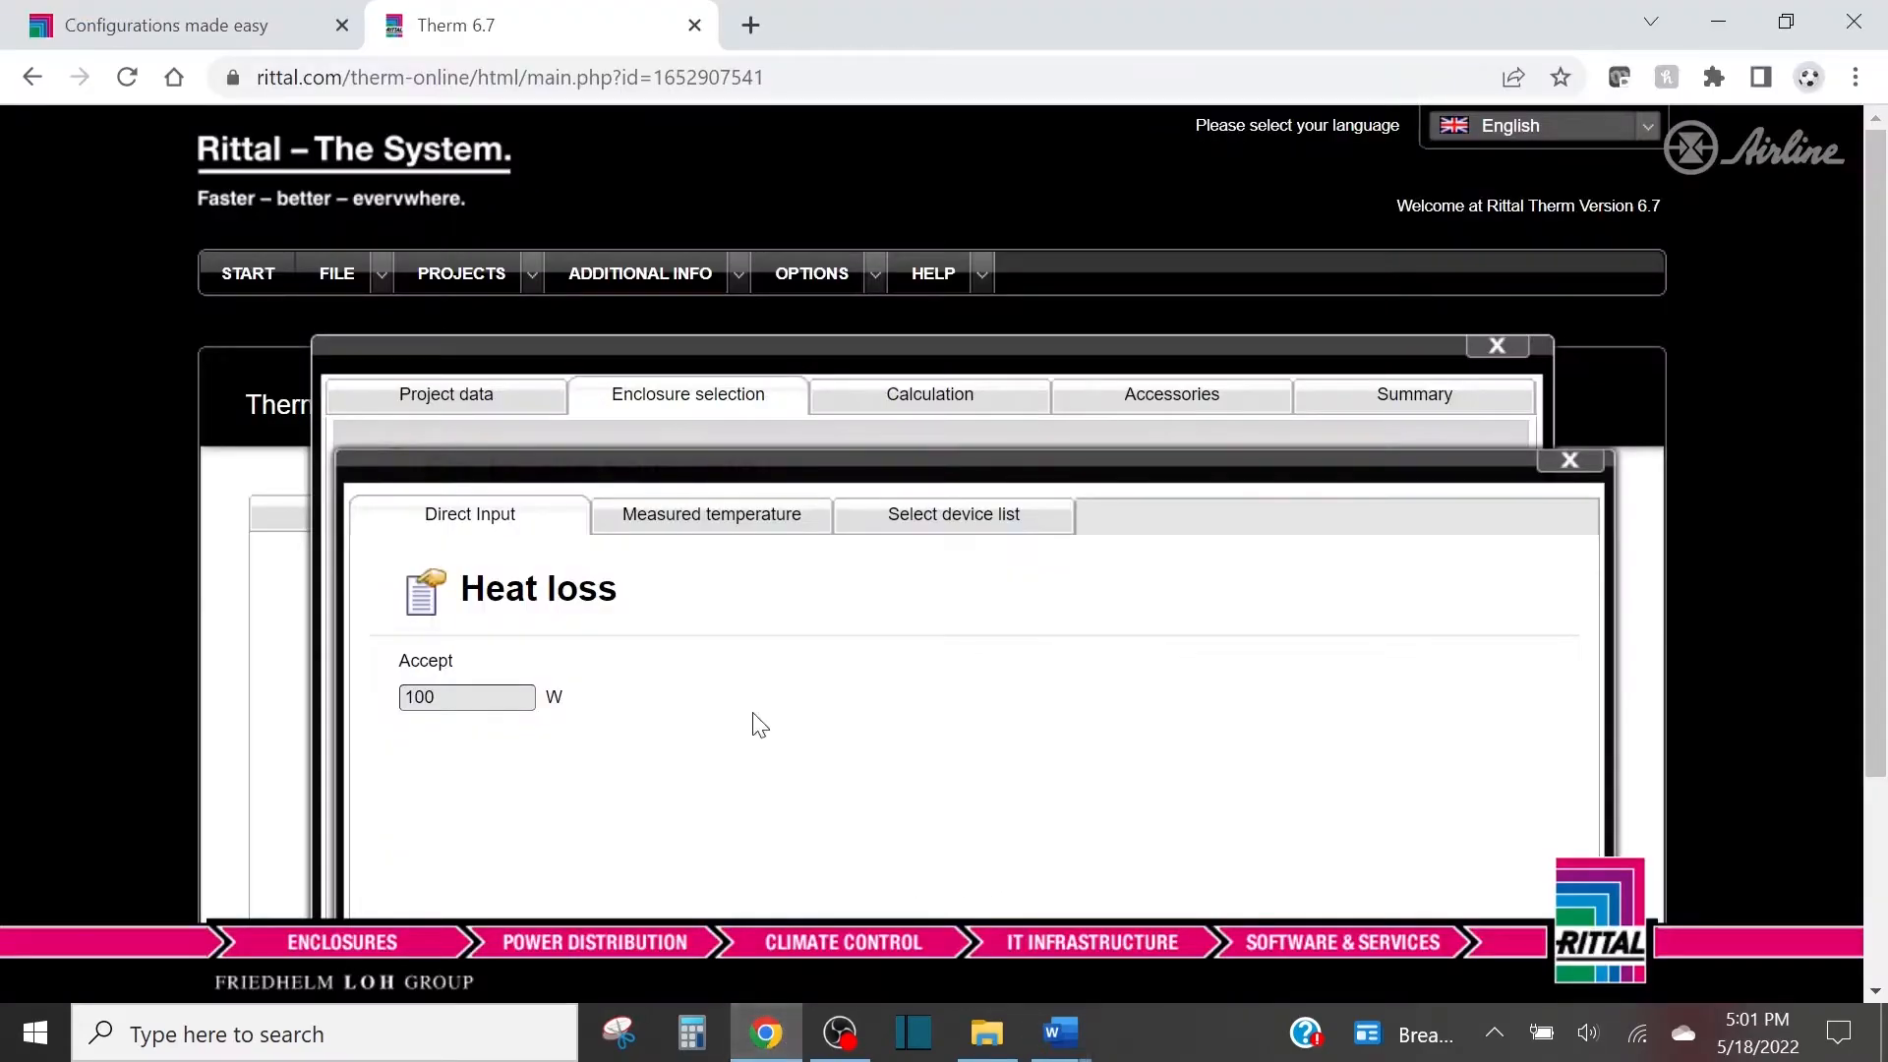
{"action": "scroll", "coordinate": [632, 653], "scroll_direction": "down", "scroll_amount": 3}
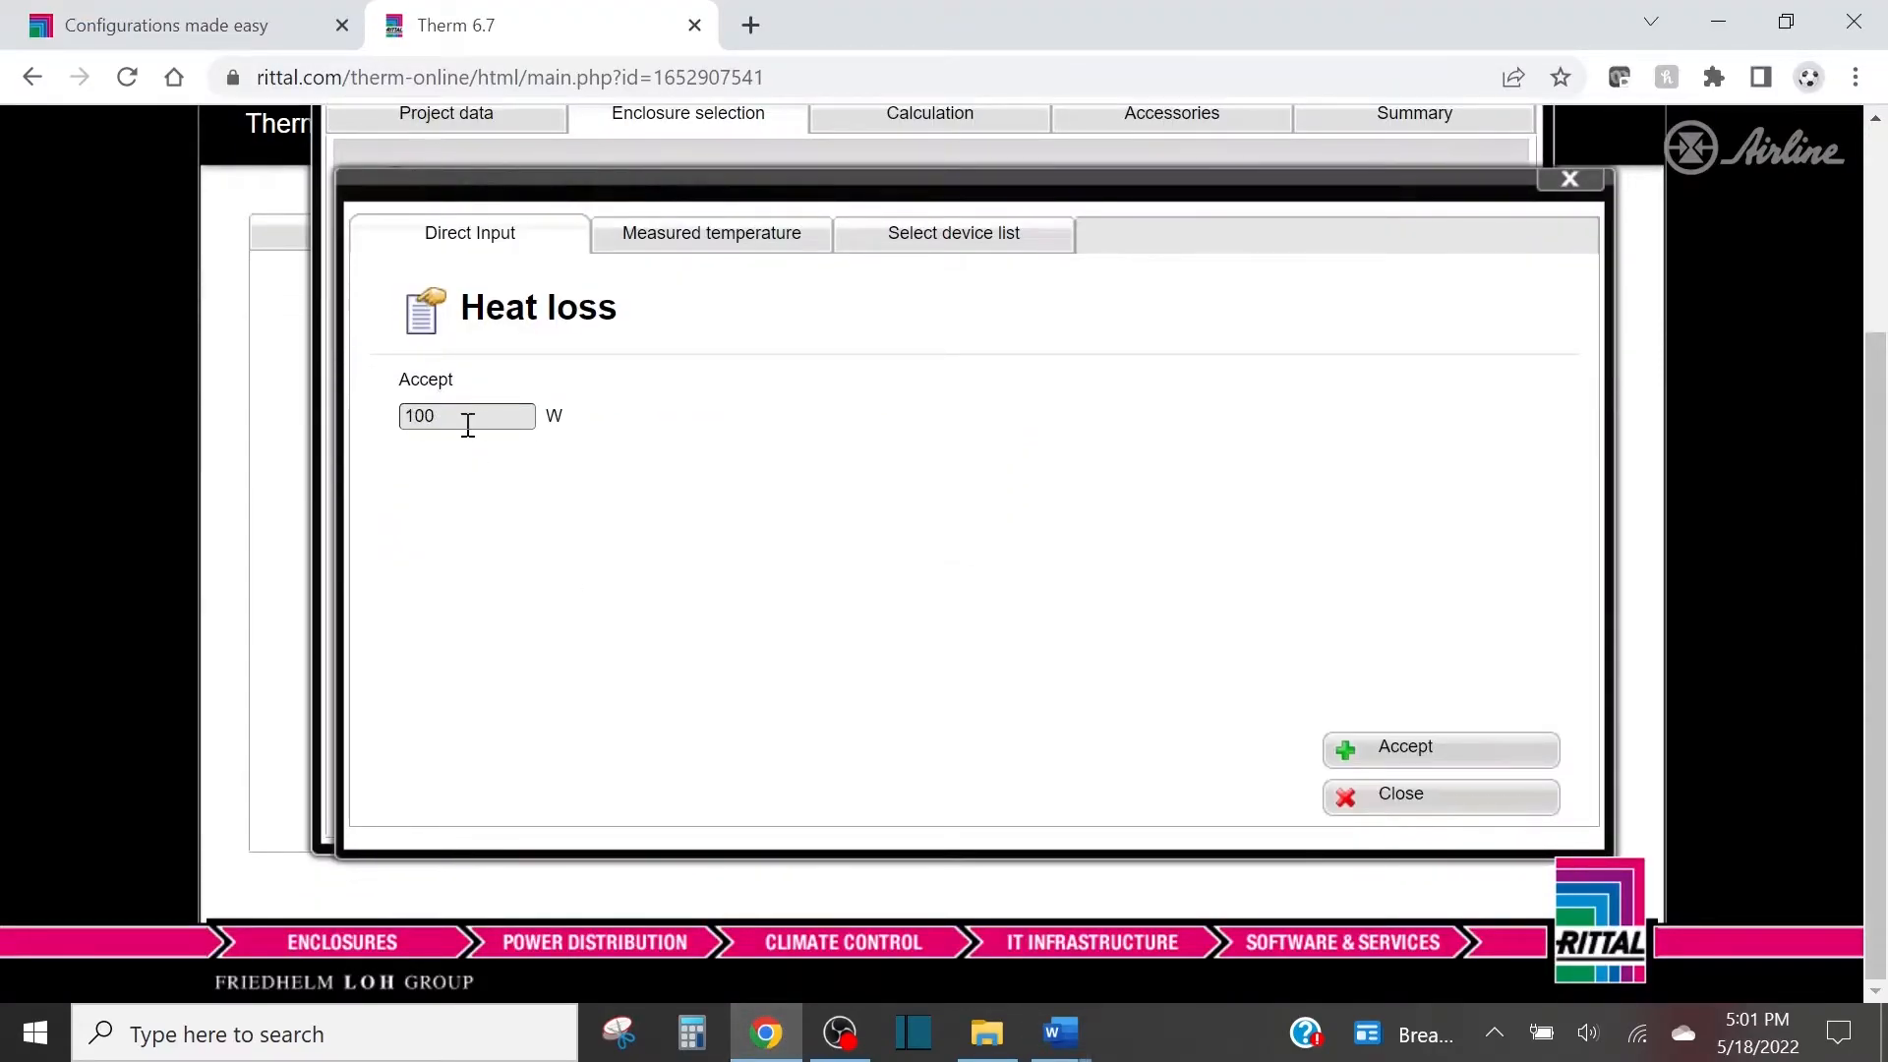
{"action": "left_click", "coordinate": [1441, 757]}
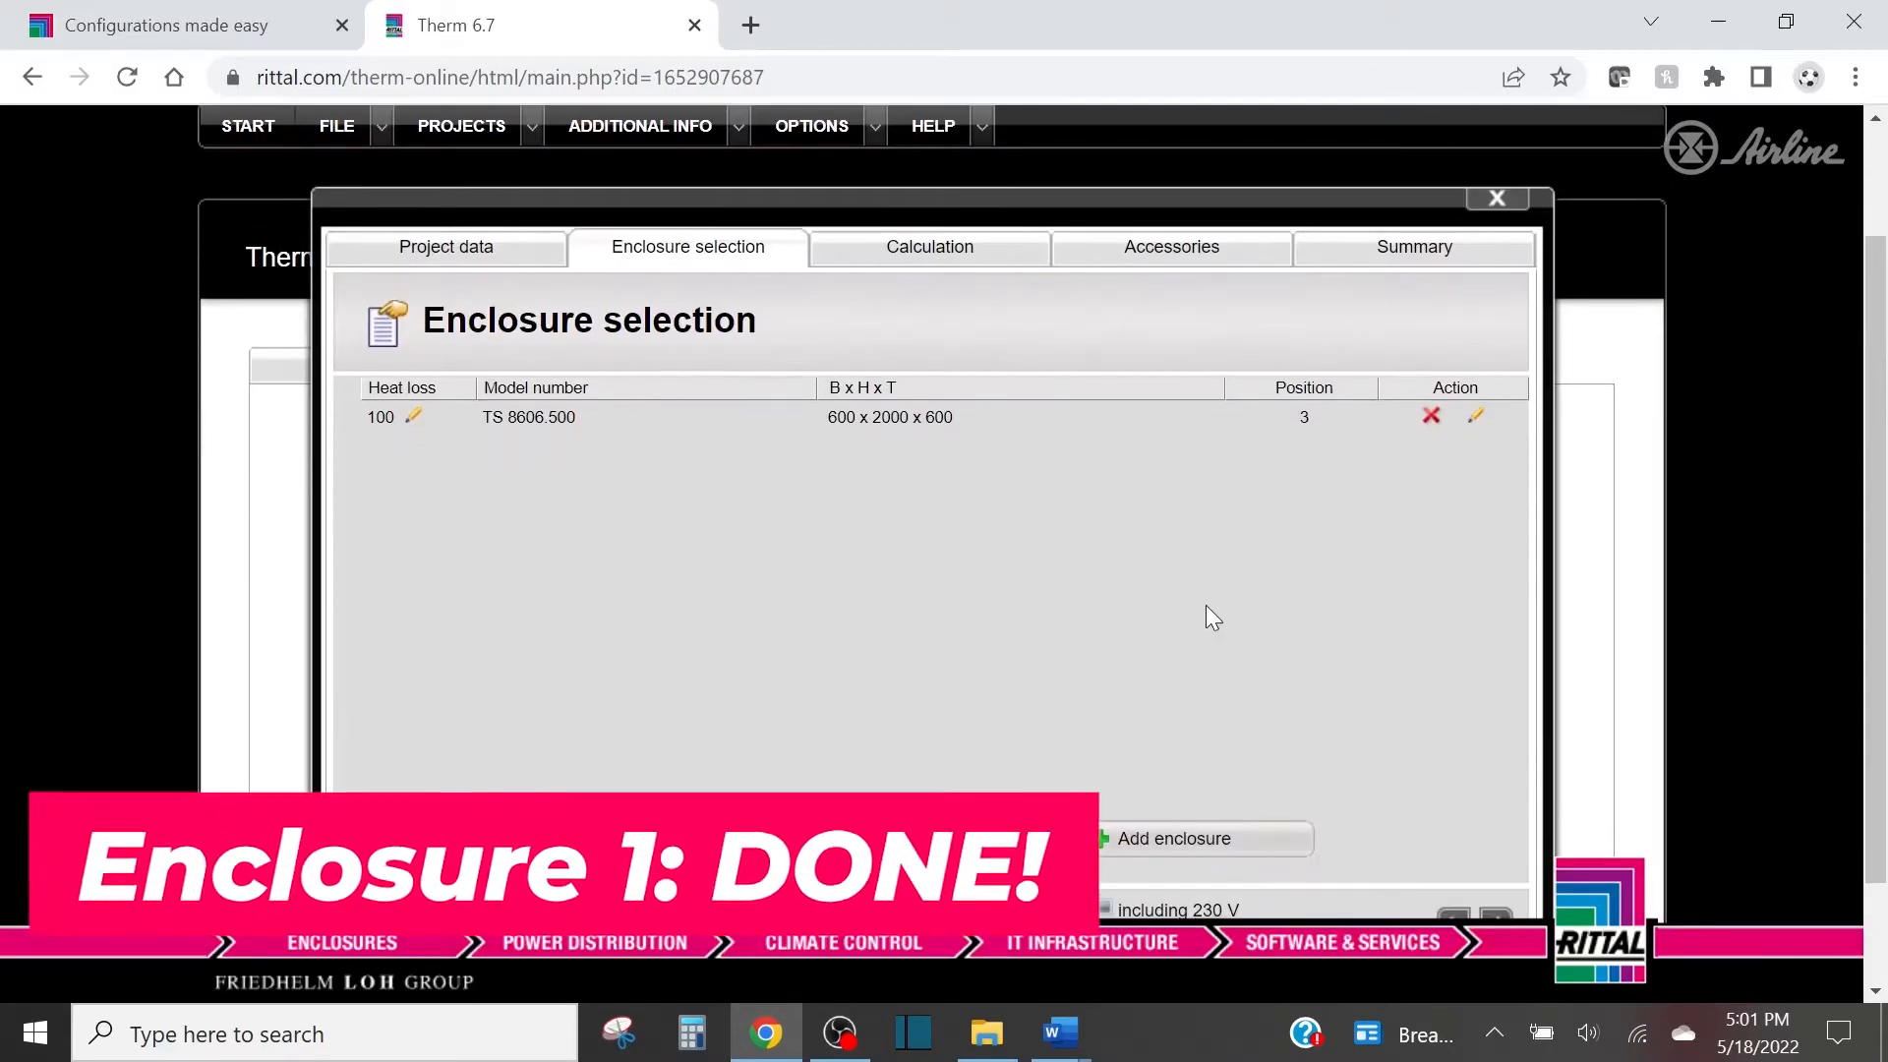
Add TS Top enclosure system enclosure TS 8806.500, 800 x 2000 x 600 mm, as a free-standing enclosure within a suite.
{"action": "scroll", "coordinate": [1199, 601], "scroll_direction": "down", "scroll_amount": 2}
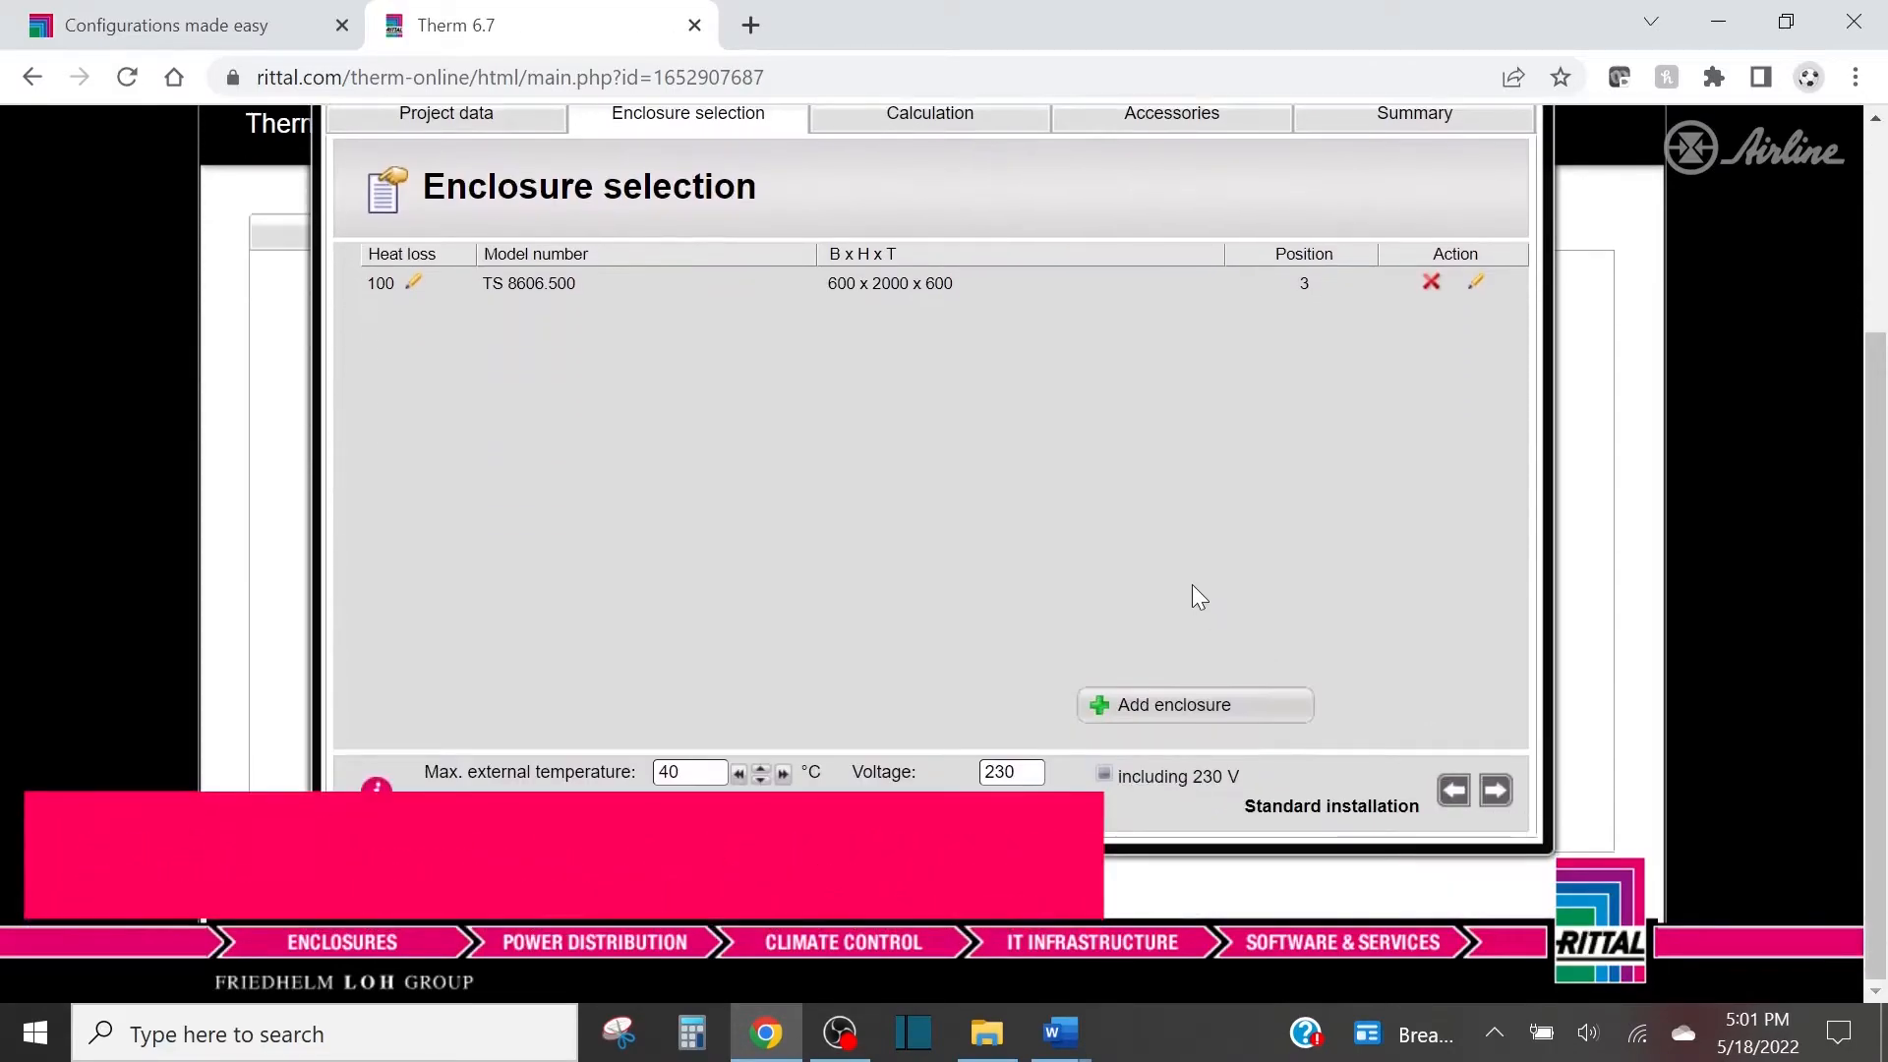
{"action": "left_click", "coordinate": [1134, 708]}
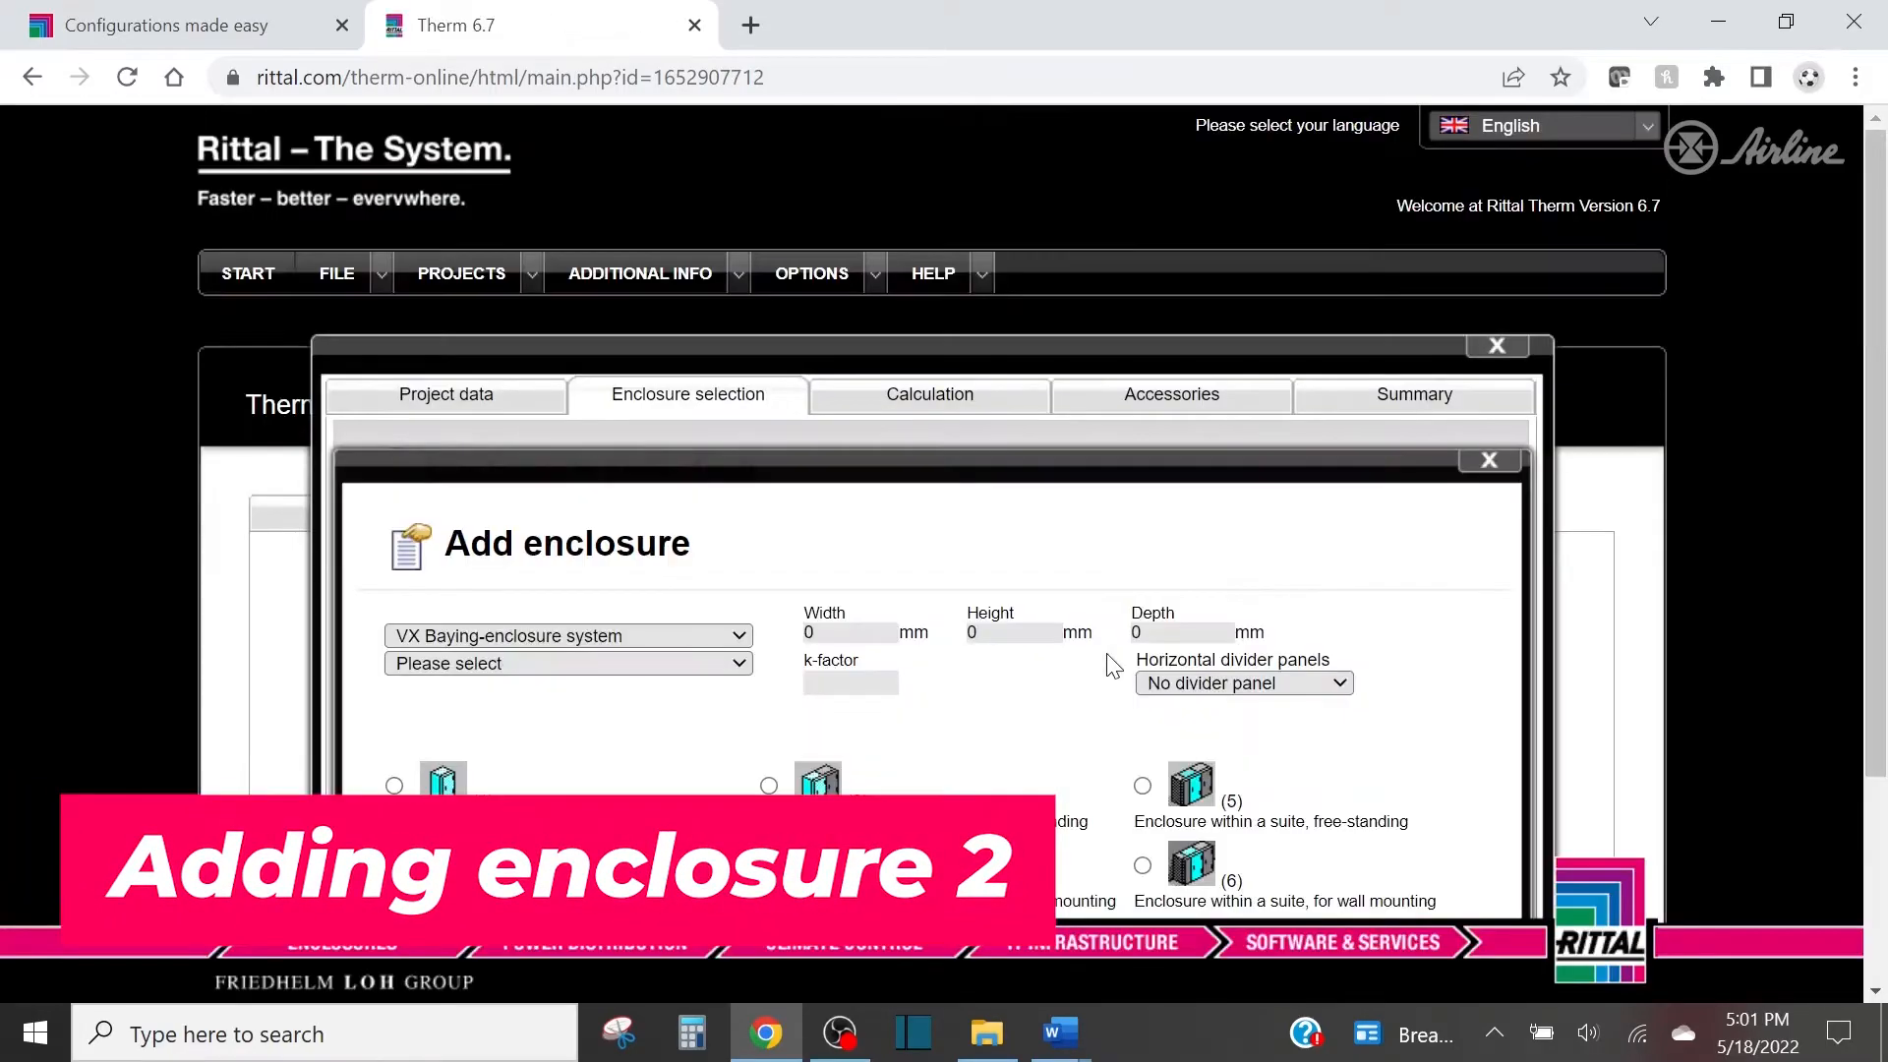
{"action": "scroll", "coordinate": [973, 580], "scroll_direction": "down", "scroll_amount": 4}
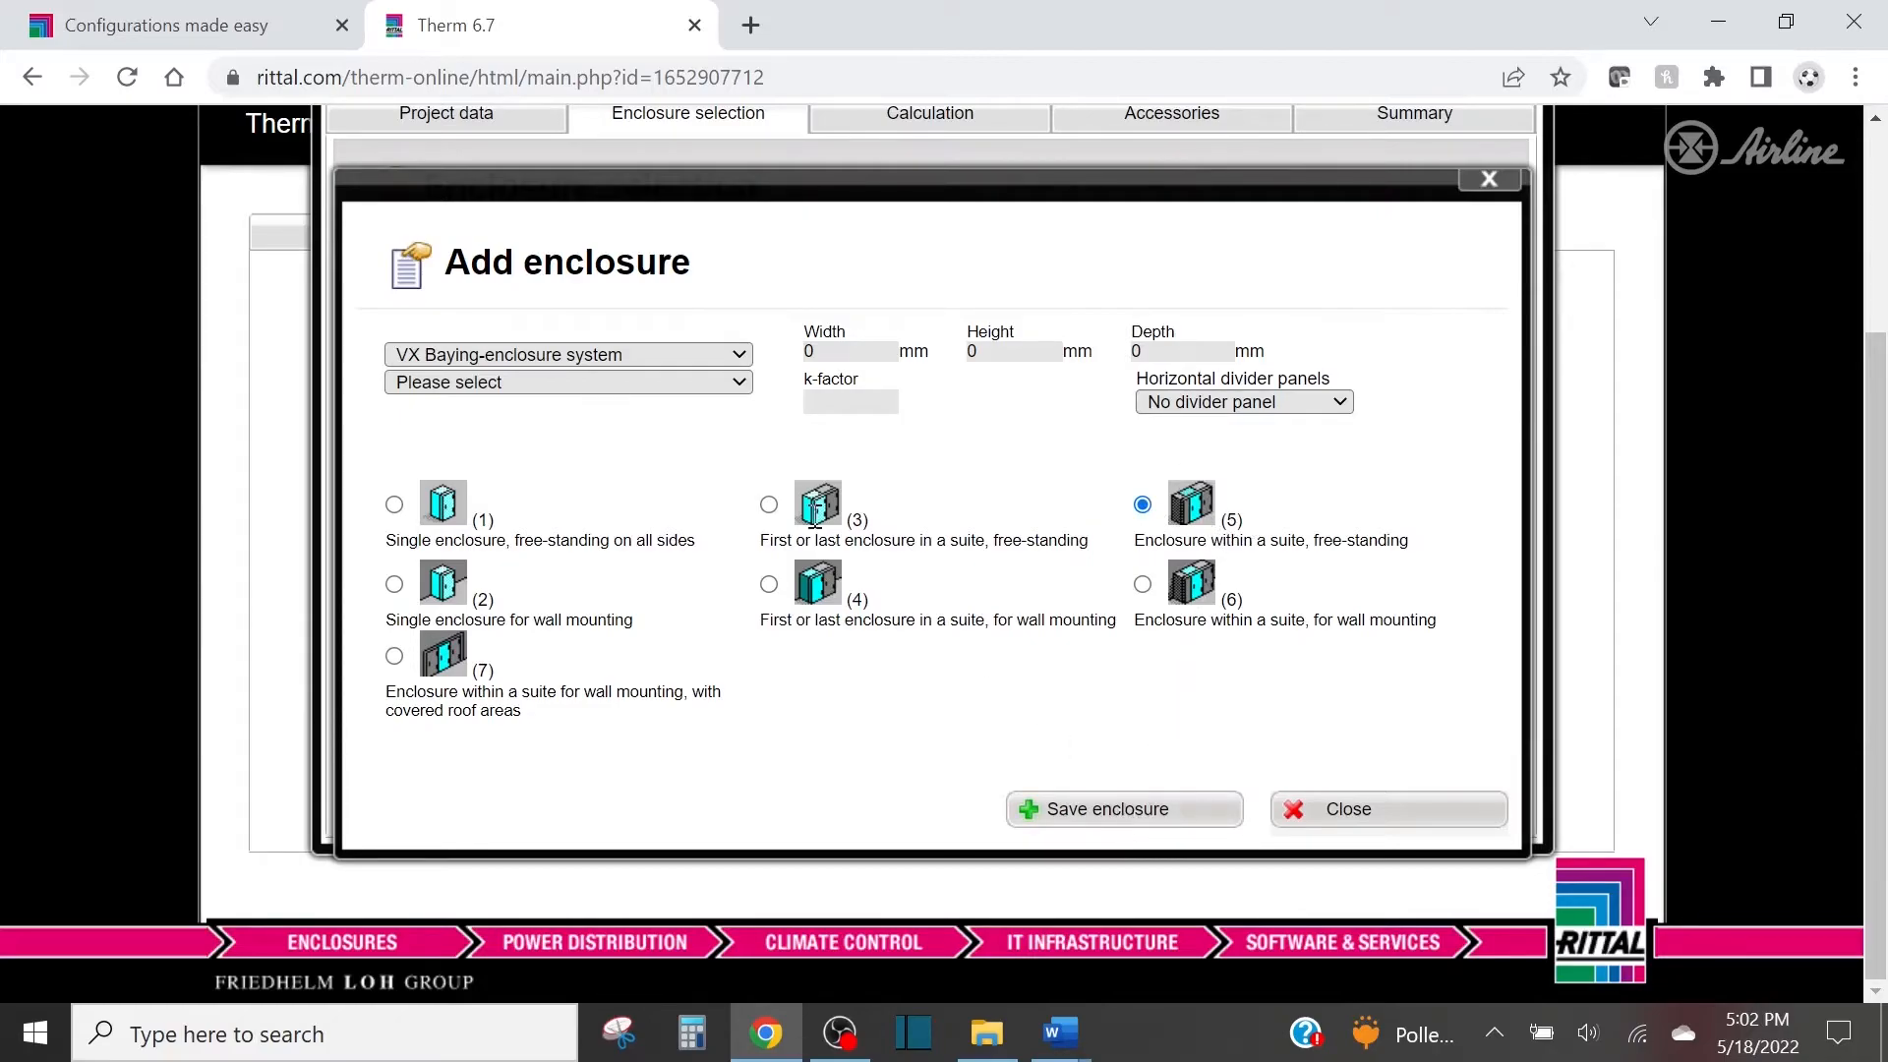
{"action": "left_click", "coordinate": [600, 354]}
{"action": "scroll", "coordinate": [570, 521], "scroll_direction": "down", "scroll_amount": 1}
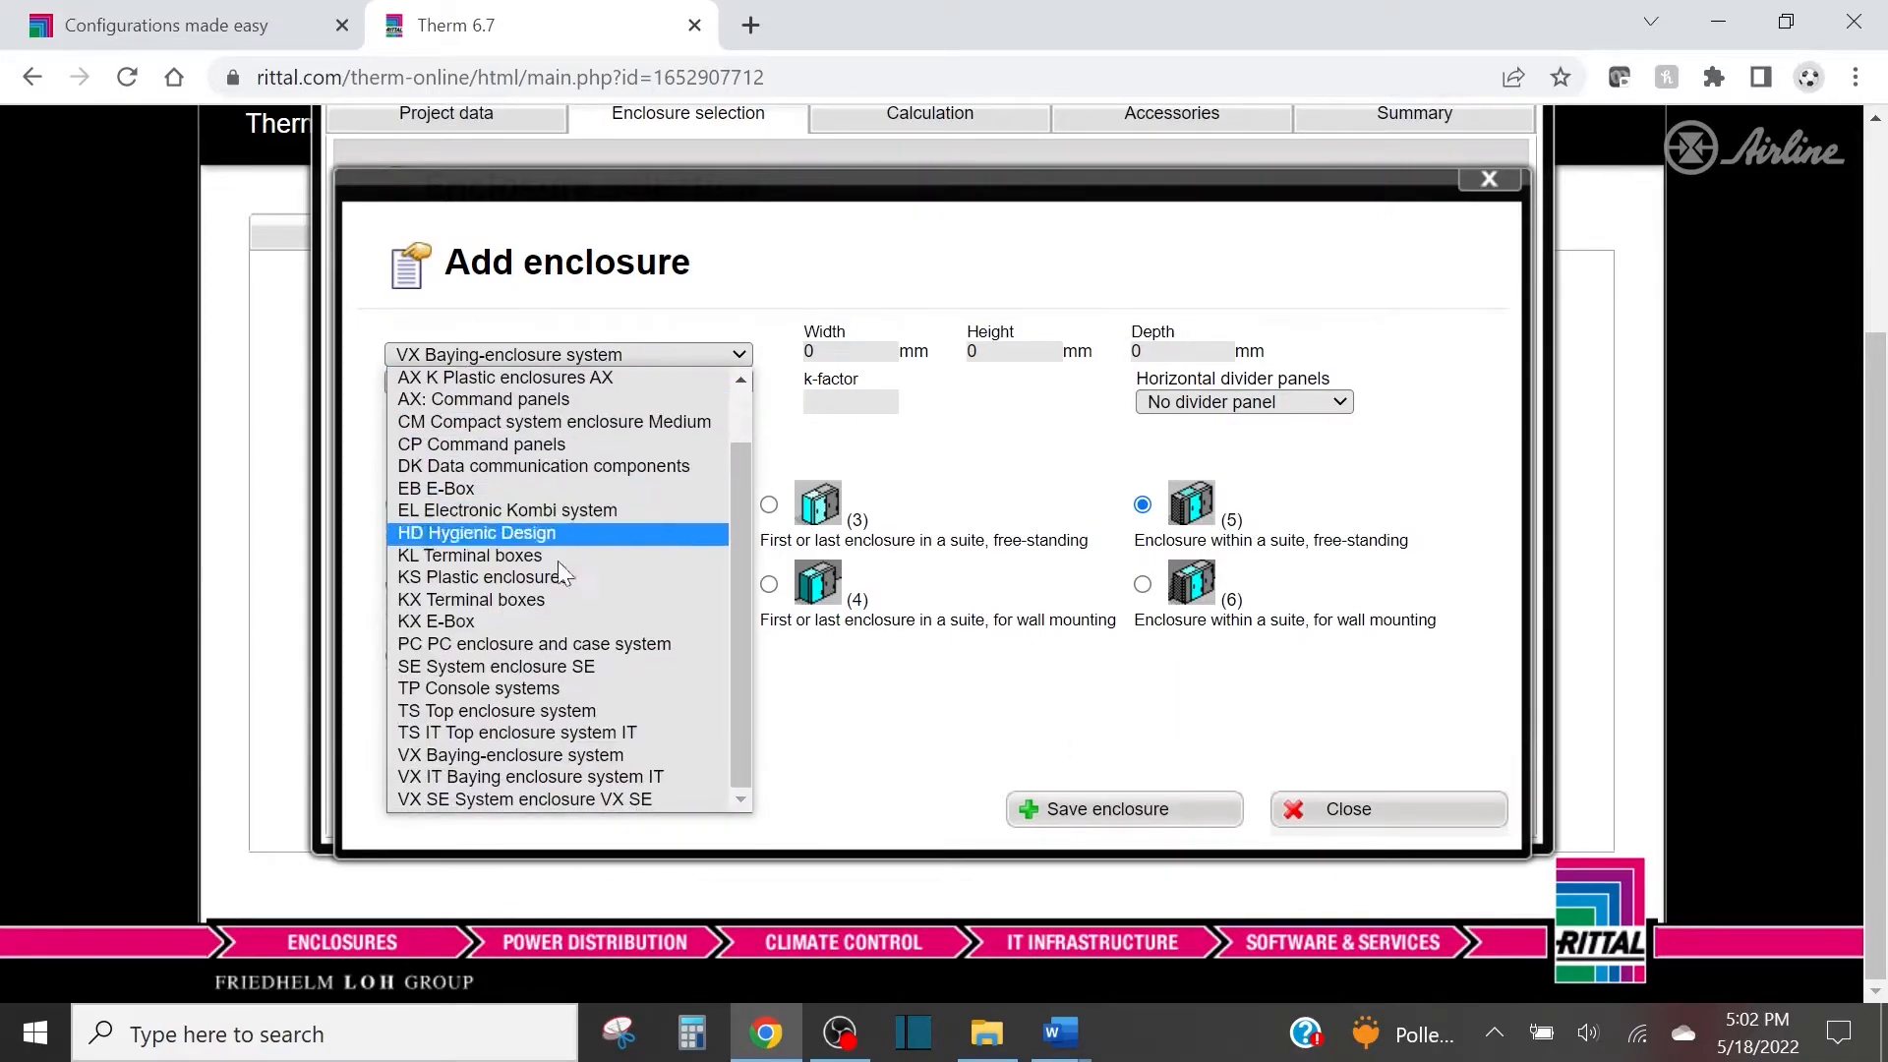
{"action": "left_click", "coordinate": [518, 711]}
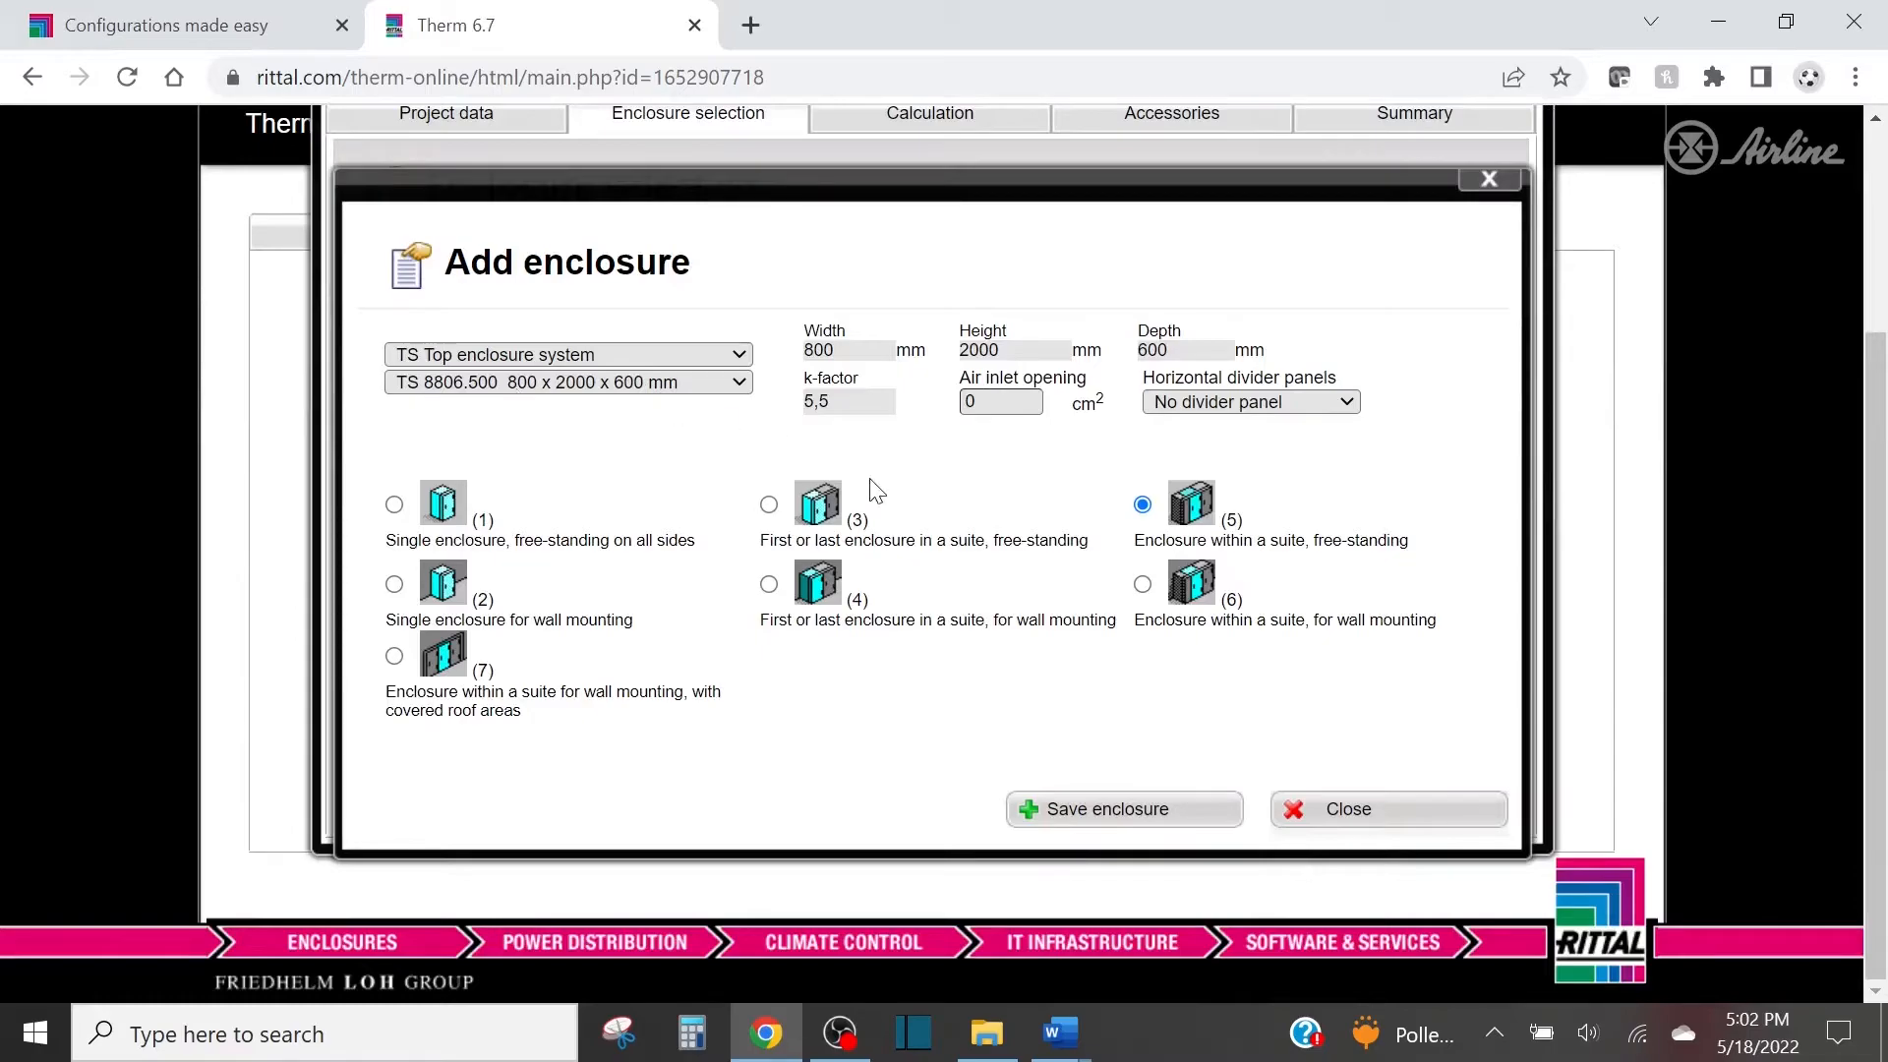
{"action": "left_click", "coordinate": [1074, 839]}
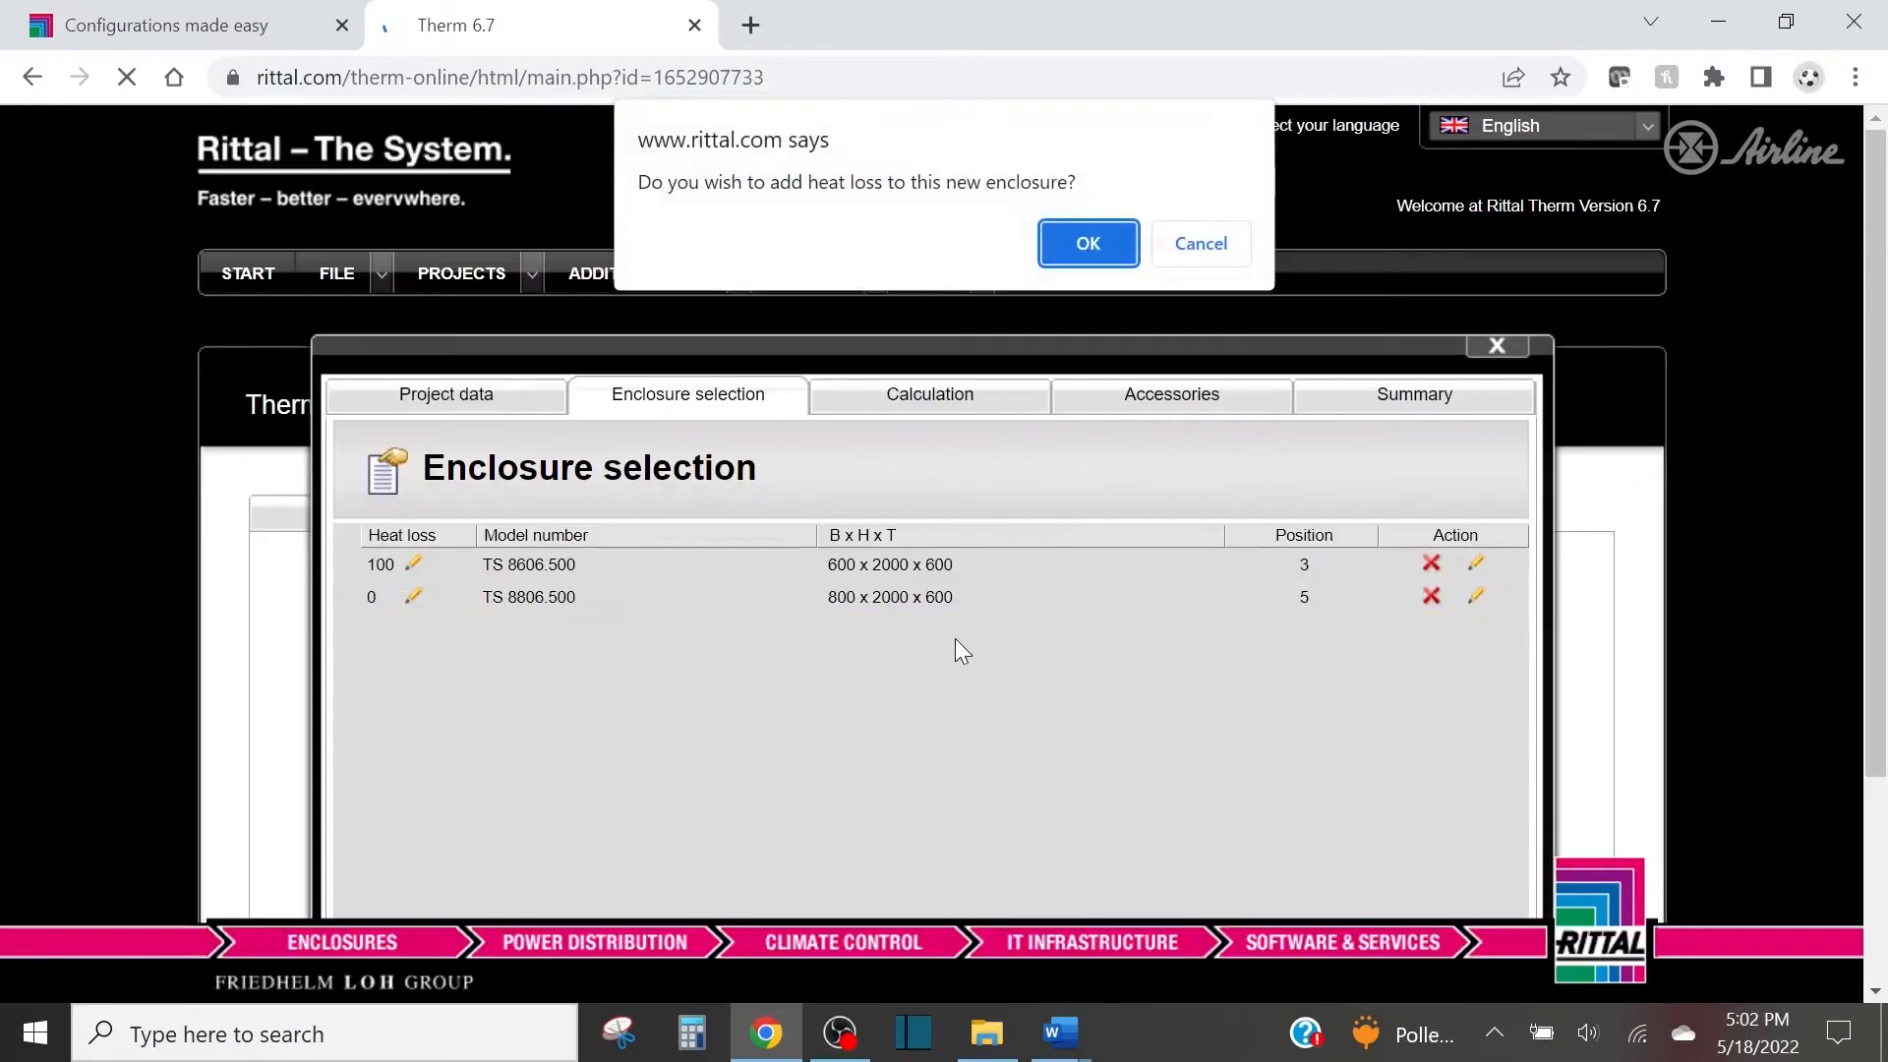
Agree to add heat loss to the new enclosure, check enclosure 2's components in the Word document, and open its device list in Therm.
{"action": "left_click", "coordinate": [1113, 238]}
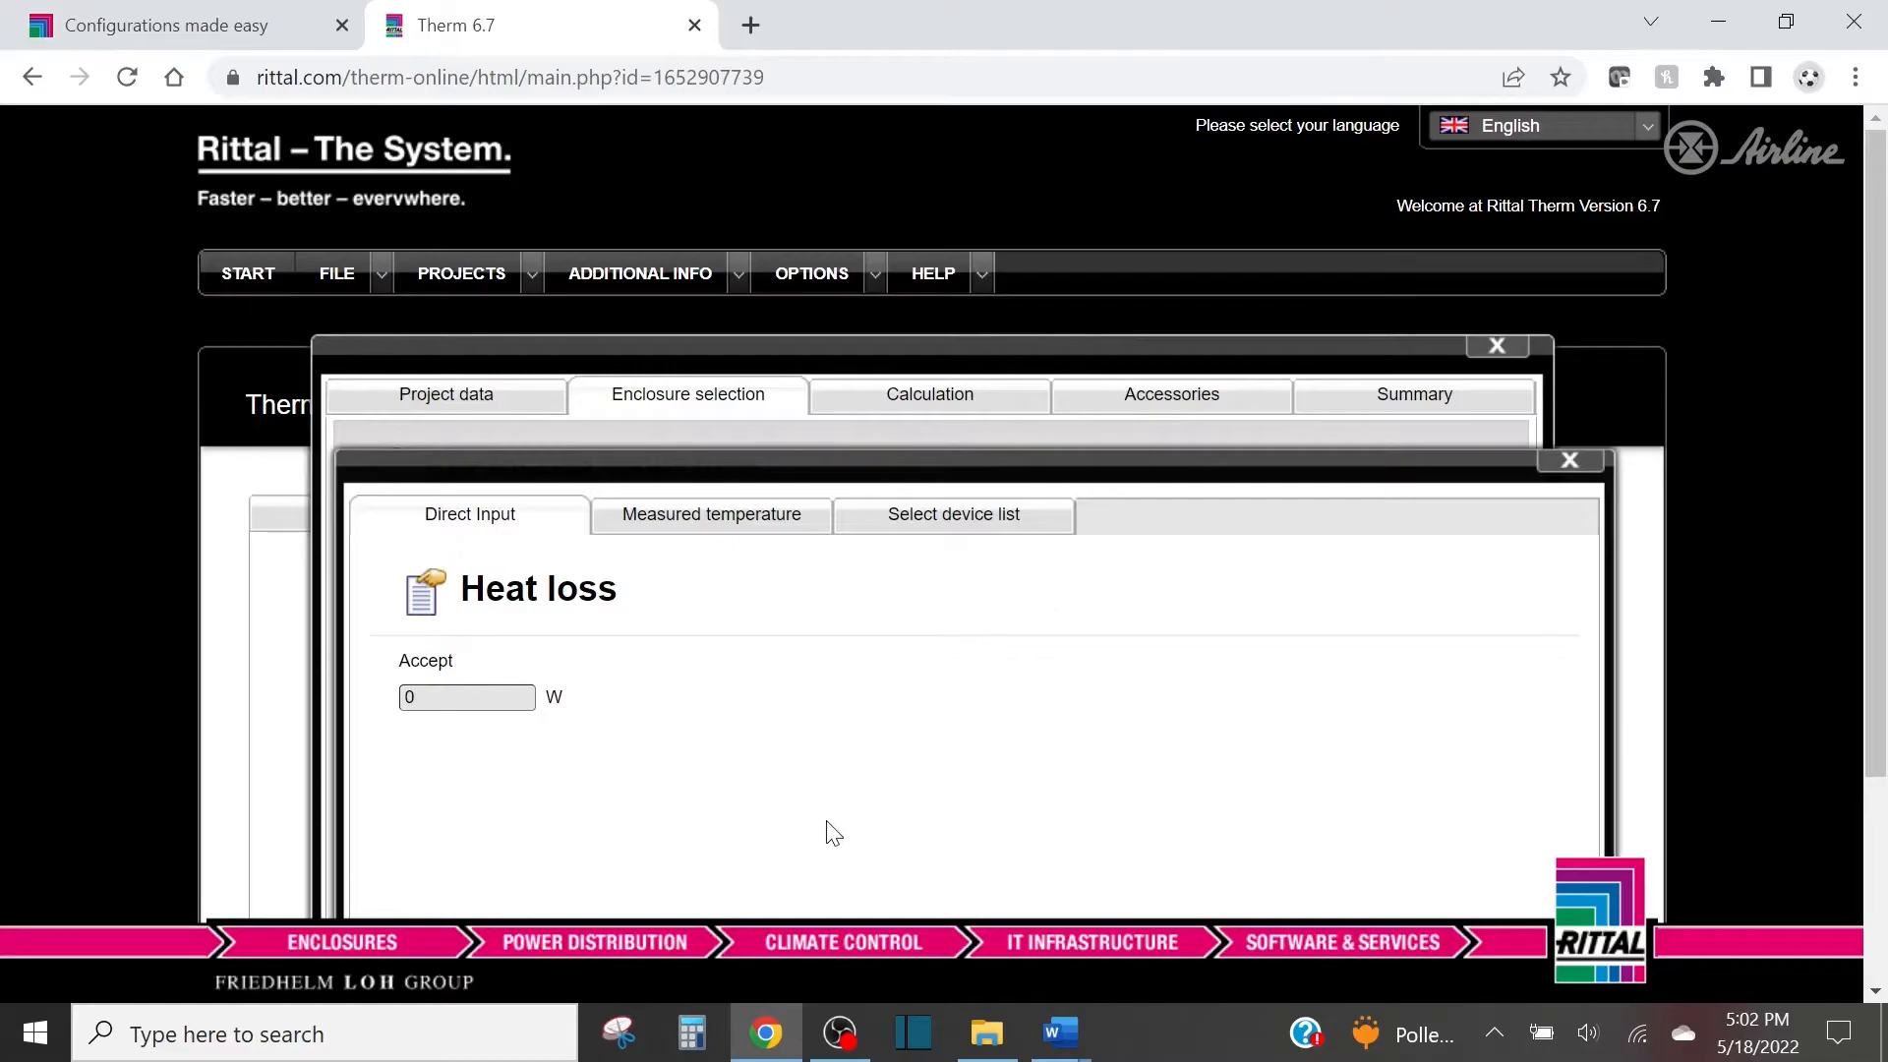
{"action": "mouse_move", "coordinate": [1060, 1033]}
{"action": "left_click", "coordinate": [1166, 972]}
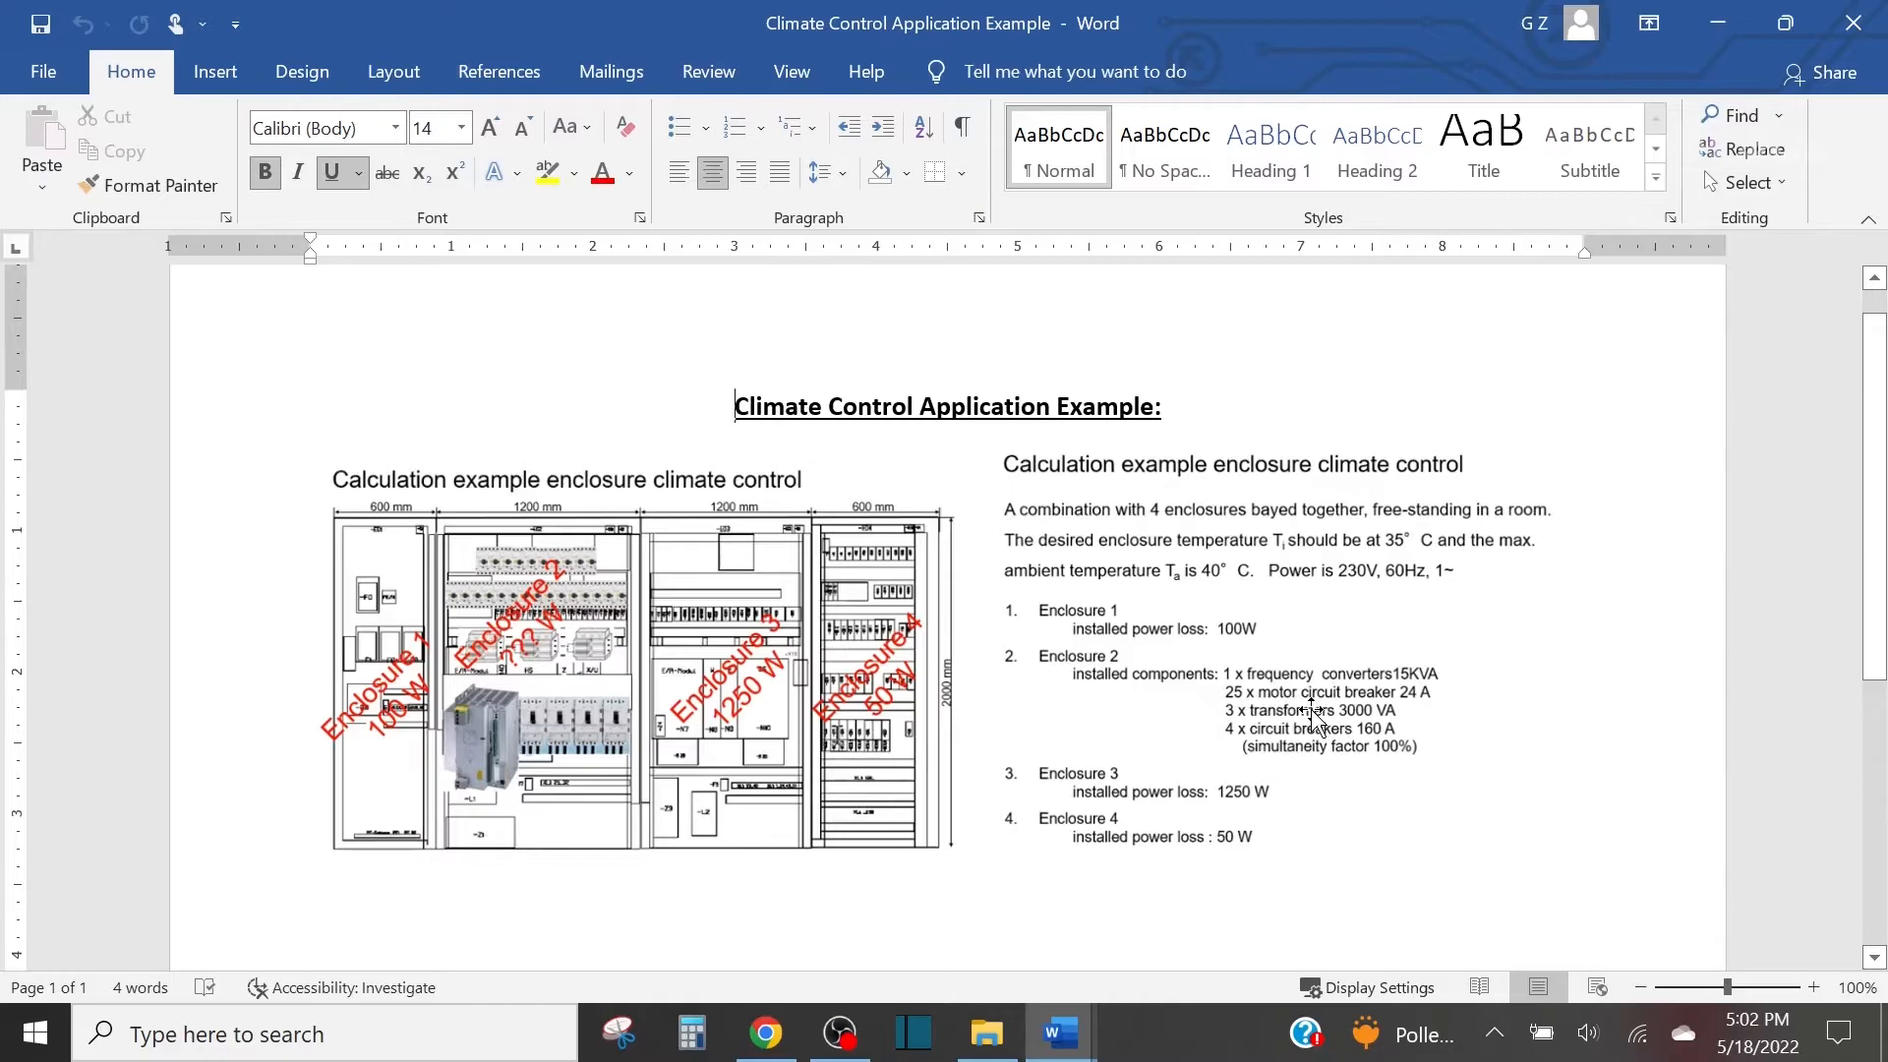
{"action": "left_click", "coordinate": [779, 1047]}
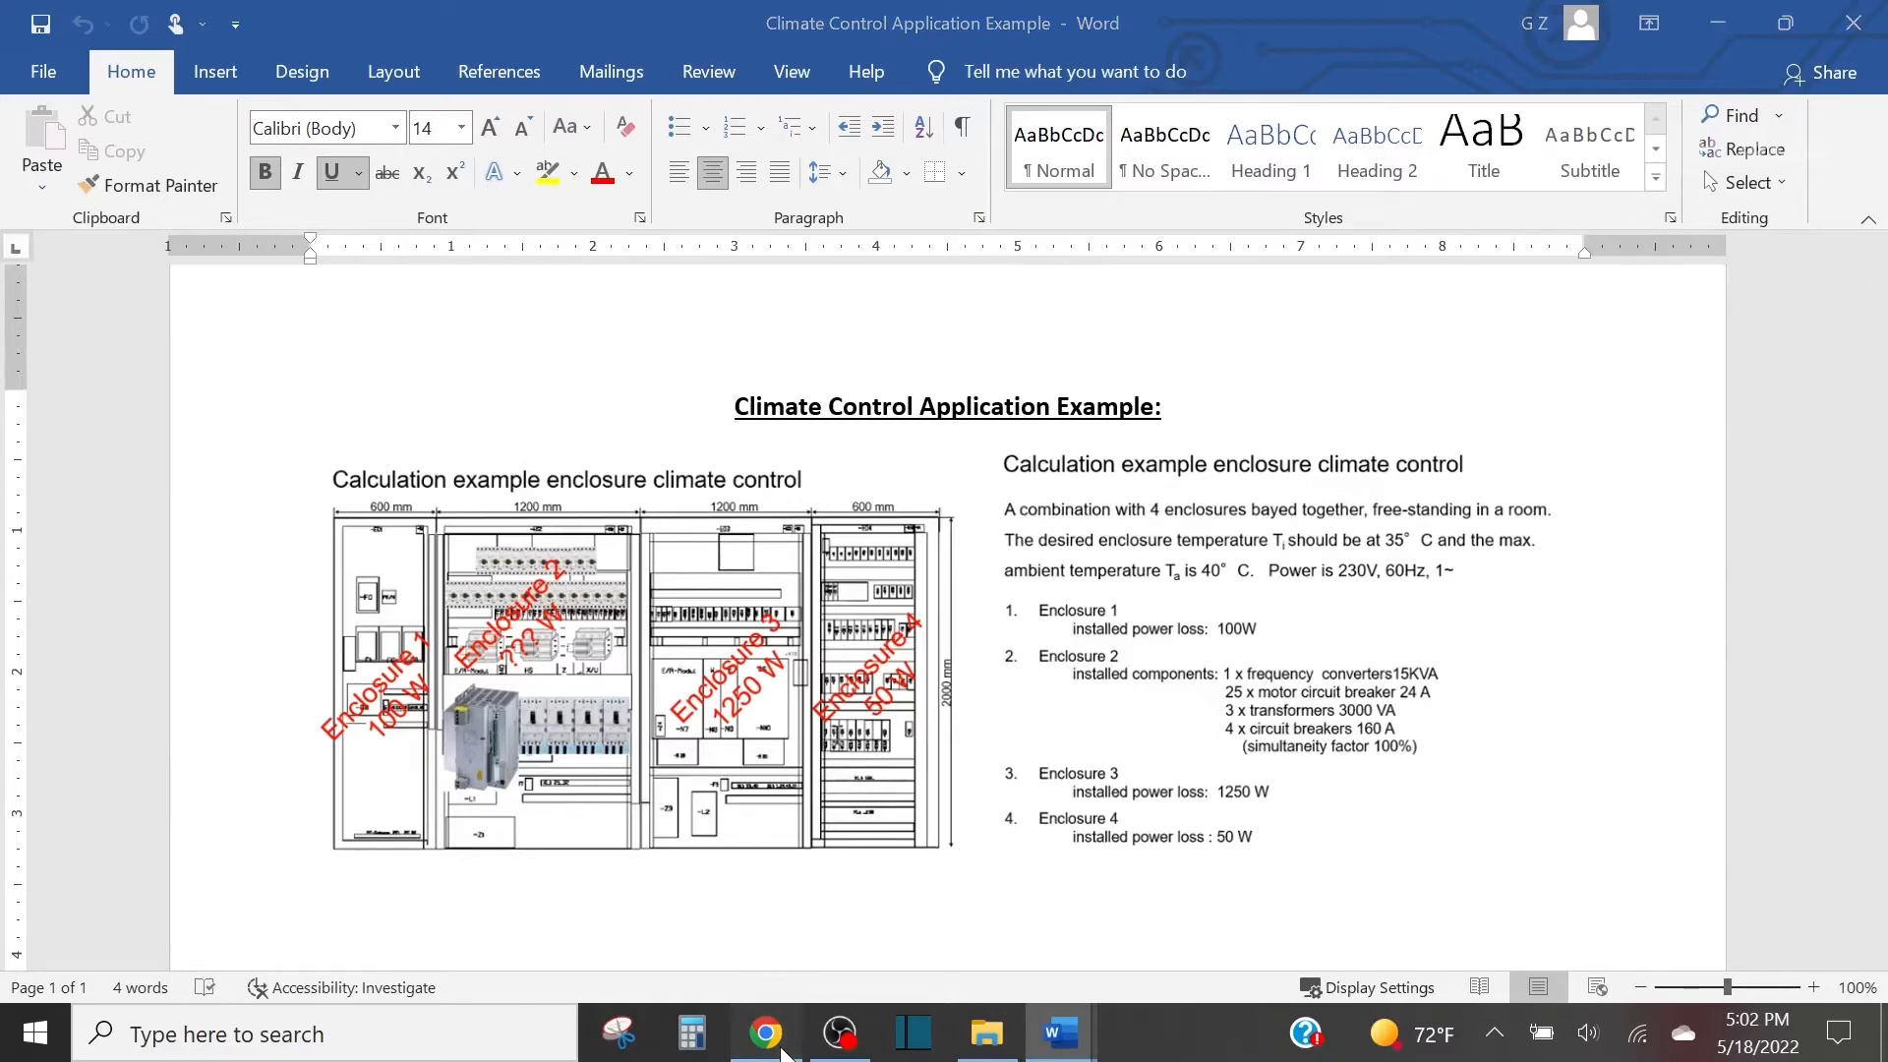
{"action": "scroll", "coordinate": [847, 712], "scroll_direction": "down", "scroll_amount": 2}
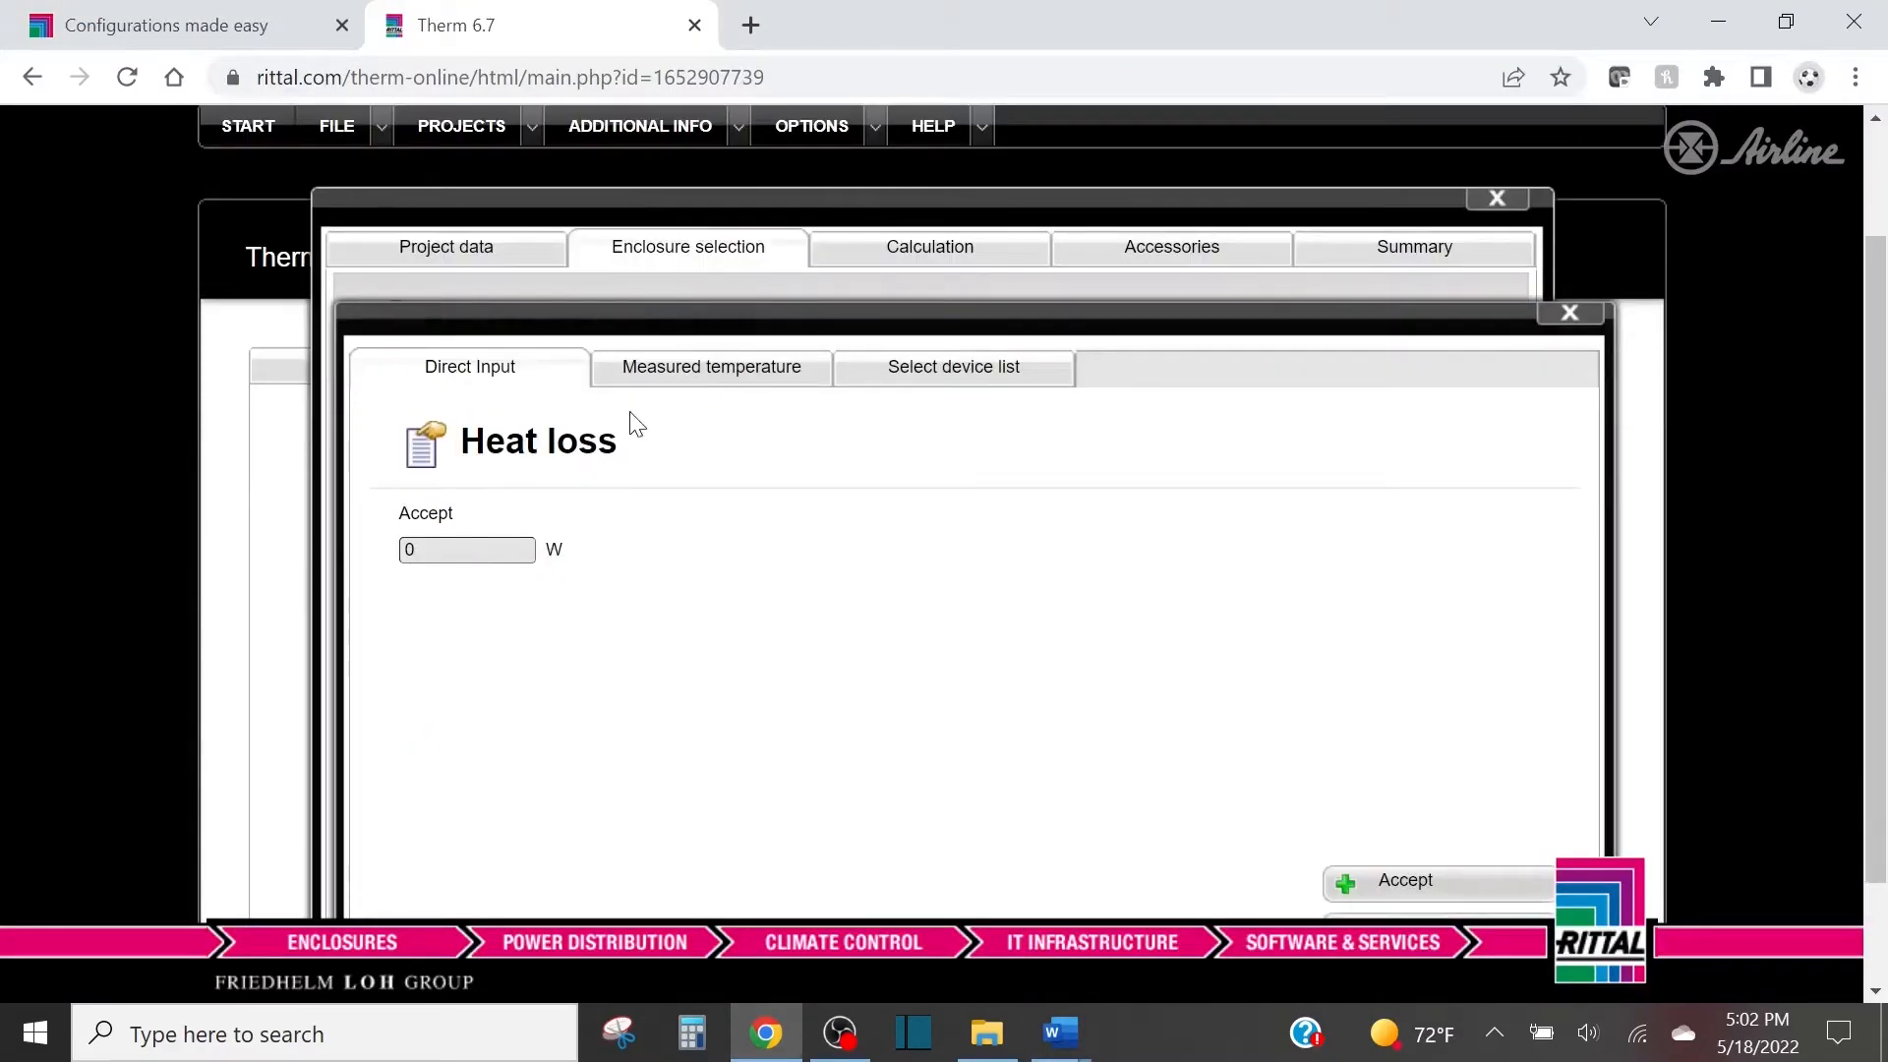
{"action": "left_click", "coordinate": [962, 389]}
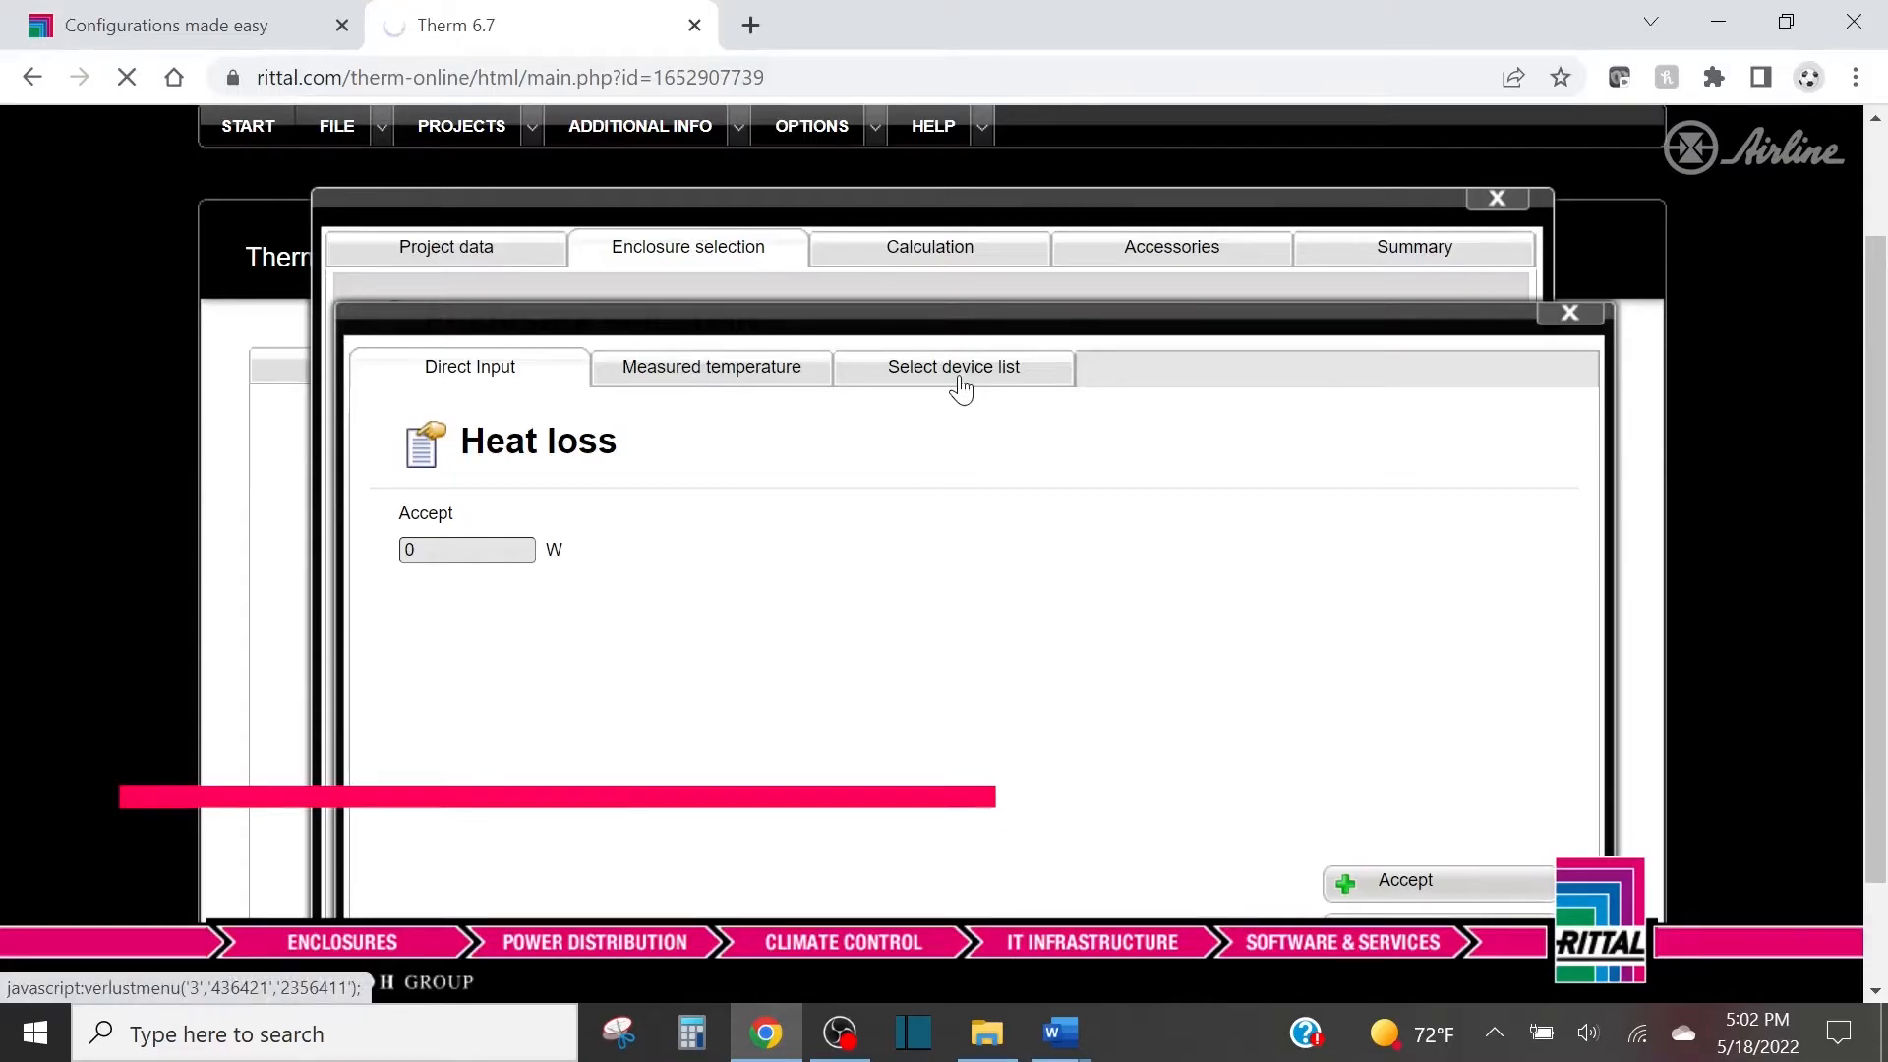
{"action": "scroll", "coordinate": [945, 403], "scroll_direction": "down", "scroll_amount": 3}
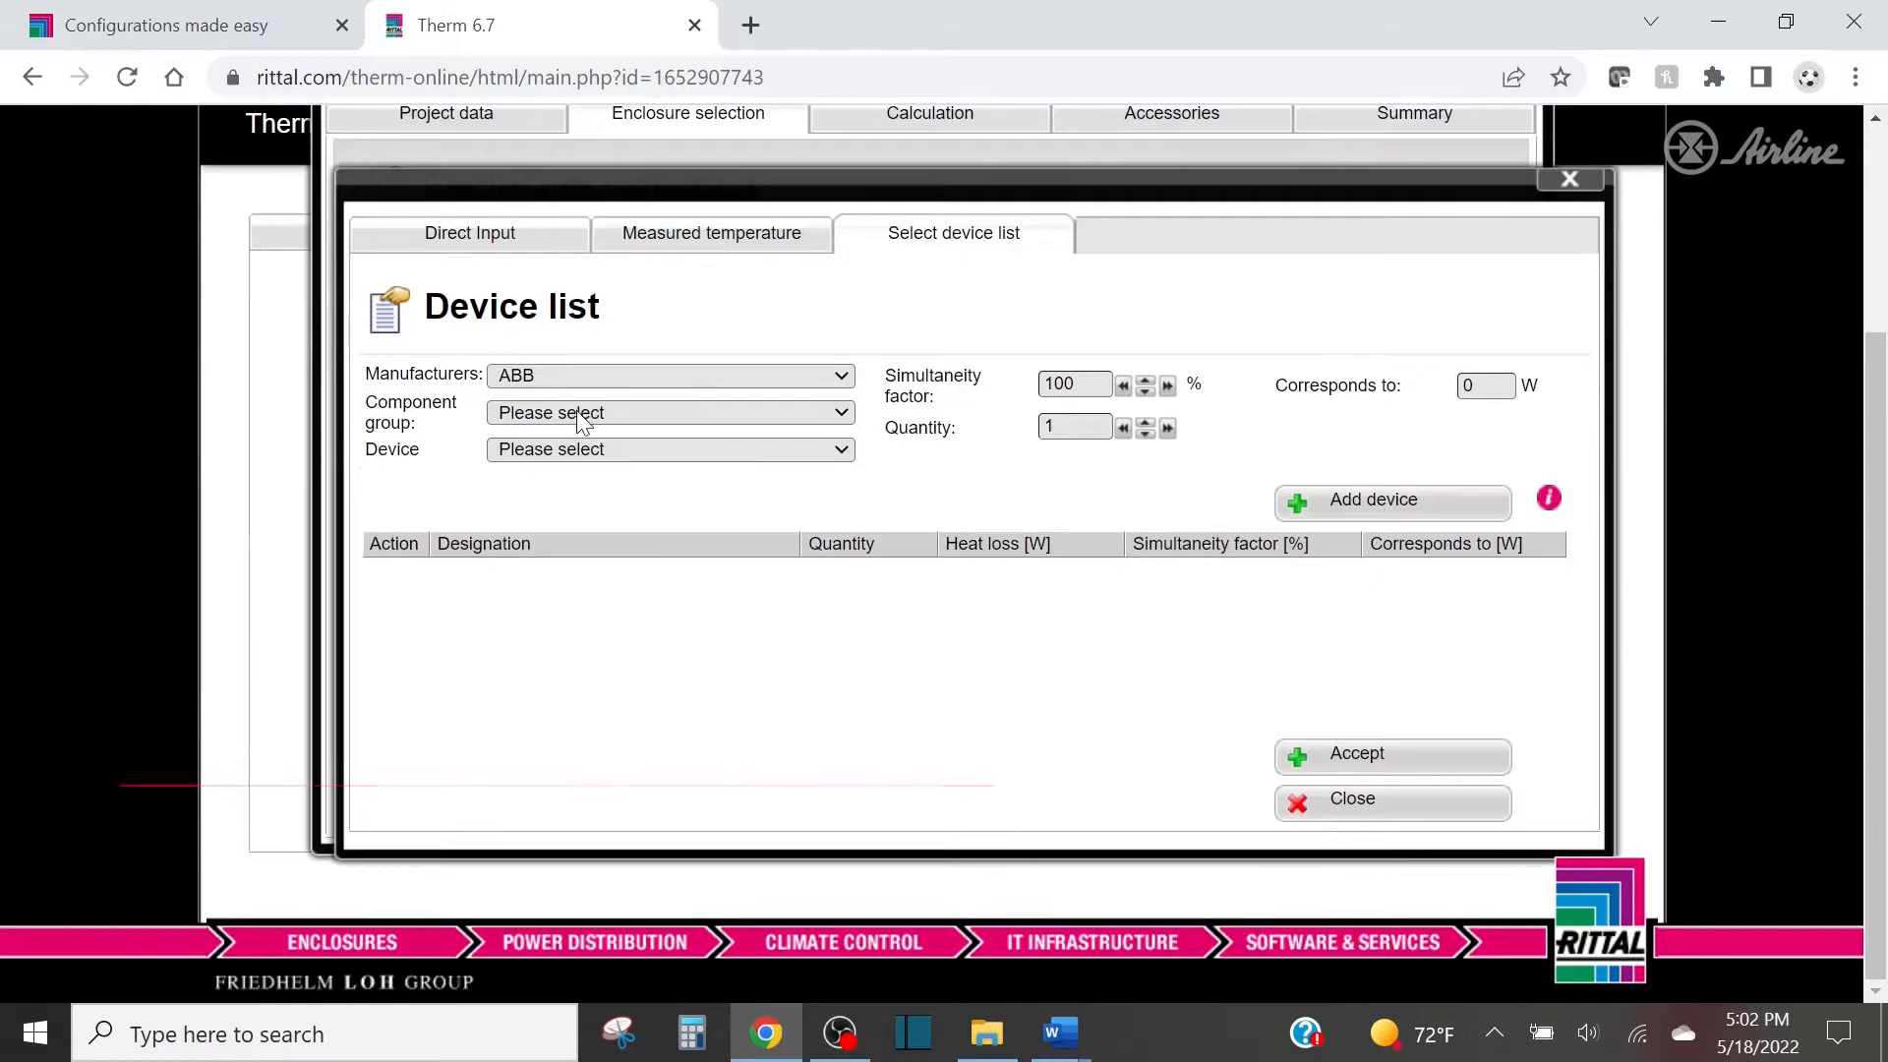
Add one Converter 15.0 kVA from General's Converters group at a 100% simultaneity factor, and accept the enclosure's device list.
{"action": "left_click", "coordinate": [582, 415]}
{"action": "left_click", "coordinate": [569, 379]}
{"action": "left_click", "coordinate": [568, 376]}
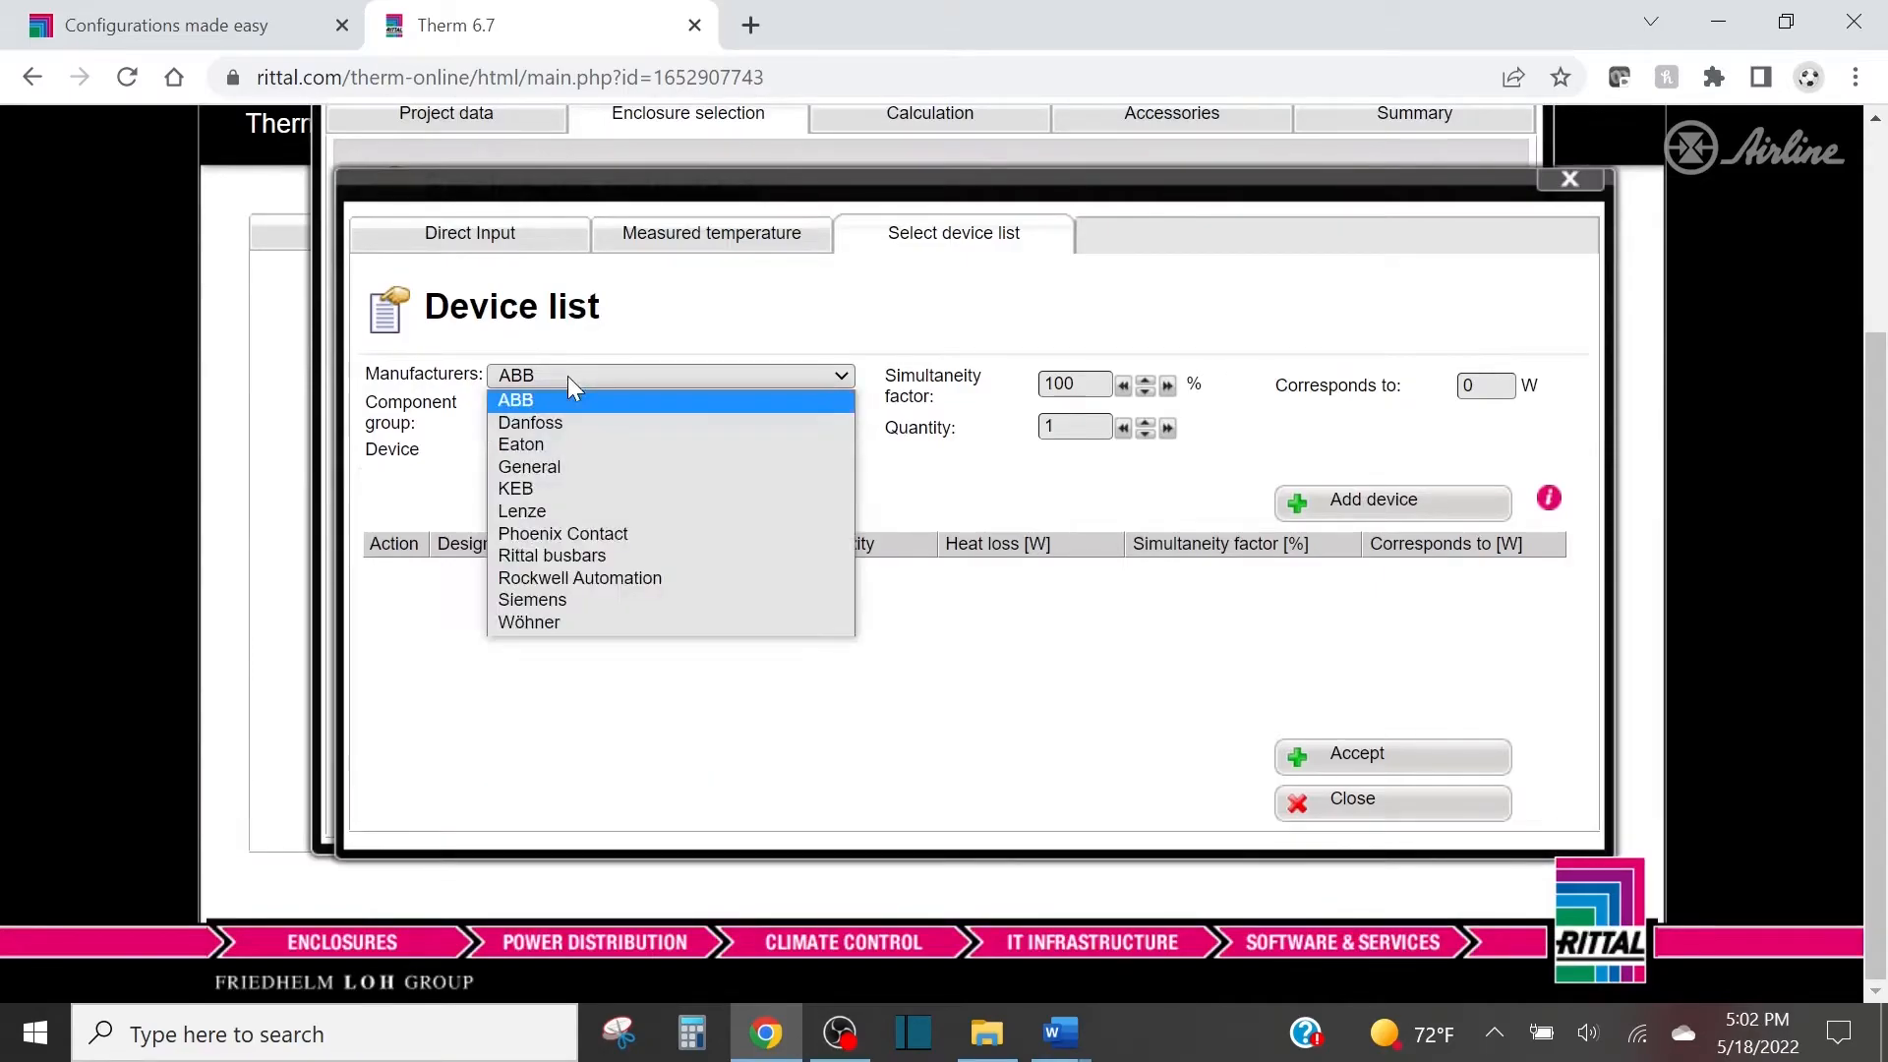
{"action": "left_click", "coordinate": [550, 468]}
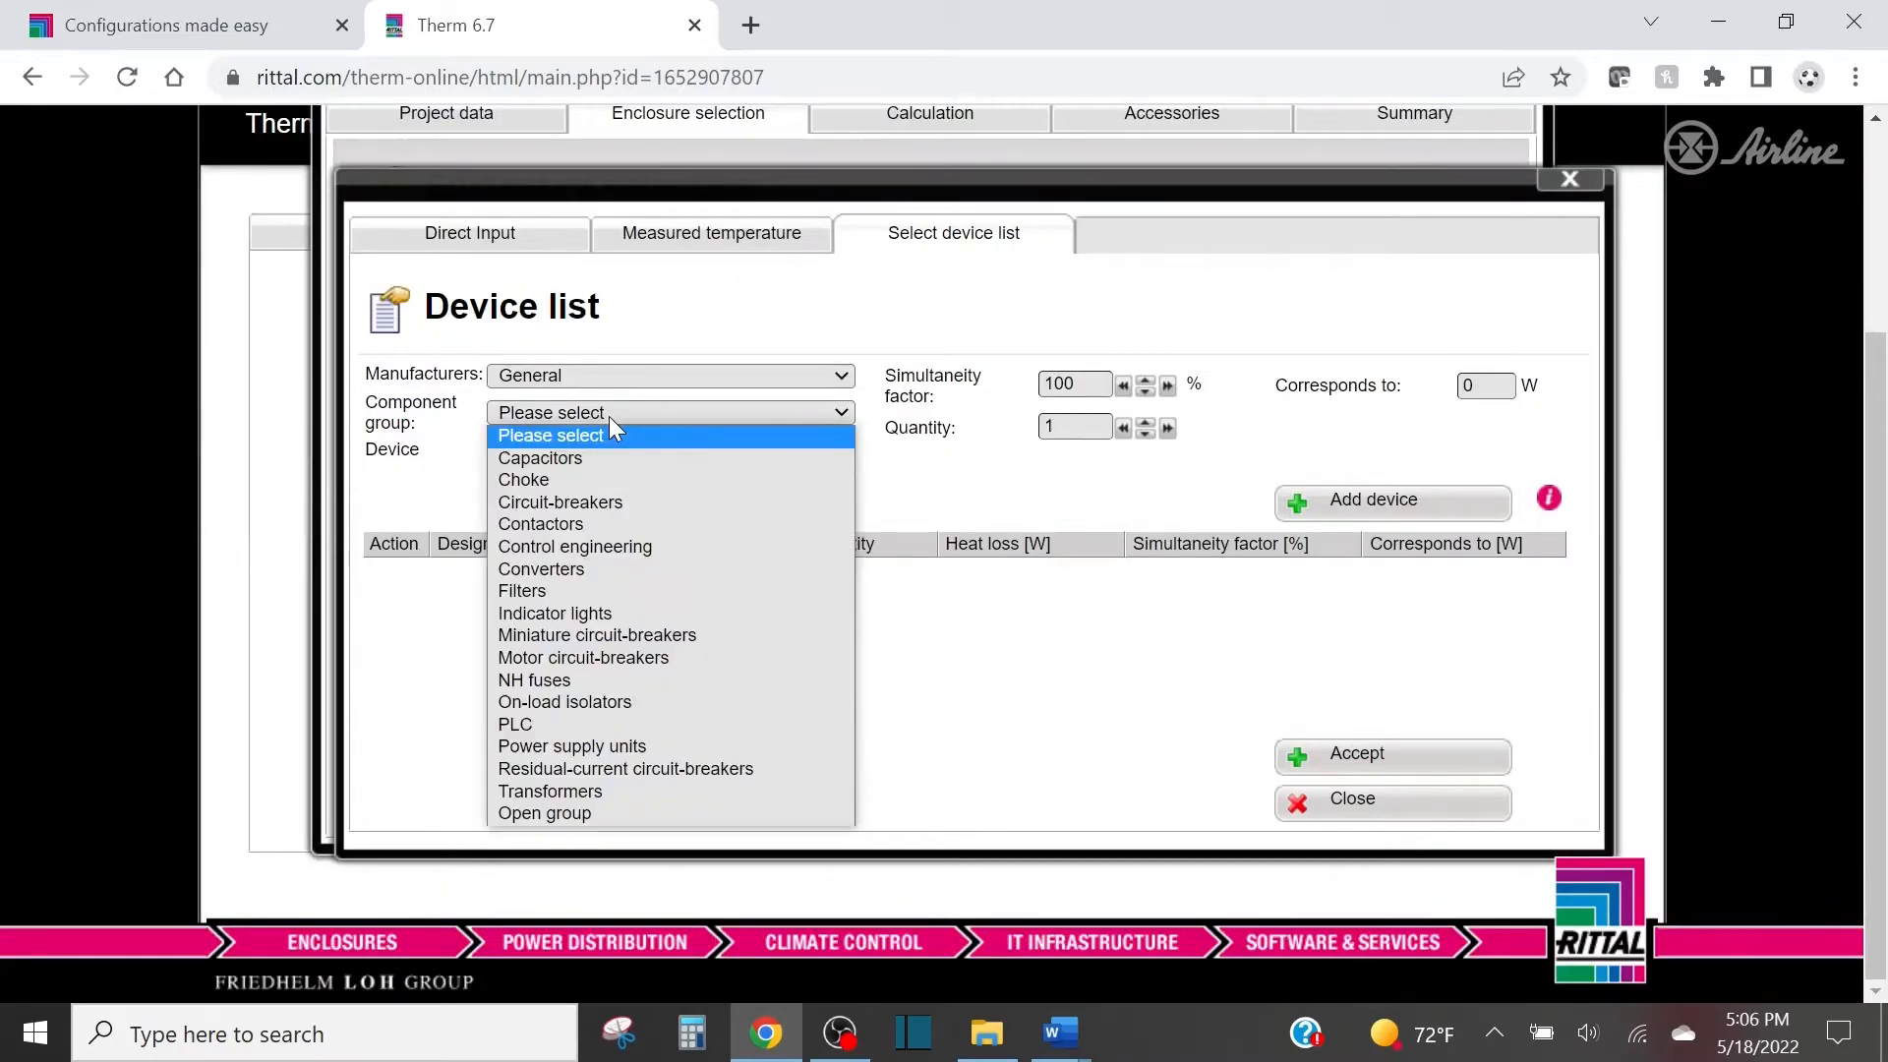
{"action": "left_click", "coordinate": [579, 569]}
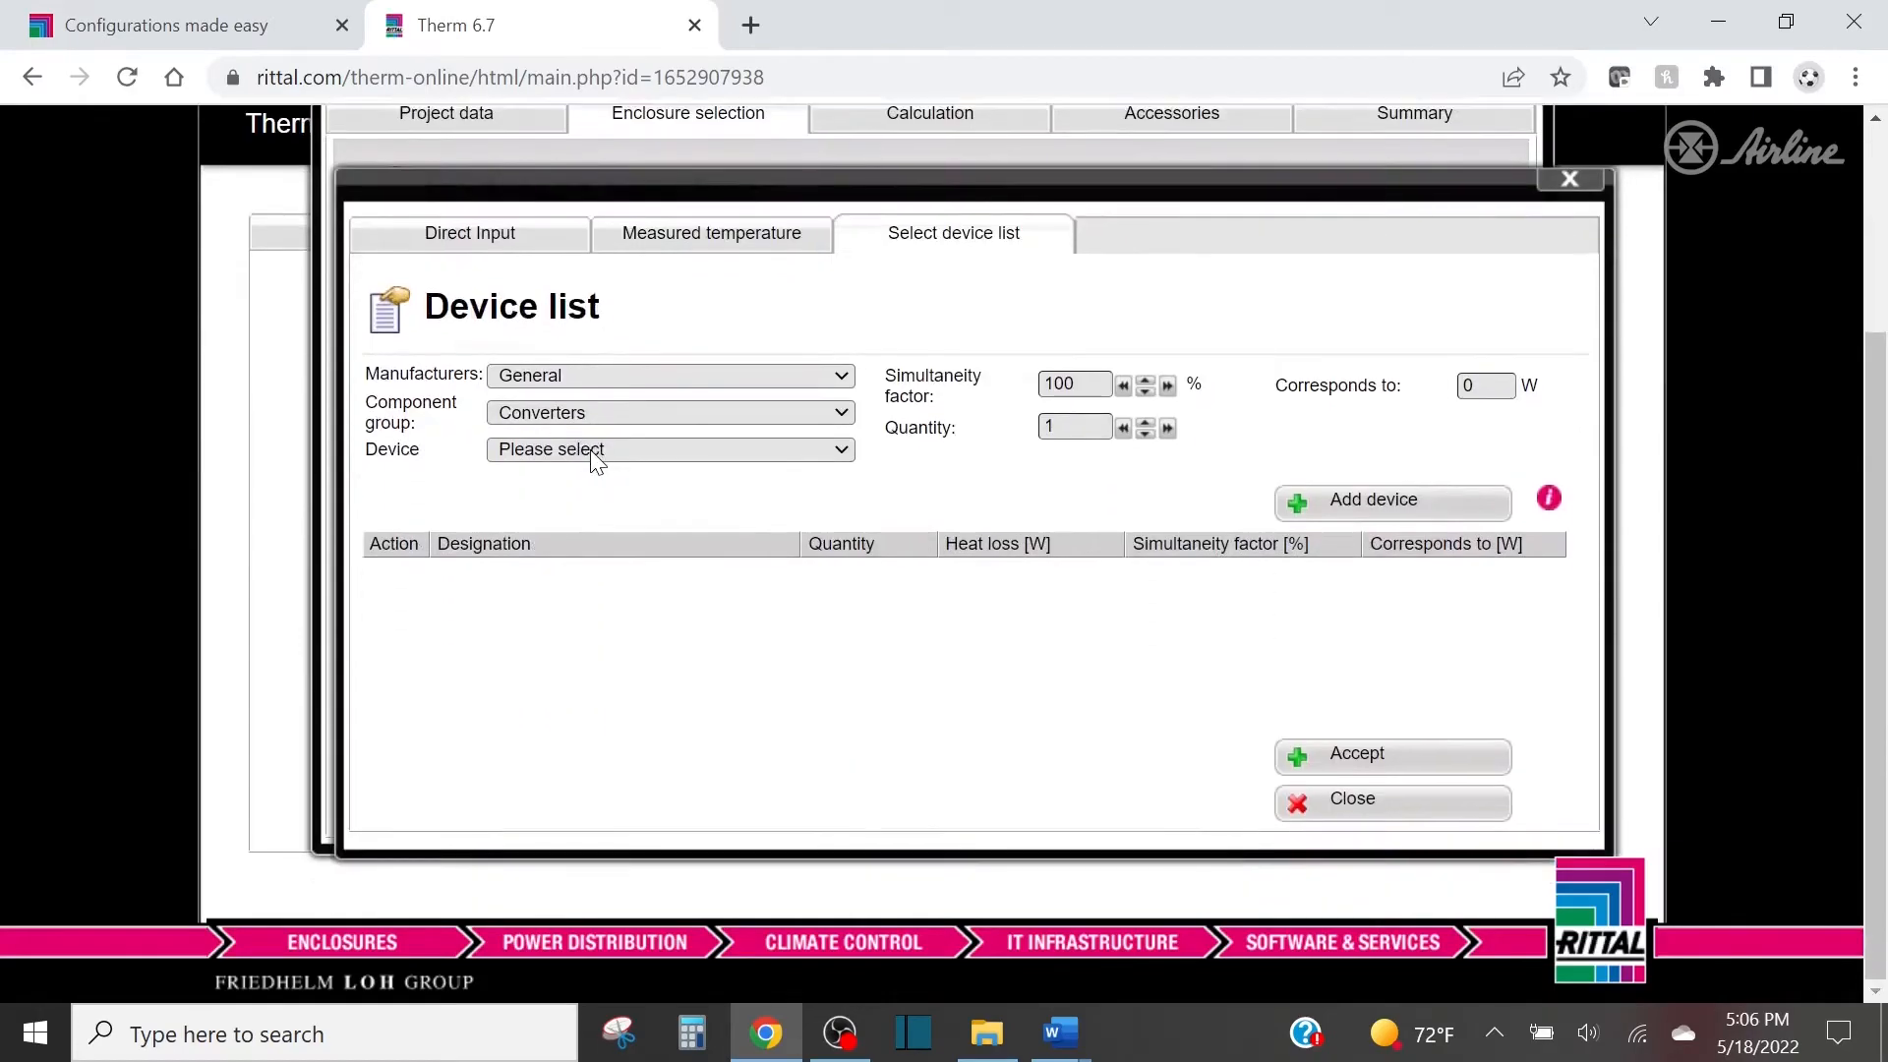
{"action": "left_click", "coordinate": [589, 450]}
{"action": "left_click", "coordinate": [590, 450]}
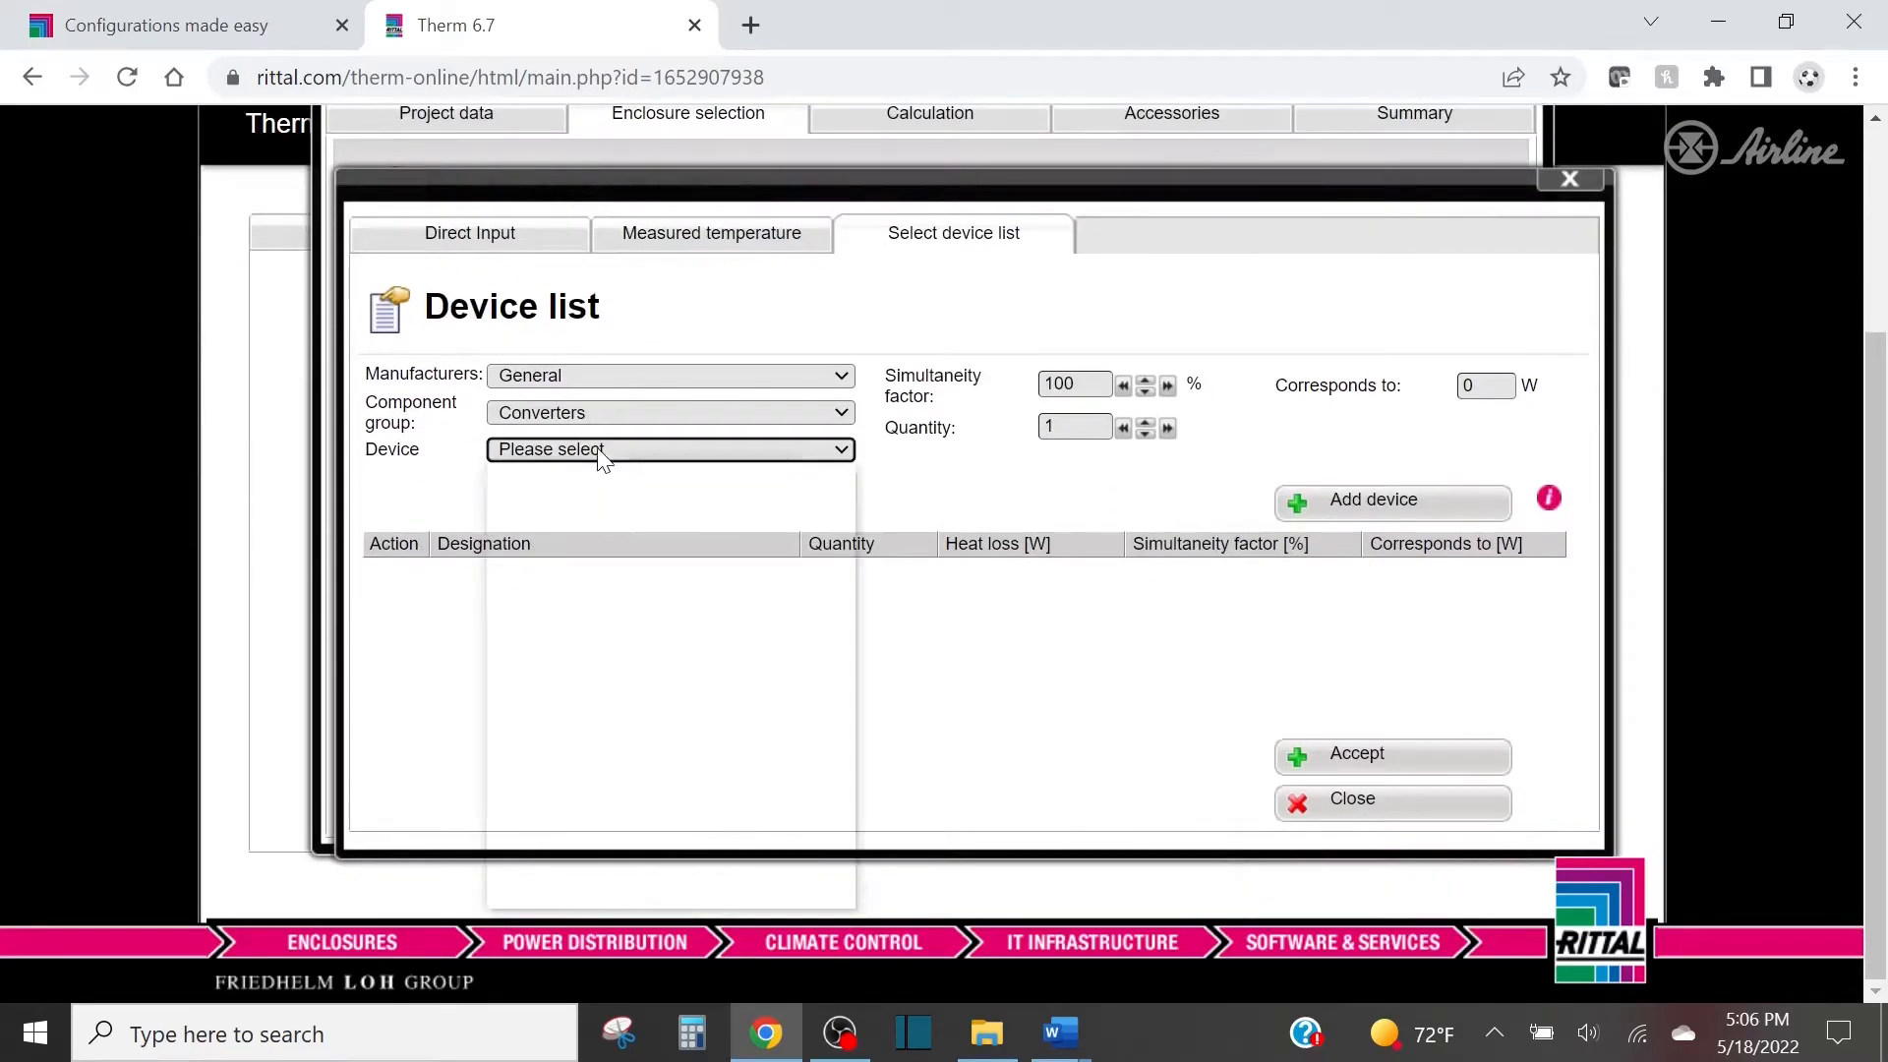
{"action": "left_click", "coordinate": [602, 455]}
{"action": "left_click", "coordinate": [625, 763]}
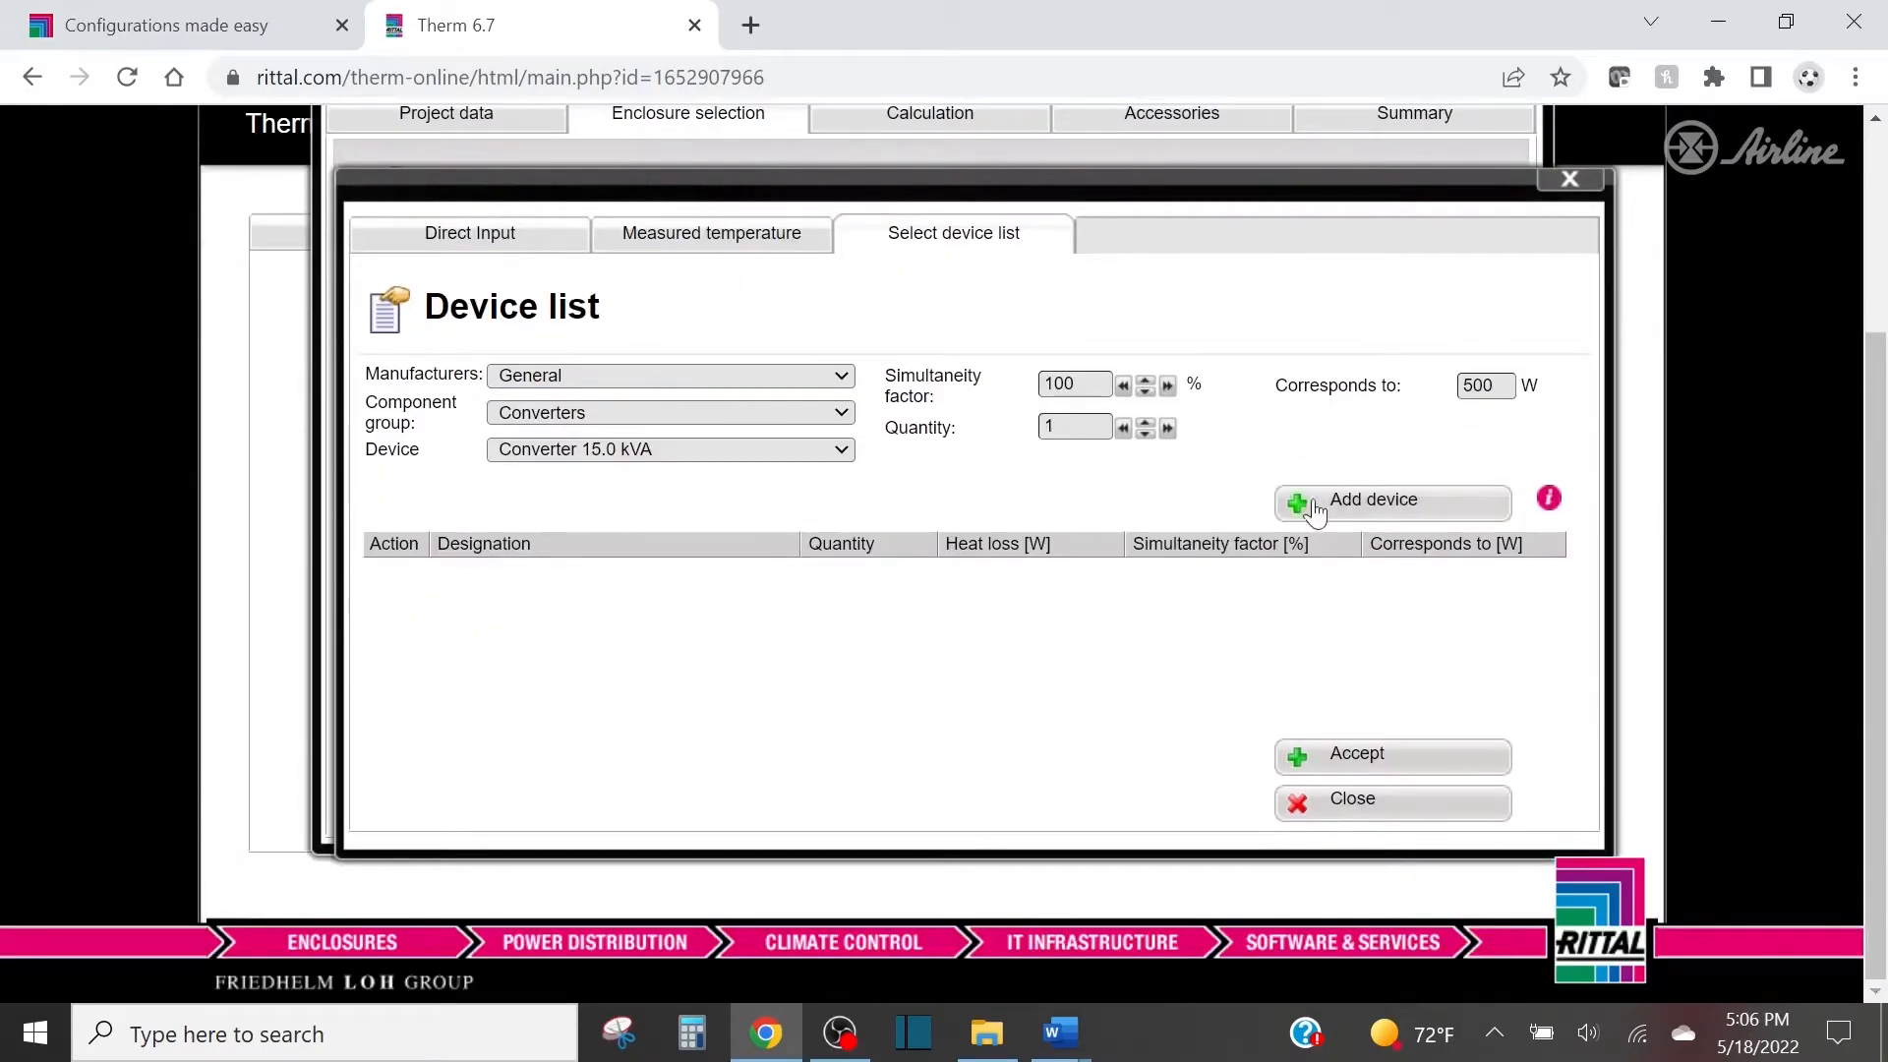
{"action": "left_click", "coordinate": [1317, 507]}
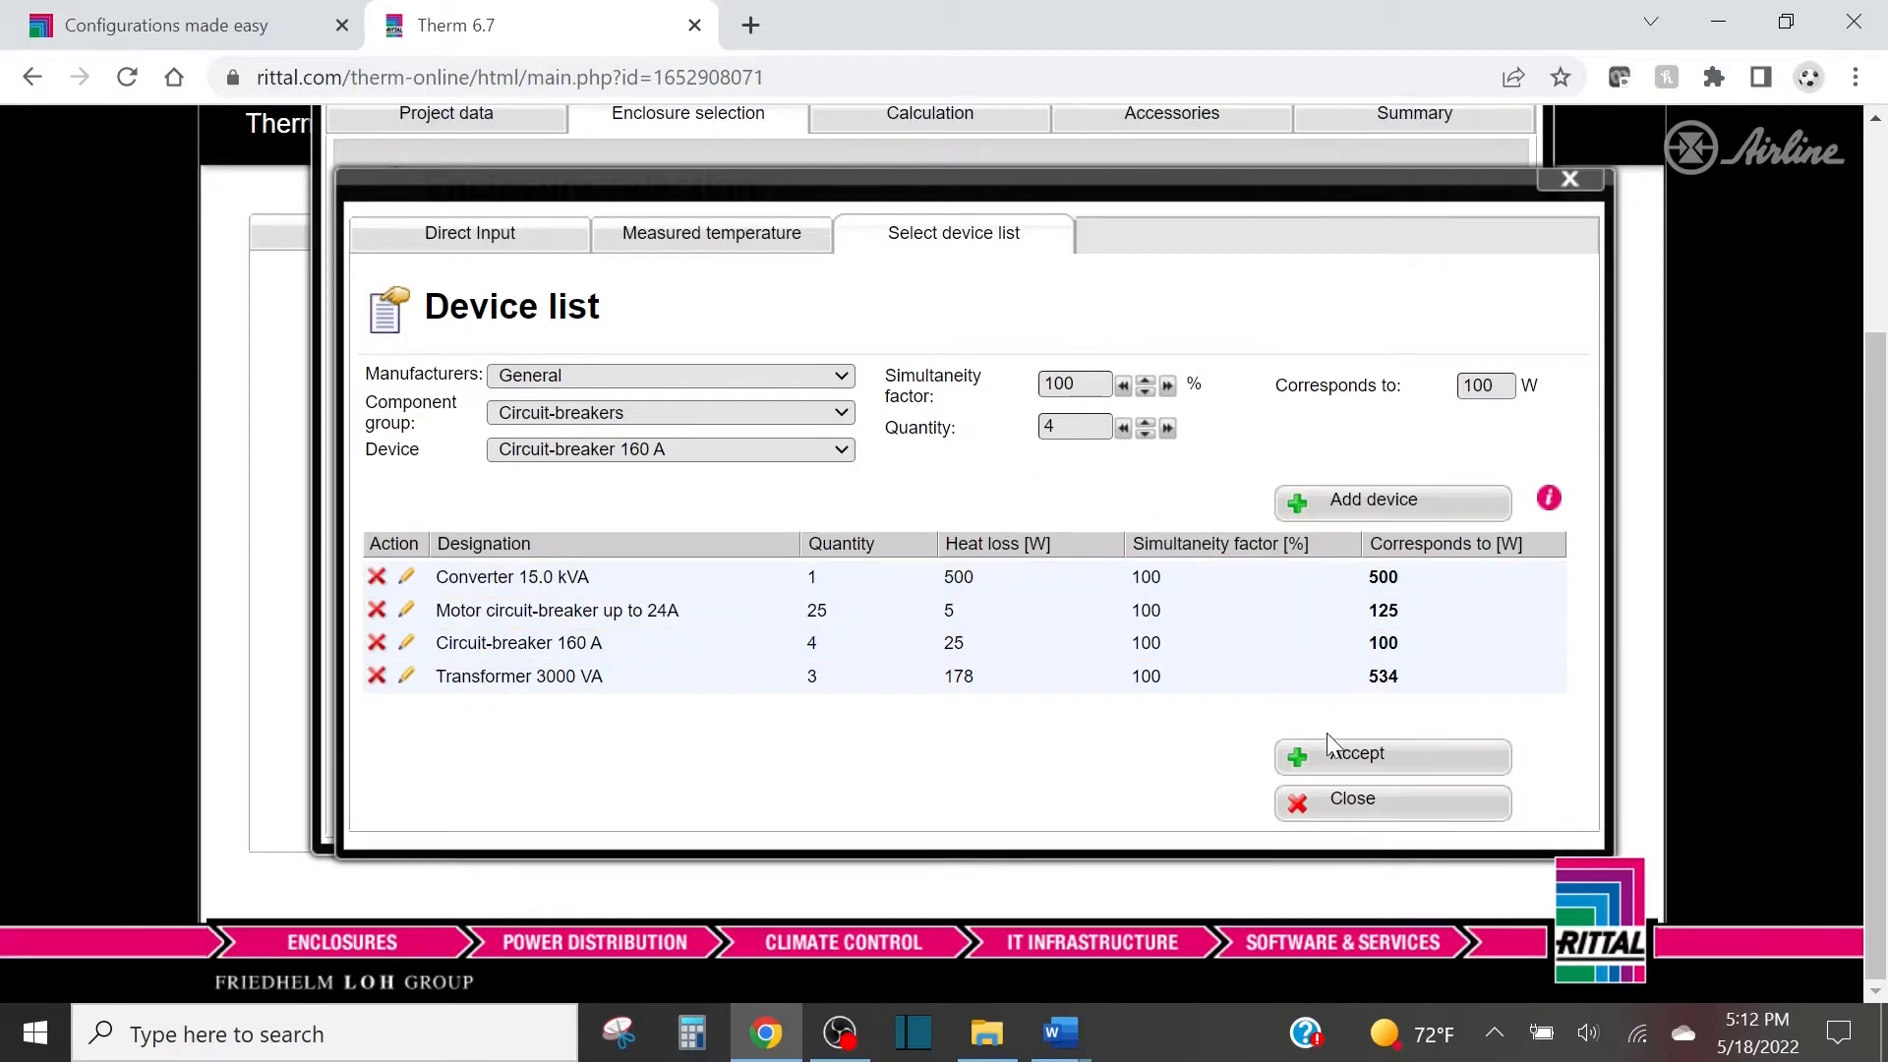
{"action": "left_click", "coordinate": [1340, 762]}
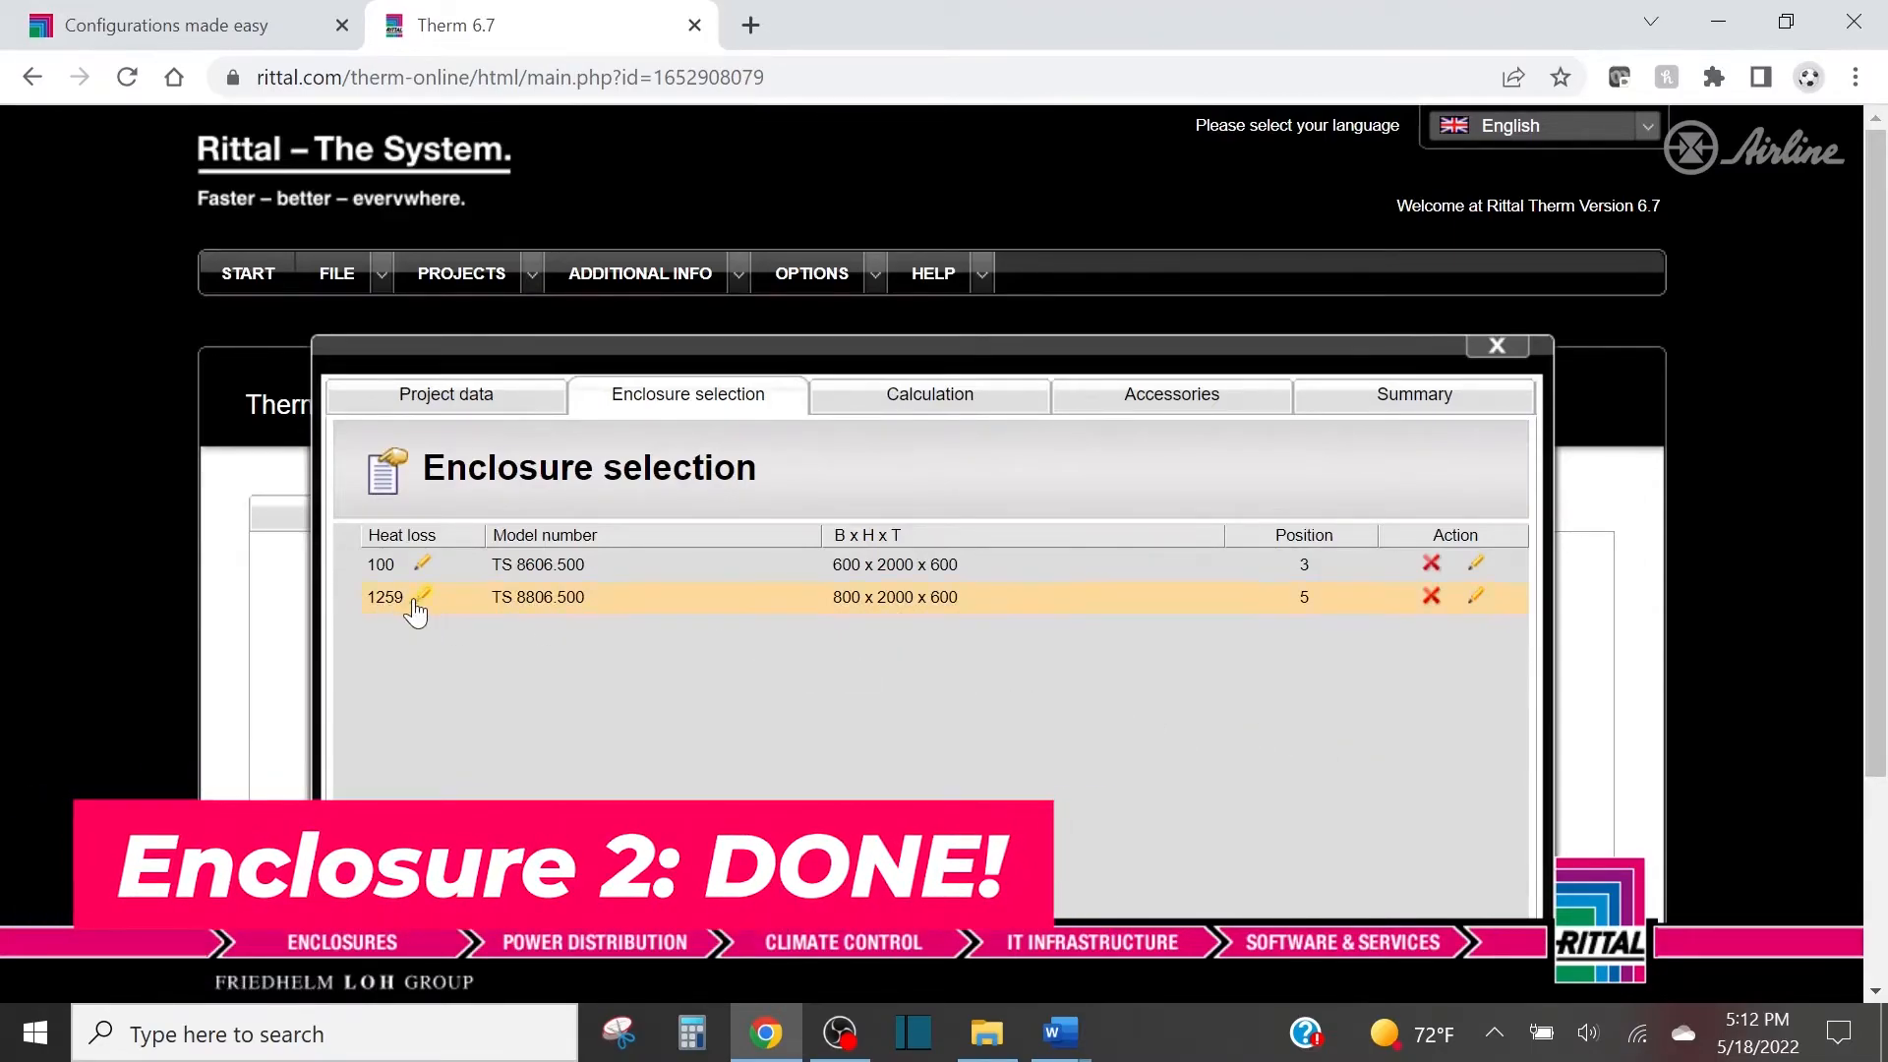
Join all four enclosures, Pos.1 to Pos.4, into one bayed suite in the Baying settings and close them.
{"action": "scroll", "coordinate": [621, 650], "scroll_direction": "down", "scroll_amount": 1}
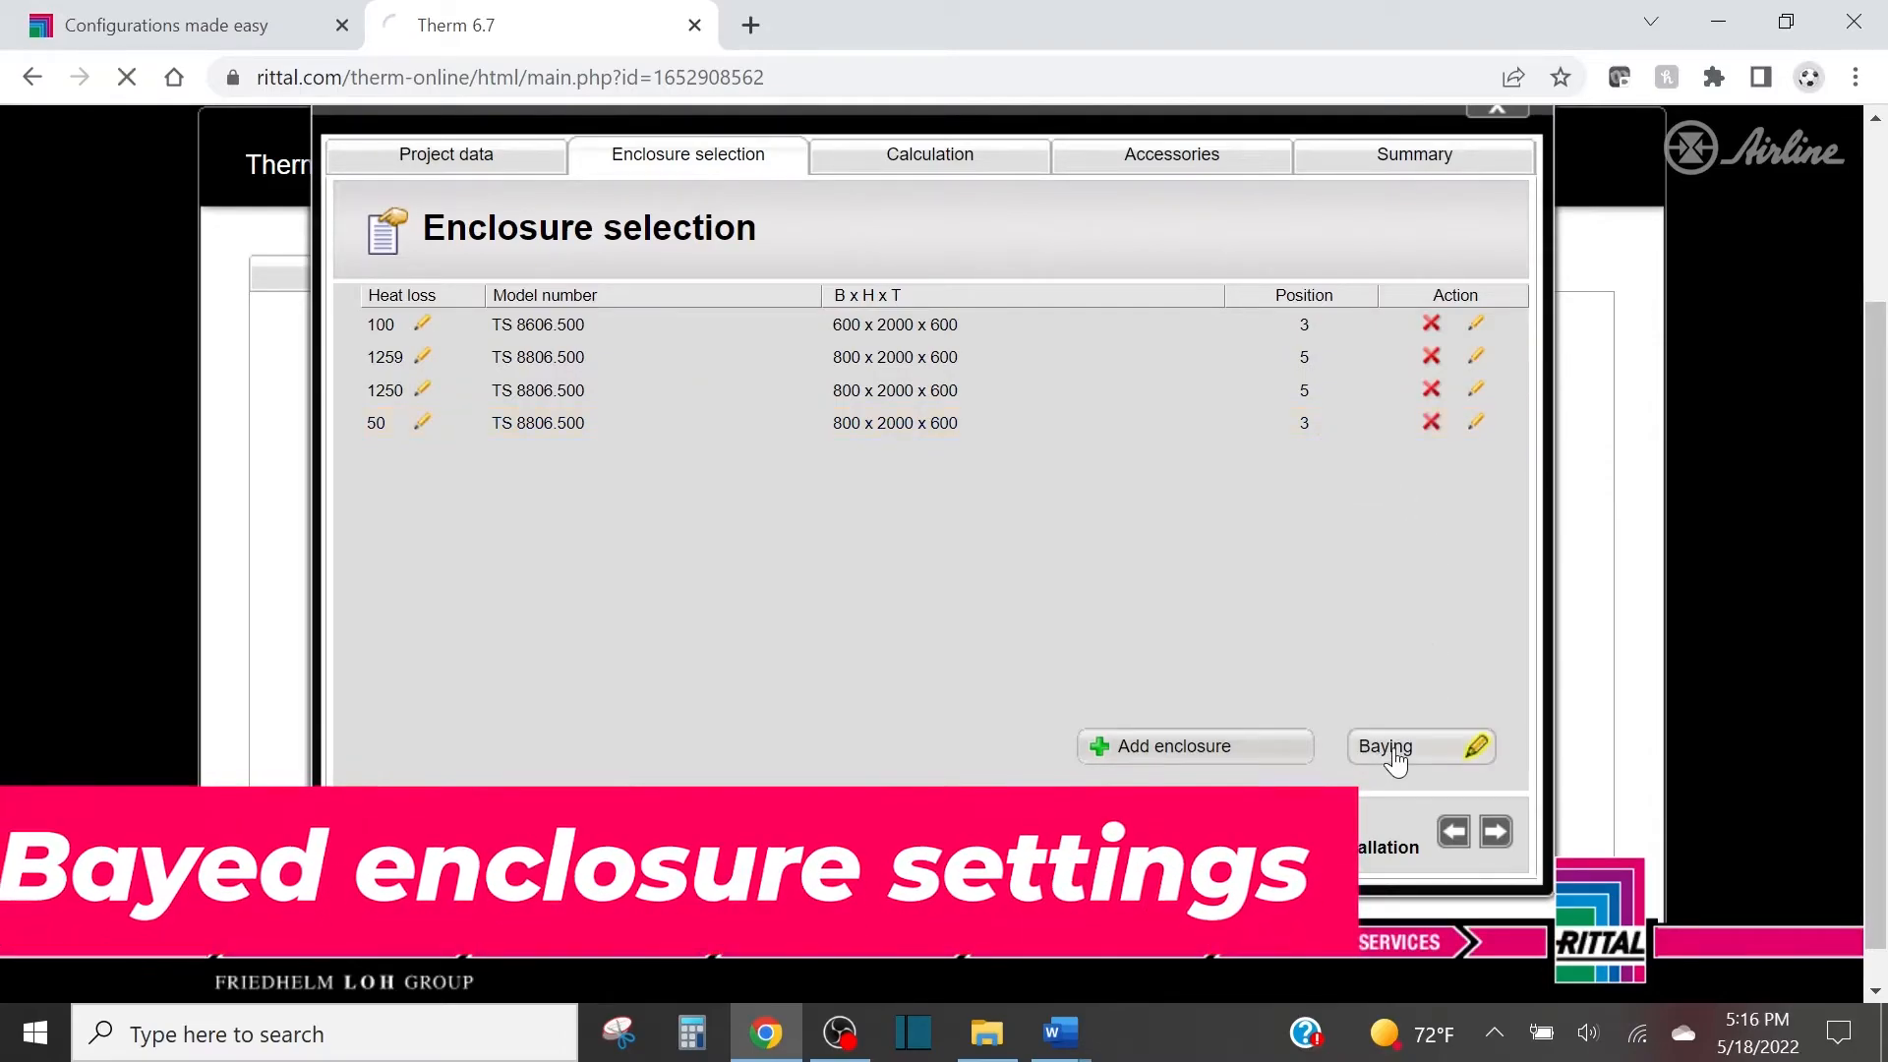
{"action": "left_click", "coordinate": [1456, 746]}
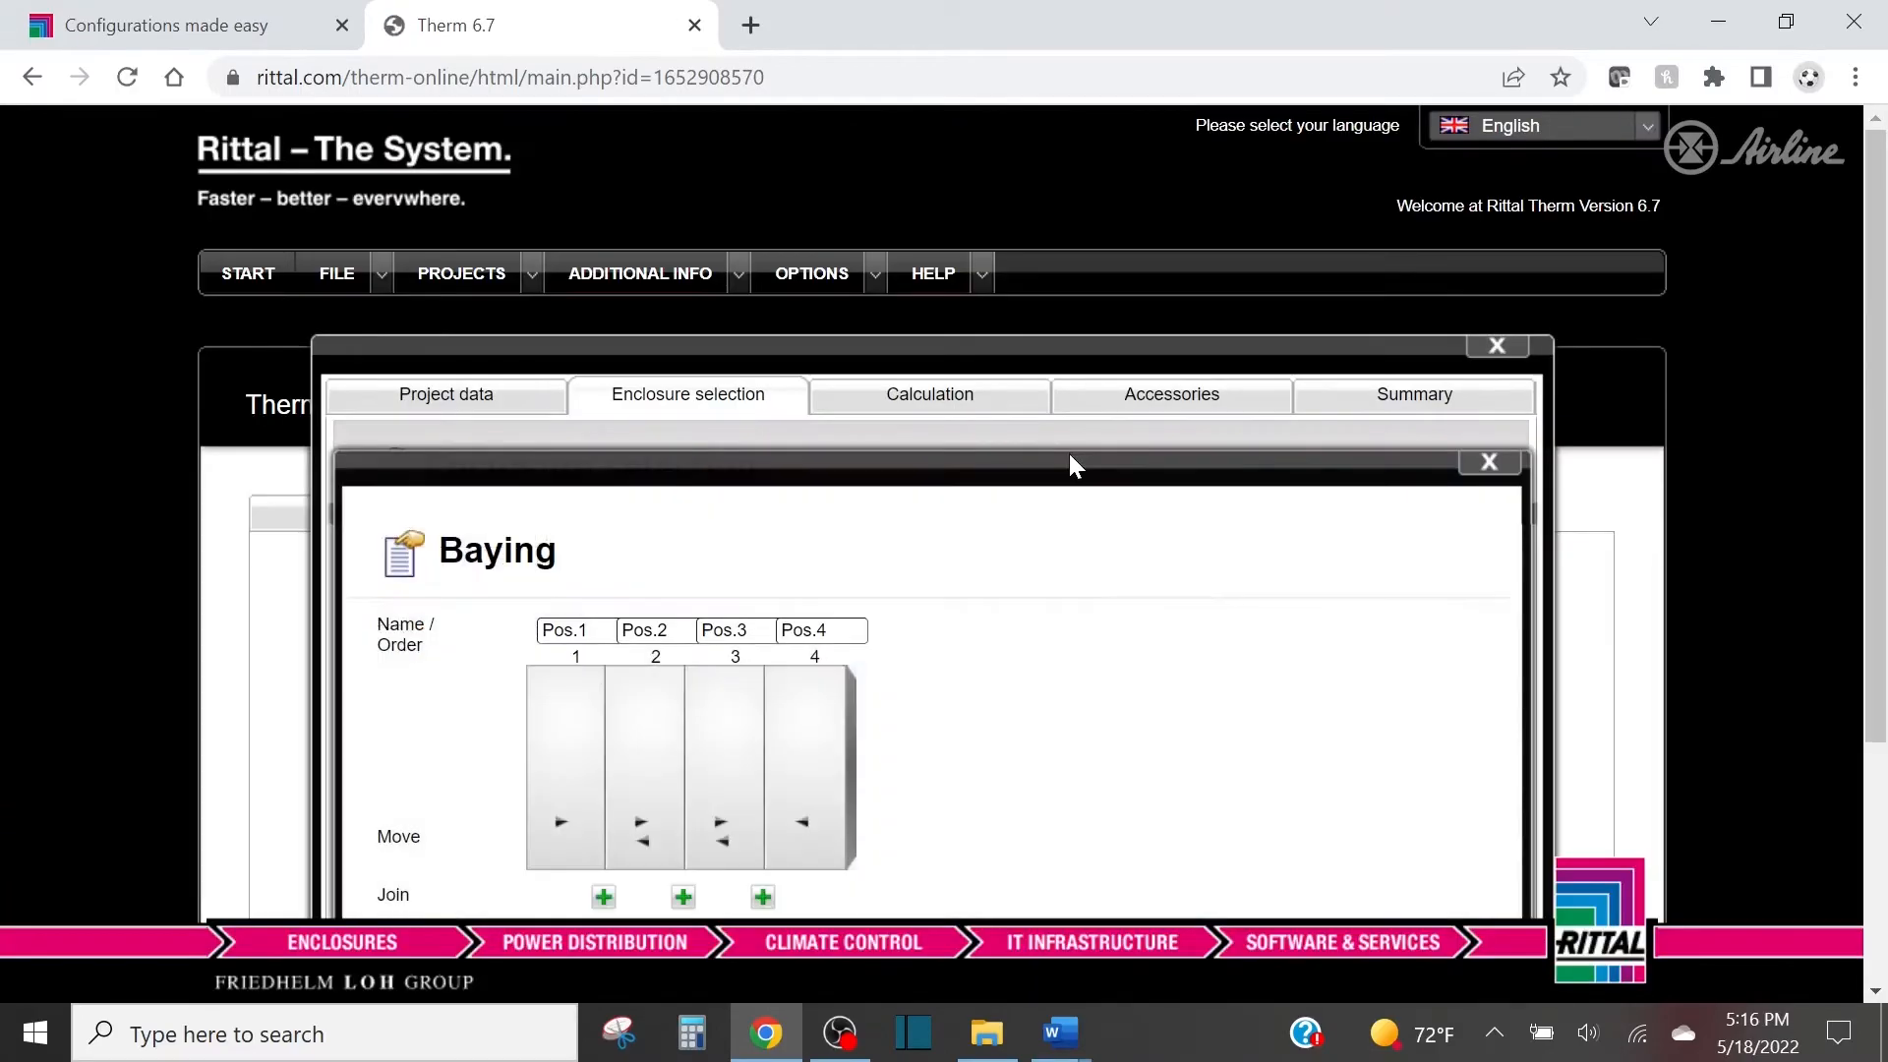
{"action": "scroll", "coordinate": [1062, 468], "scroll_direction": "down", "scroll_amount": 3}
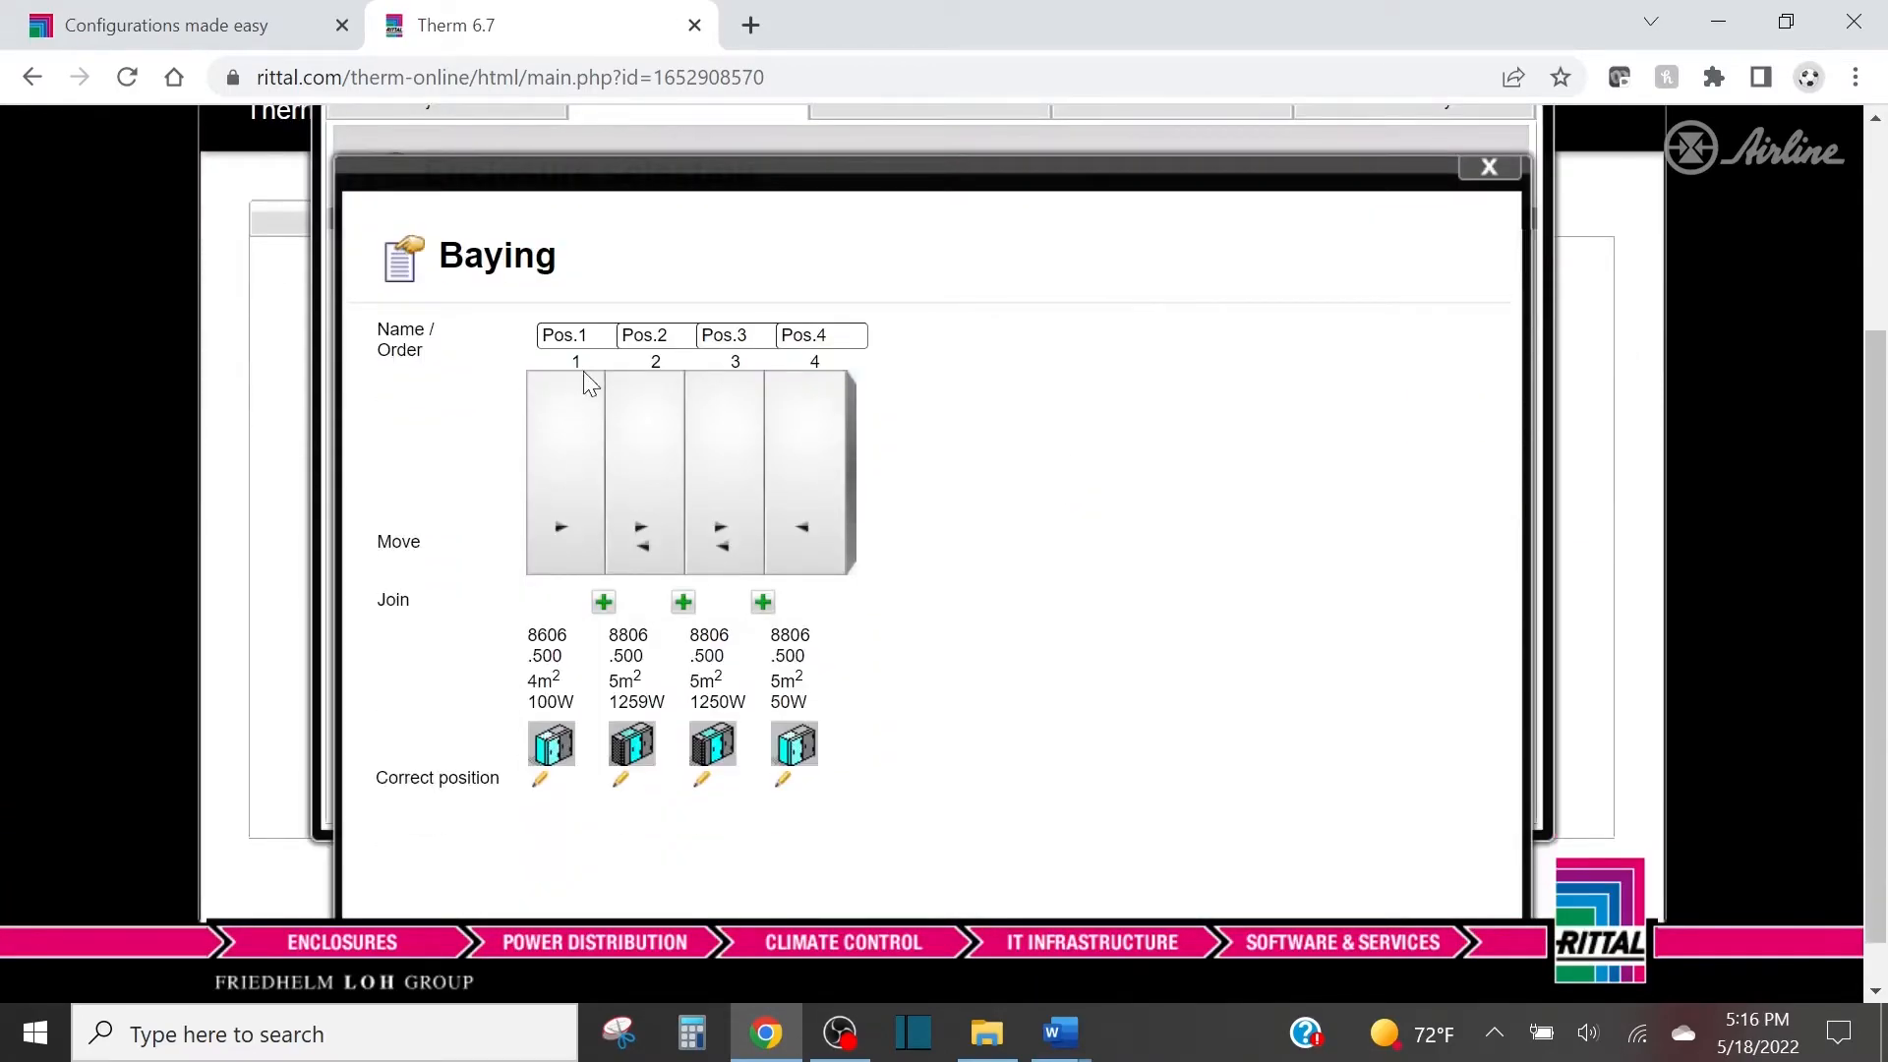
{"action": "left_click", "coordinate": [605, 604]}
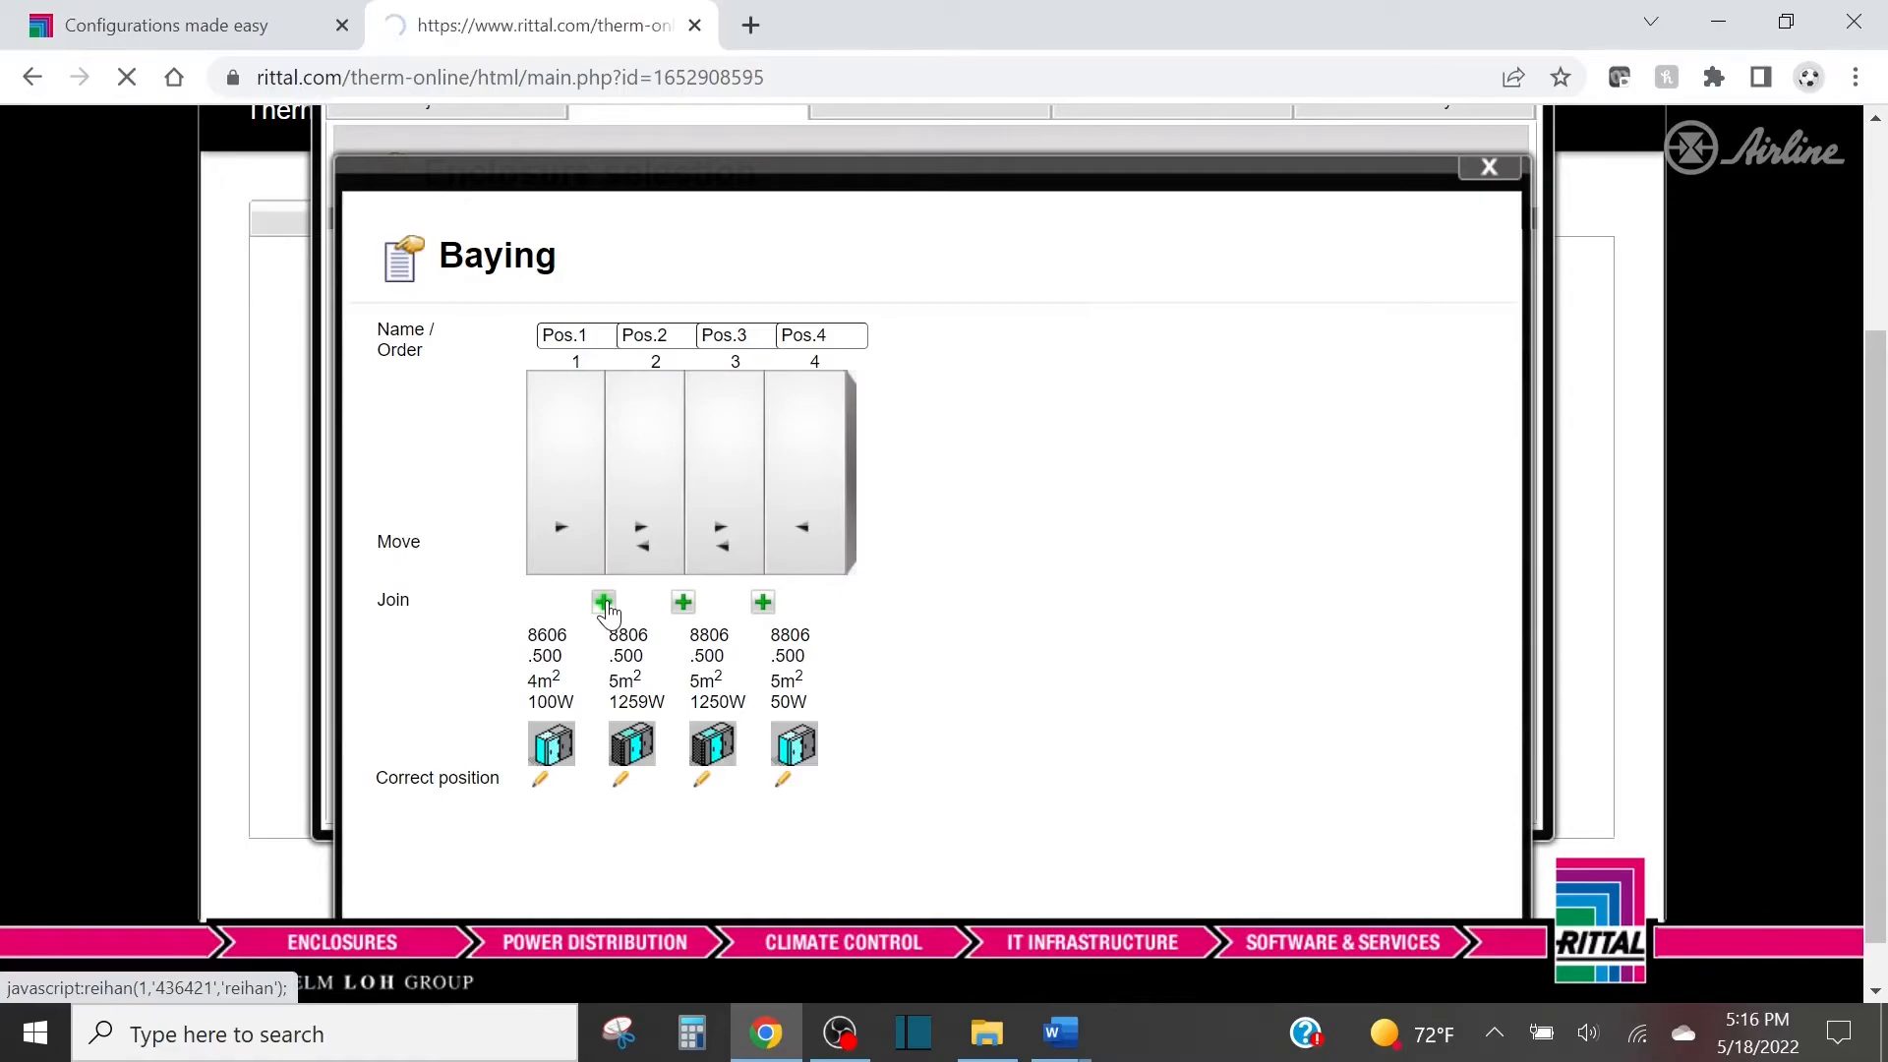
{"action": "scroll", "coordinate": [652, 578], "scroll_direction": "down", "scroll_amount": 3}
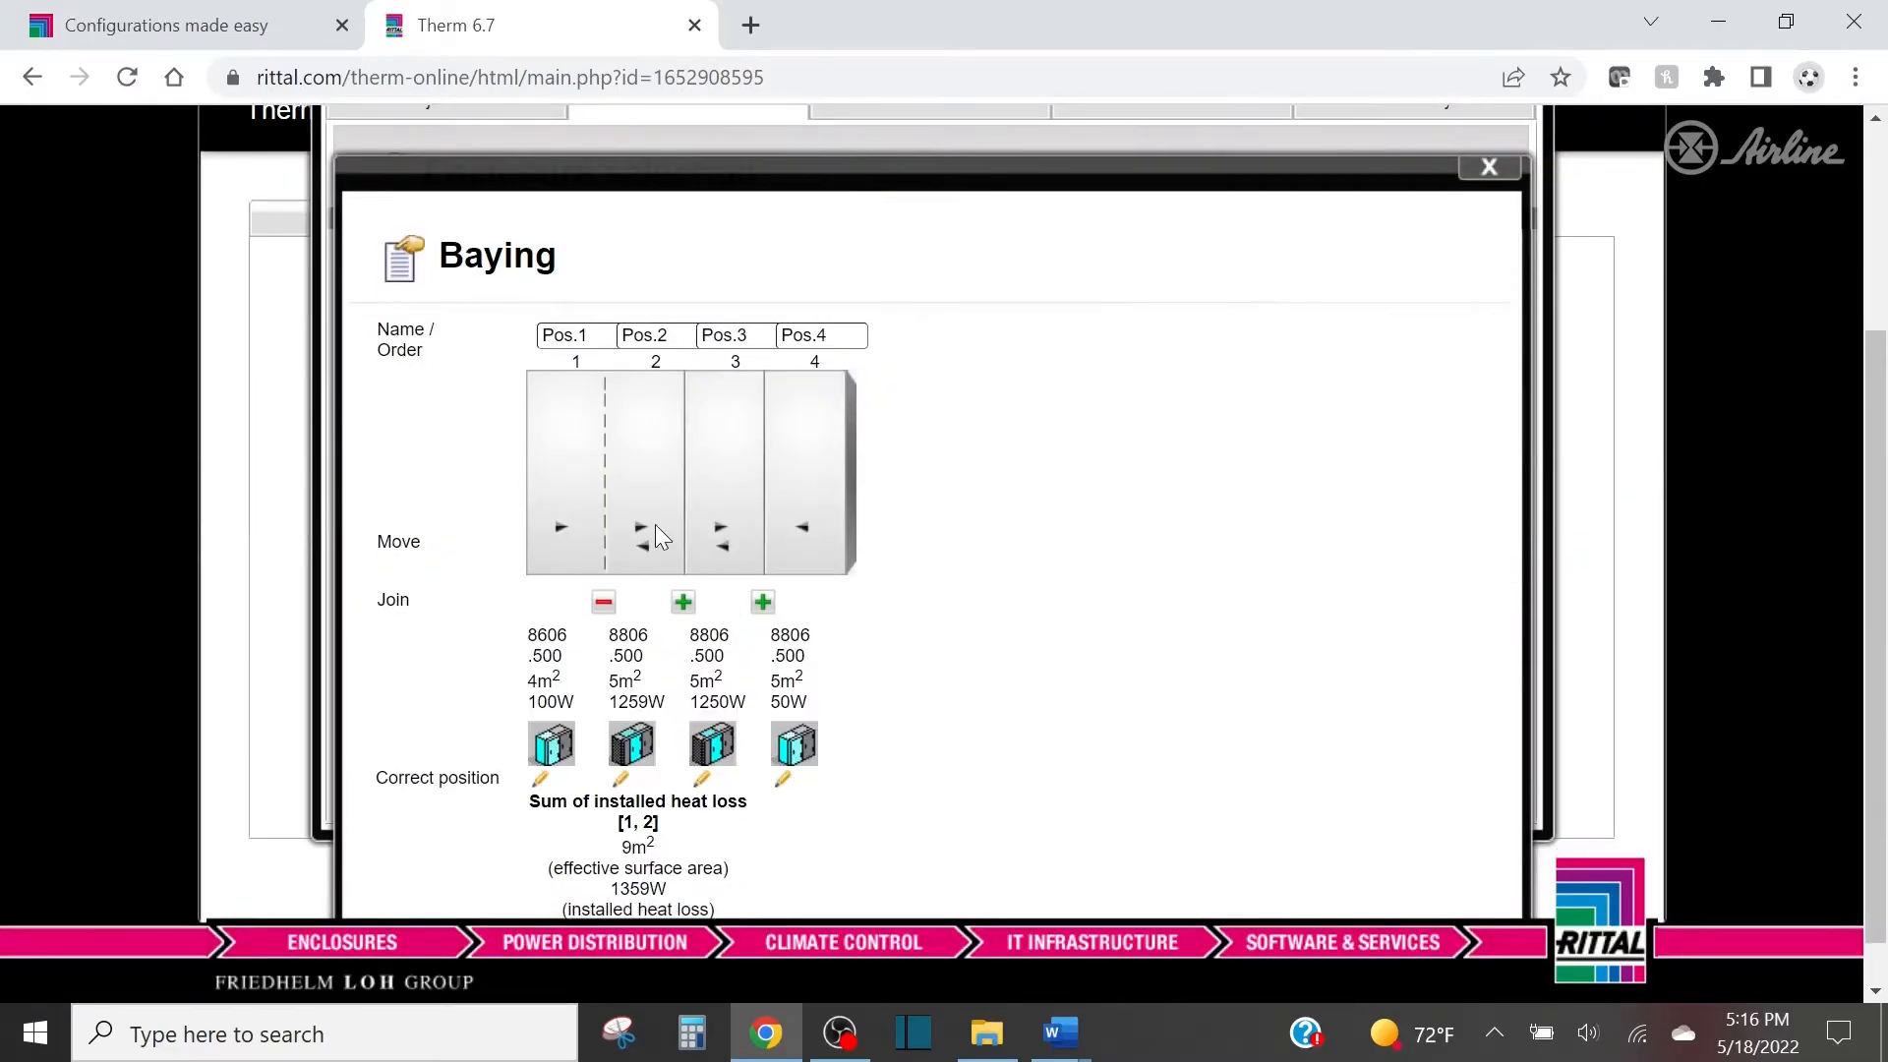
{"action": "left_click", "coordinate": [684, 603]}
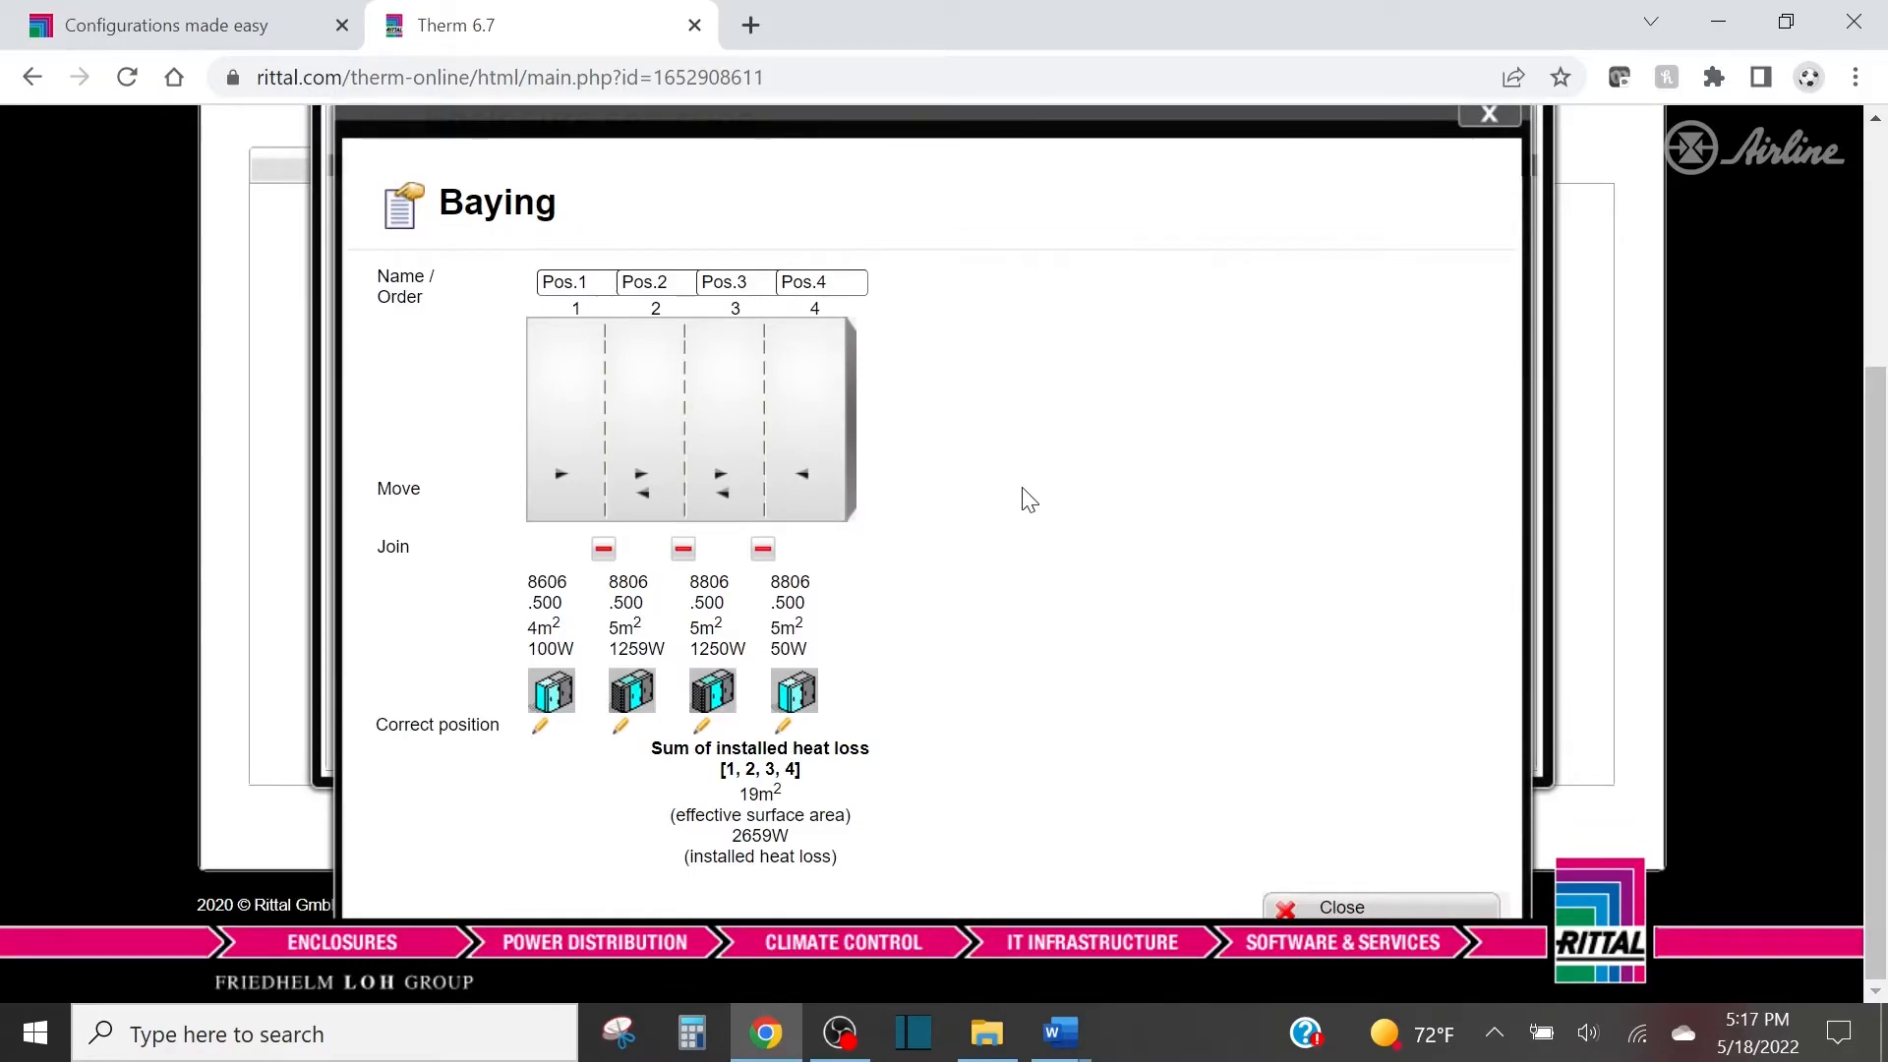
{"action": "left_click", "coordinate": [1345, 904]}
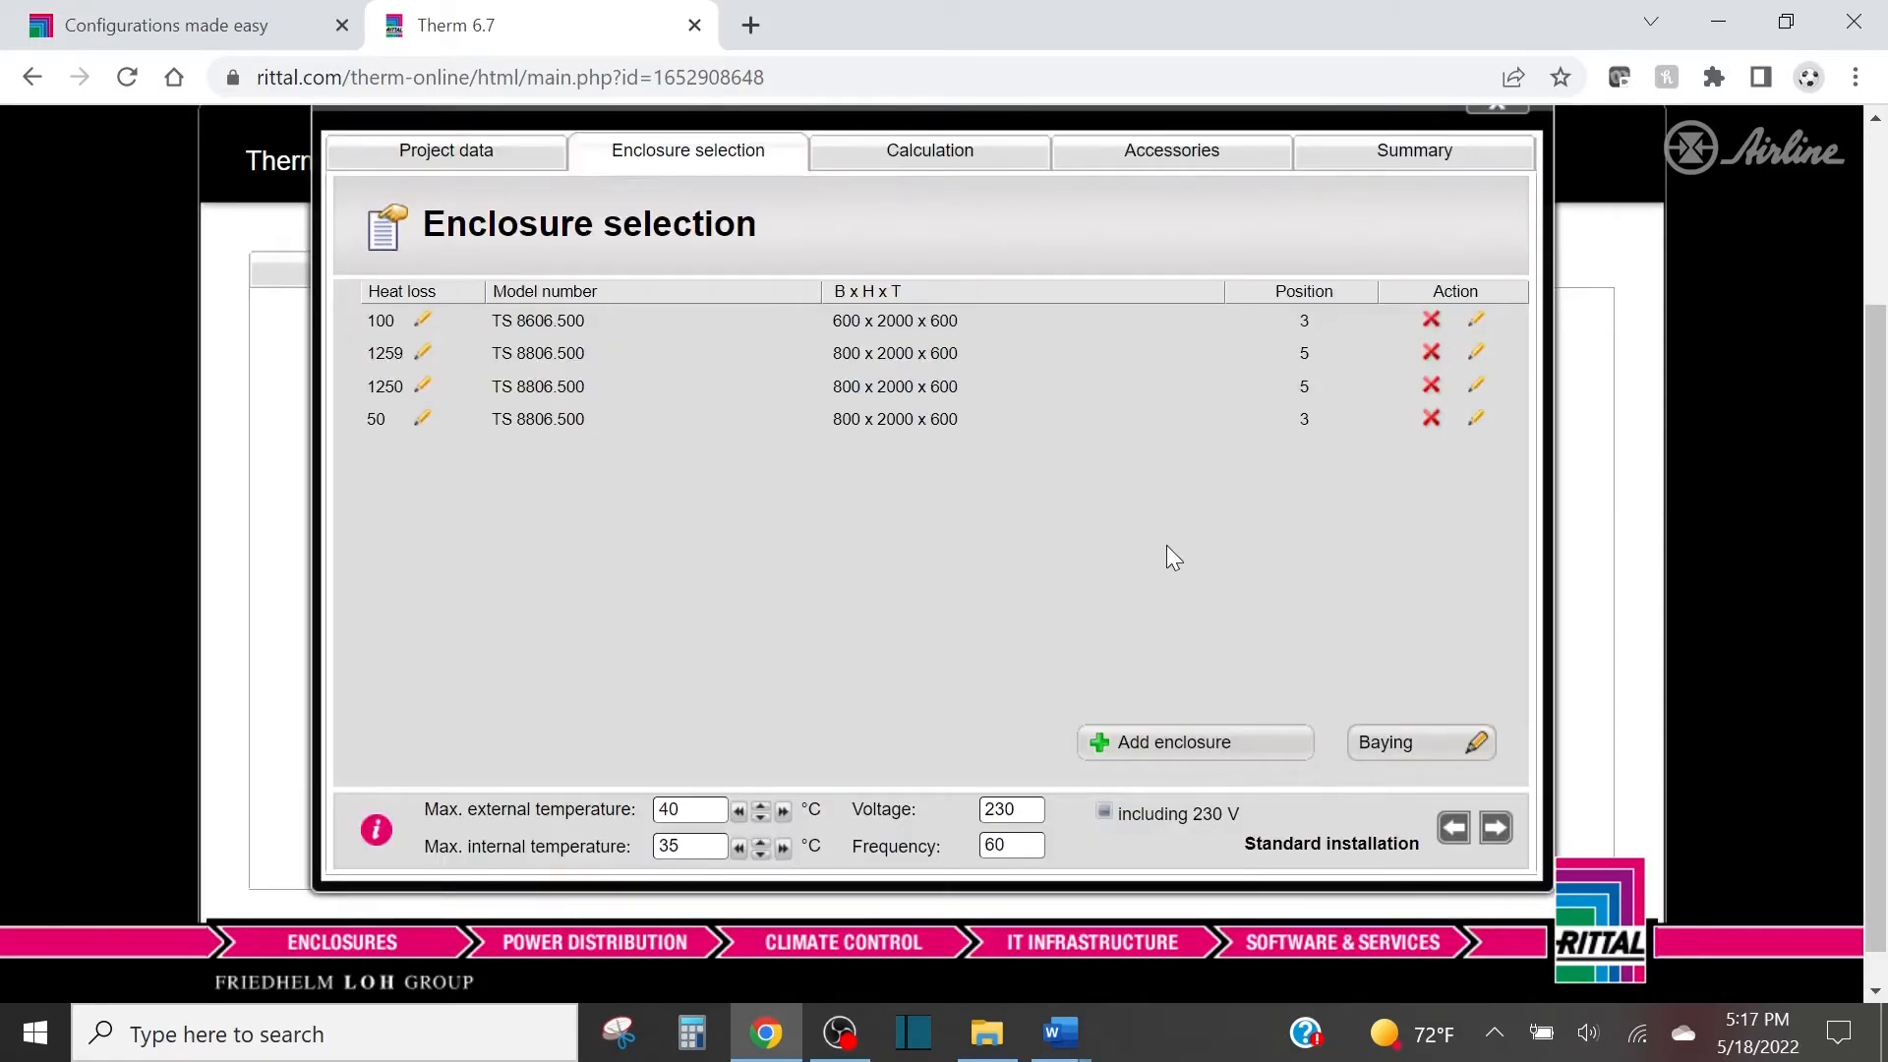
Proceed from the enclosure selection to the climate control calculation for the bayed suite.
{"action": "left_click", "coordinate": [1494, 830]}
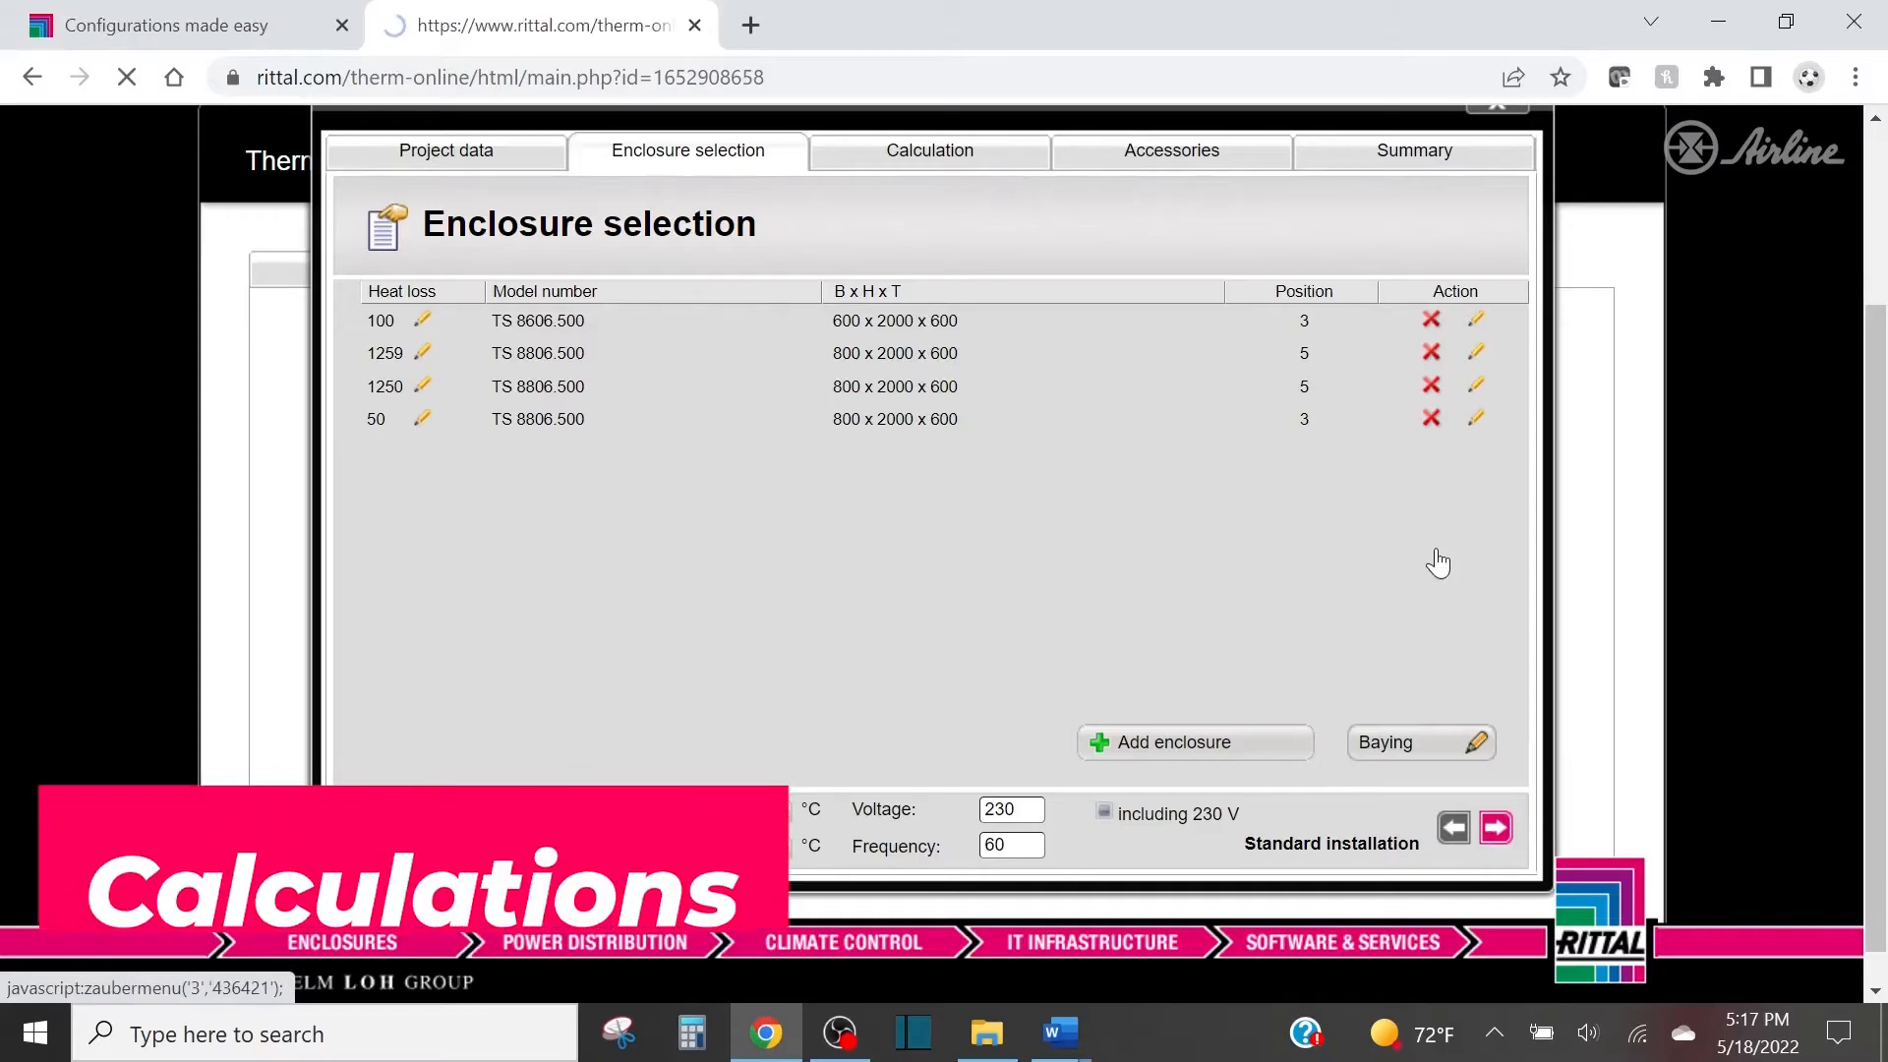
{"action": "scroll", "coordinate": [1044, 348], "scroll_direction": "down", "scroll_amount": 3}
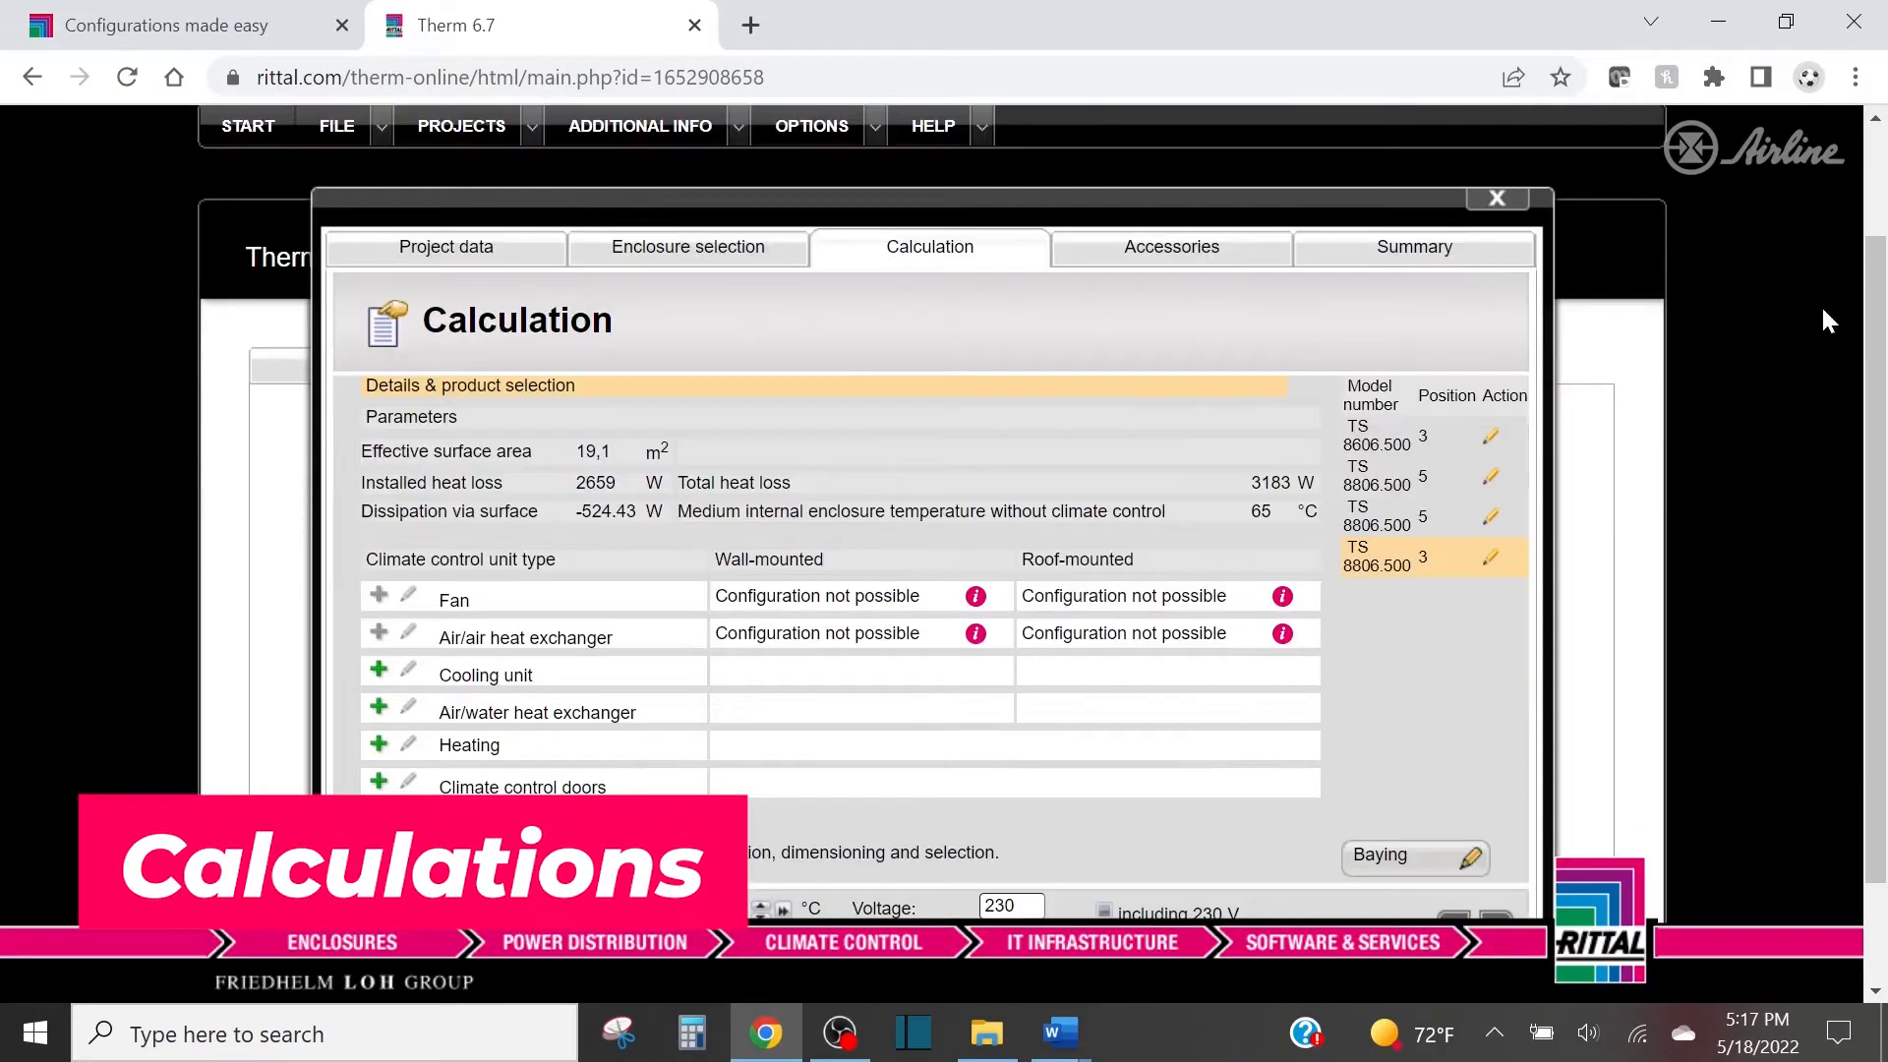
Check the suite's total heat loss, and open the cooling unit selection with both wall and roof mounting types included.
{"action": "left_click_drag", "start_coordinate": [1879, 322], "coordinate": [1882, 366]}
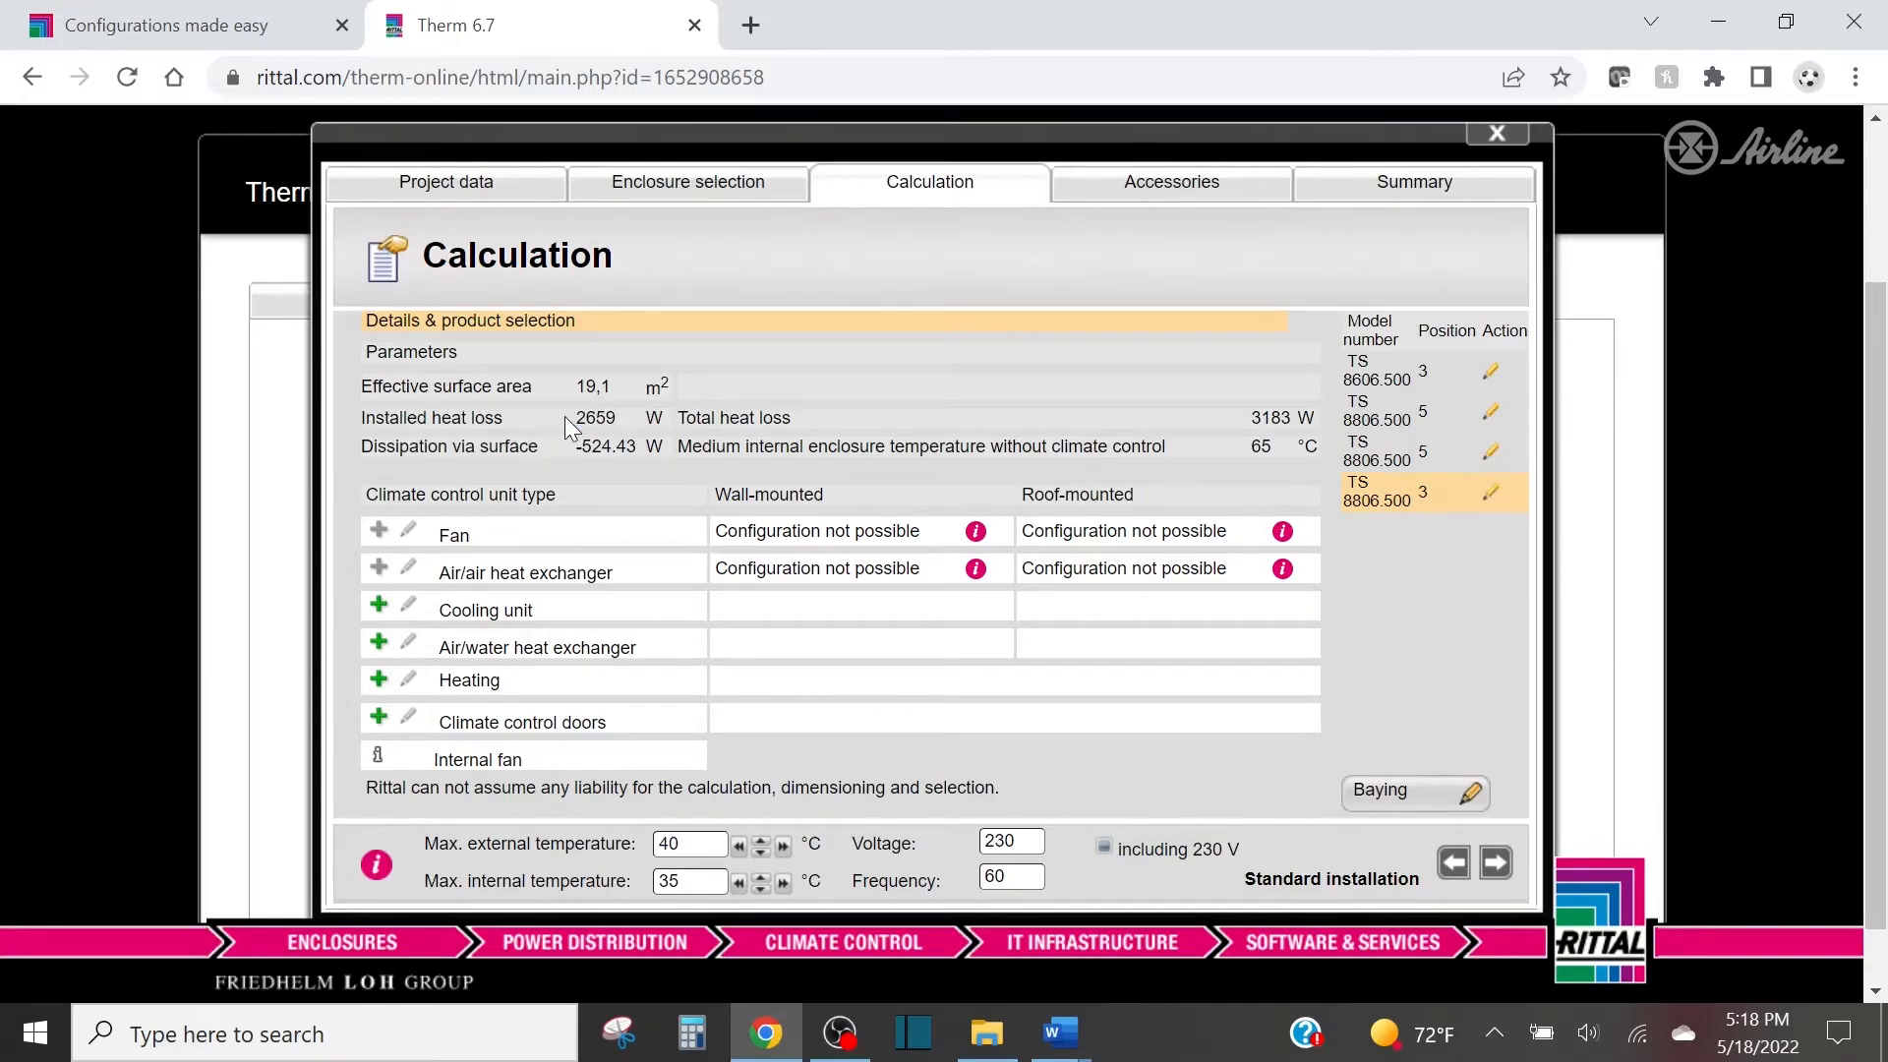
{"action": "left_click", "coordinate": [964, 413]}
{"action": "double_click", "coordinate": [1263, 417]}
{"action": "scroll", "coordinate": [1236, 442], "scroll_direction": "down", "scroll_amount": 1}
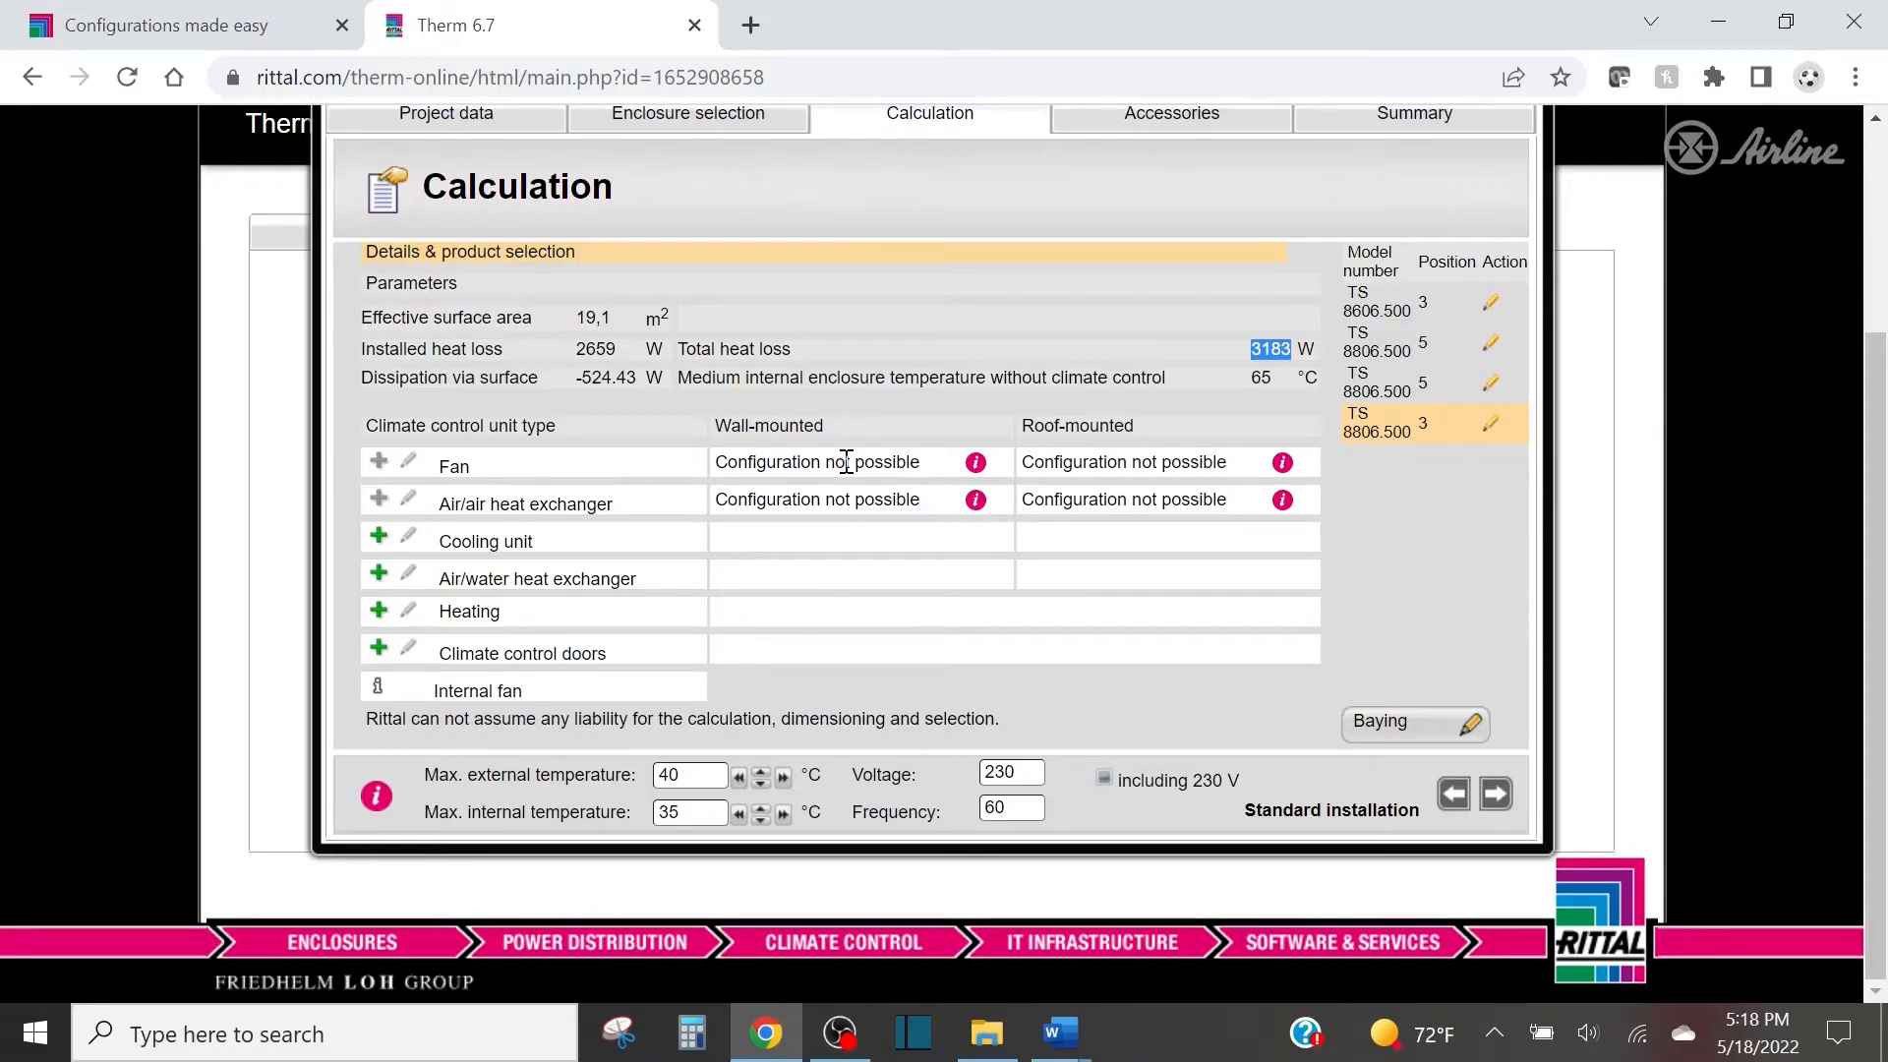
{"action": "left_click", "coordinate": [379, 541]}
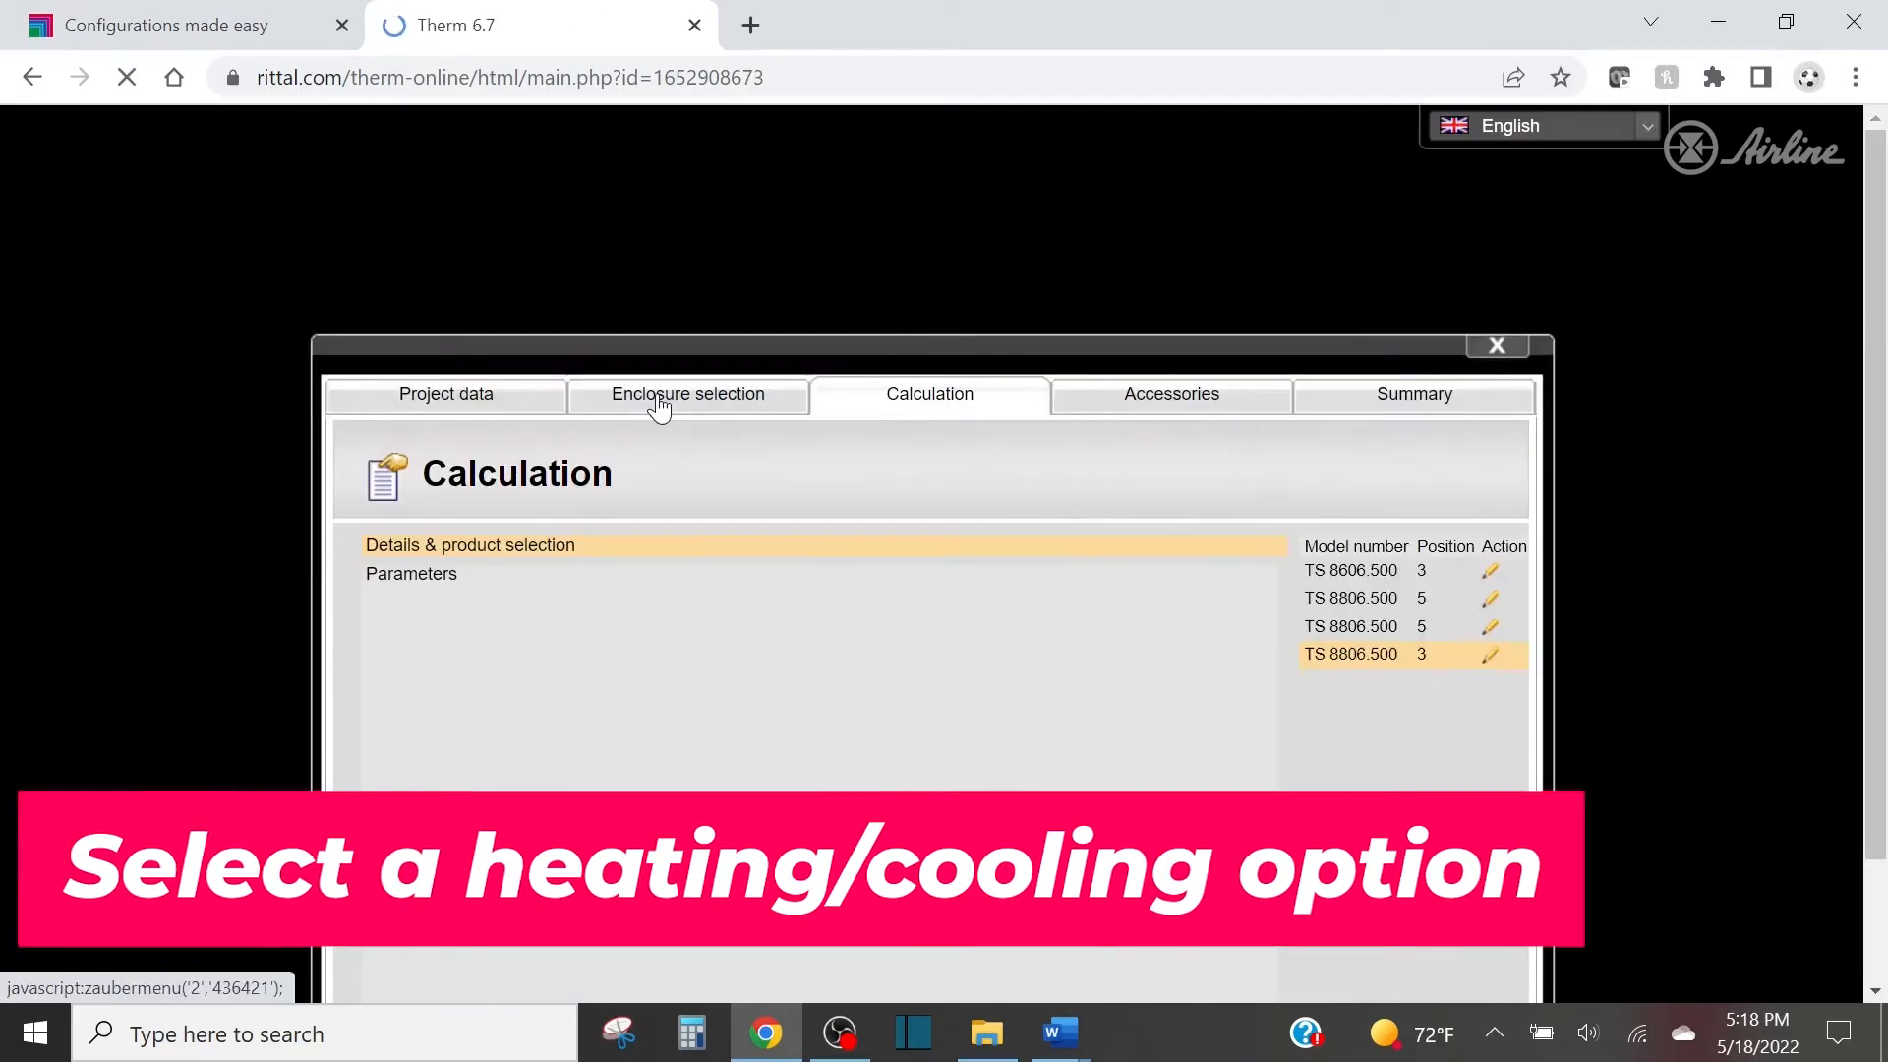
{"action": "scroll", "coordinate": [806, 498], "scroll_direction": "down", "scroll_amount": 1}
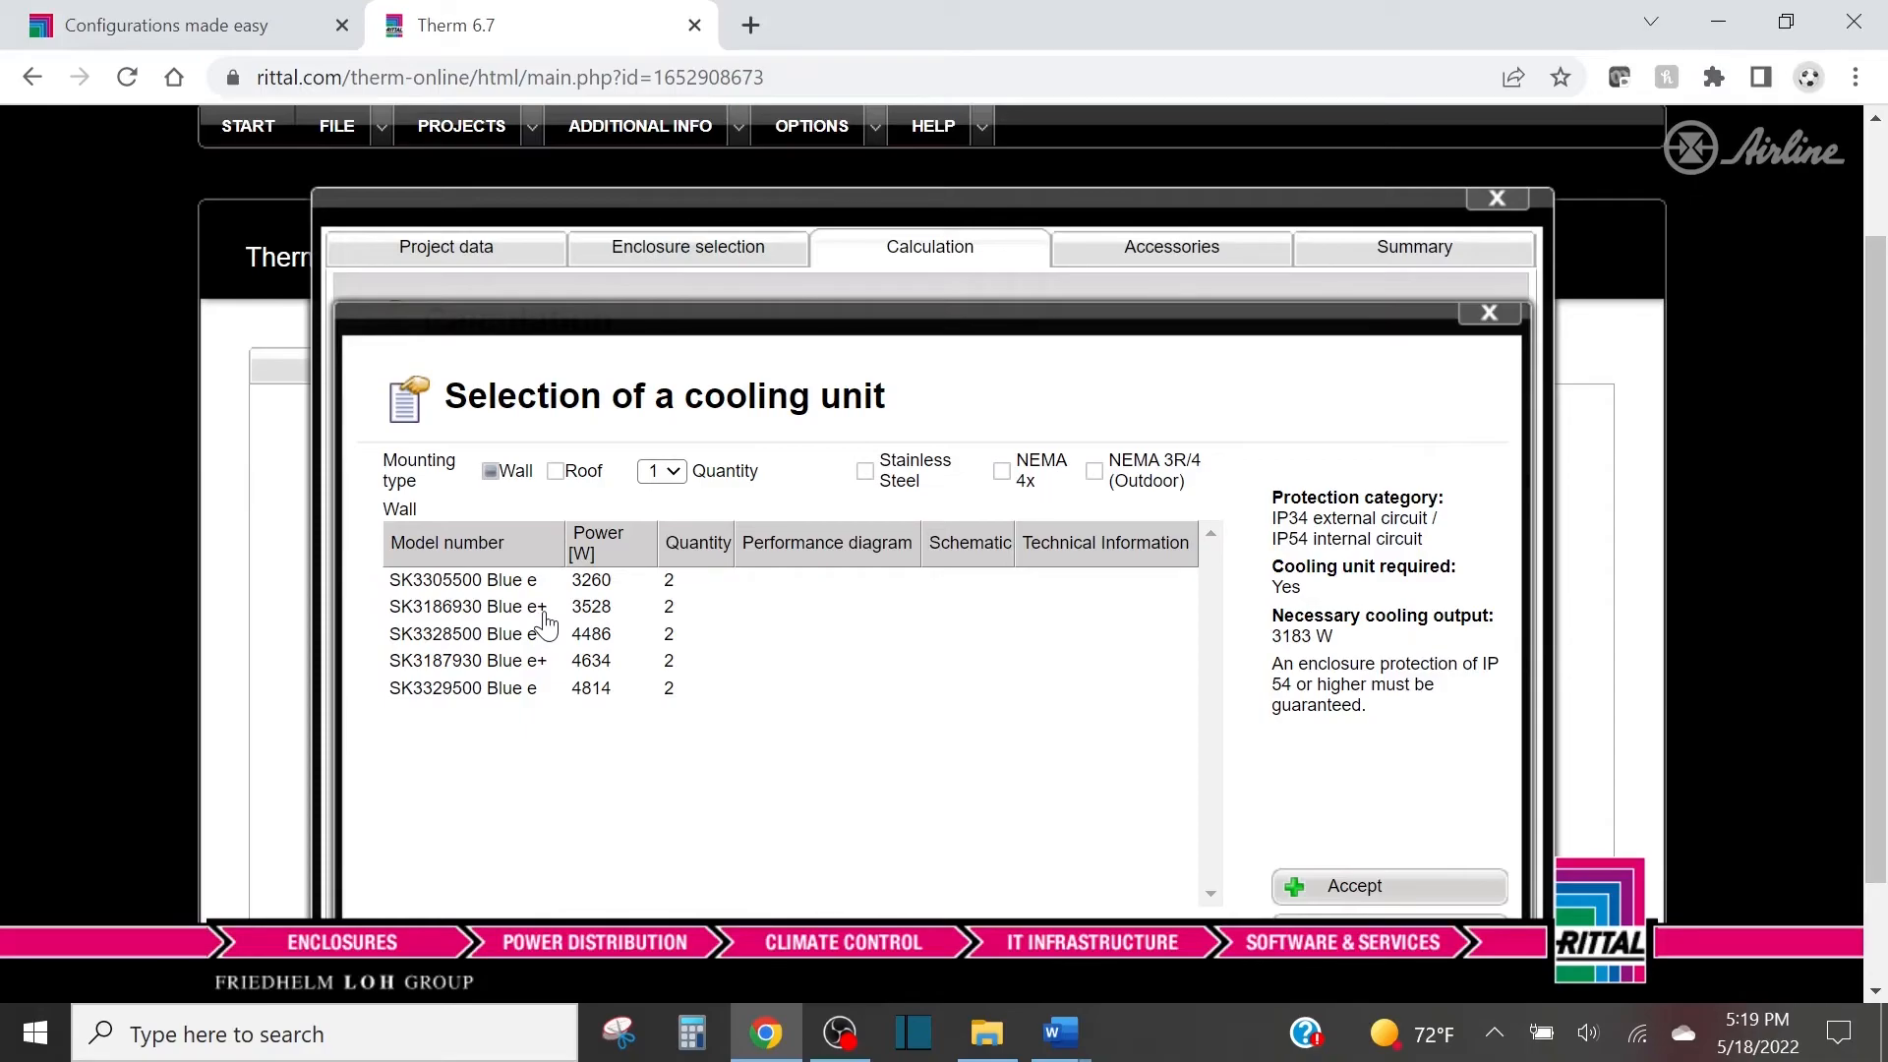
{"action": "scroll", "coordinate": [625, 482], "scroll_direction": "down", "scroll_amount": 1}
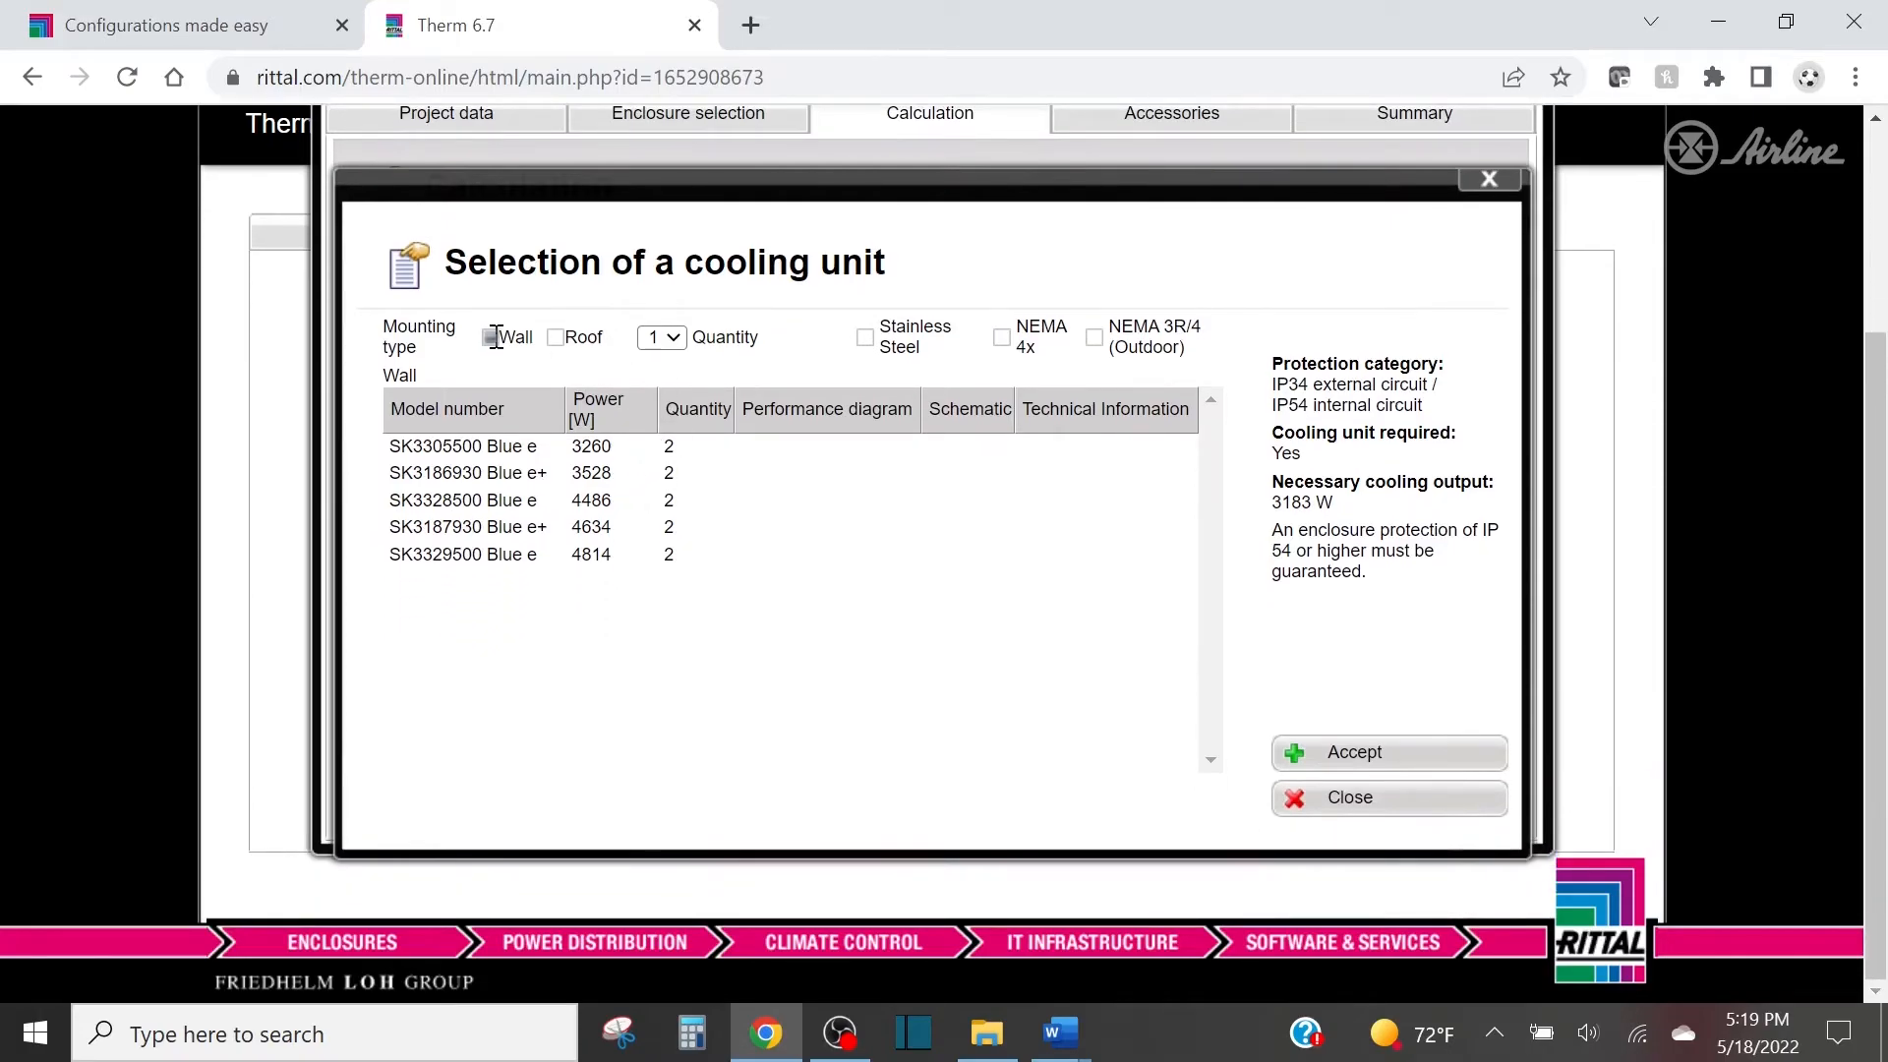
{"action": "left_click", "coordinate": [556, 339]}
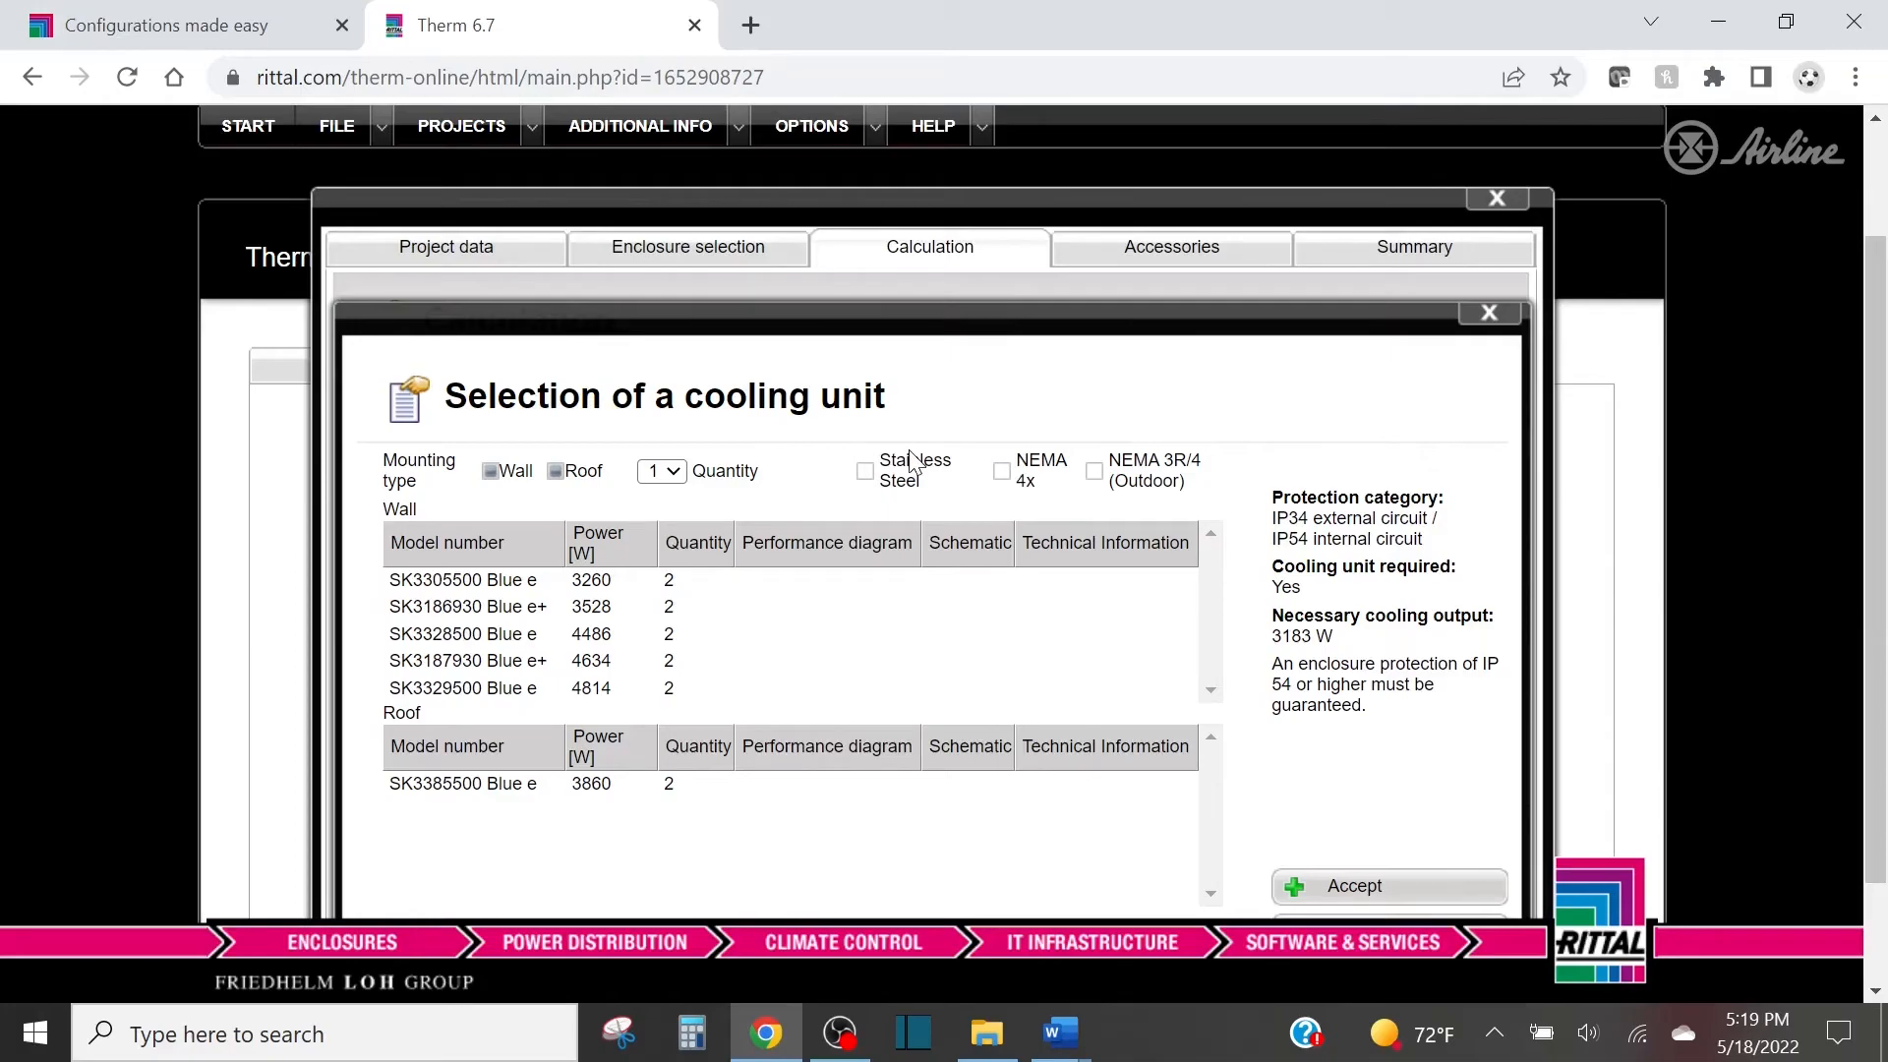
View the schematic of the wall-mounted SK3305500 Blue e and accept that model as the suite's cooling unit.
{"action": "scroll", "coordinate": [904, 467], "scroll_direction": "down", "scroll_amount": 2}
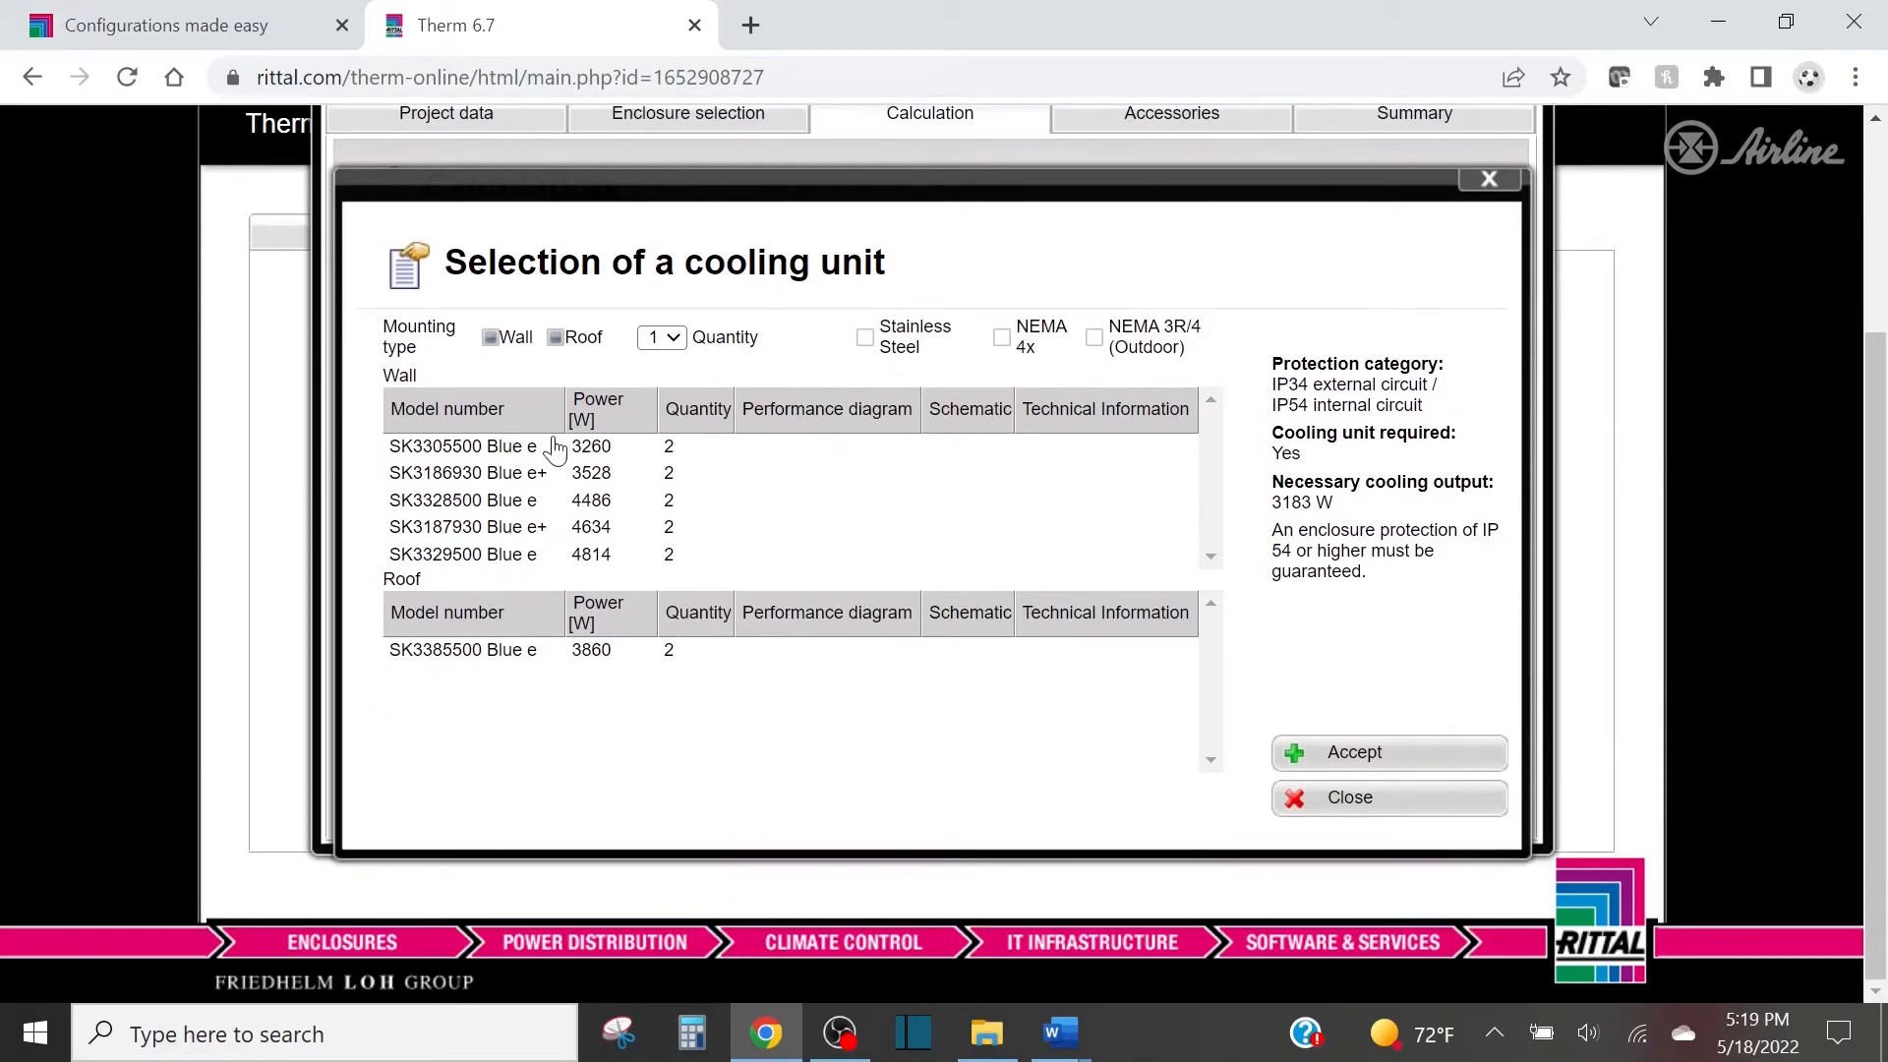
{"action": "left_click", "coordinate": [515, 449]}
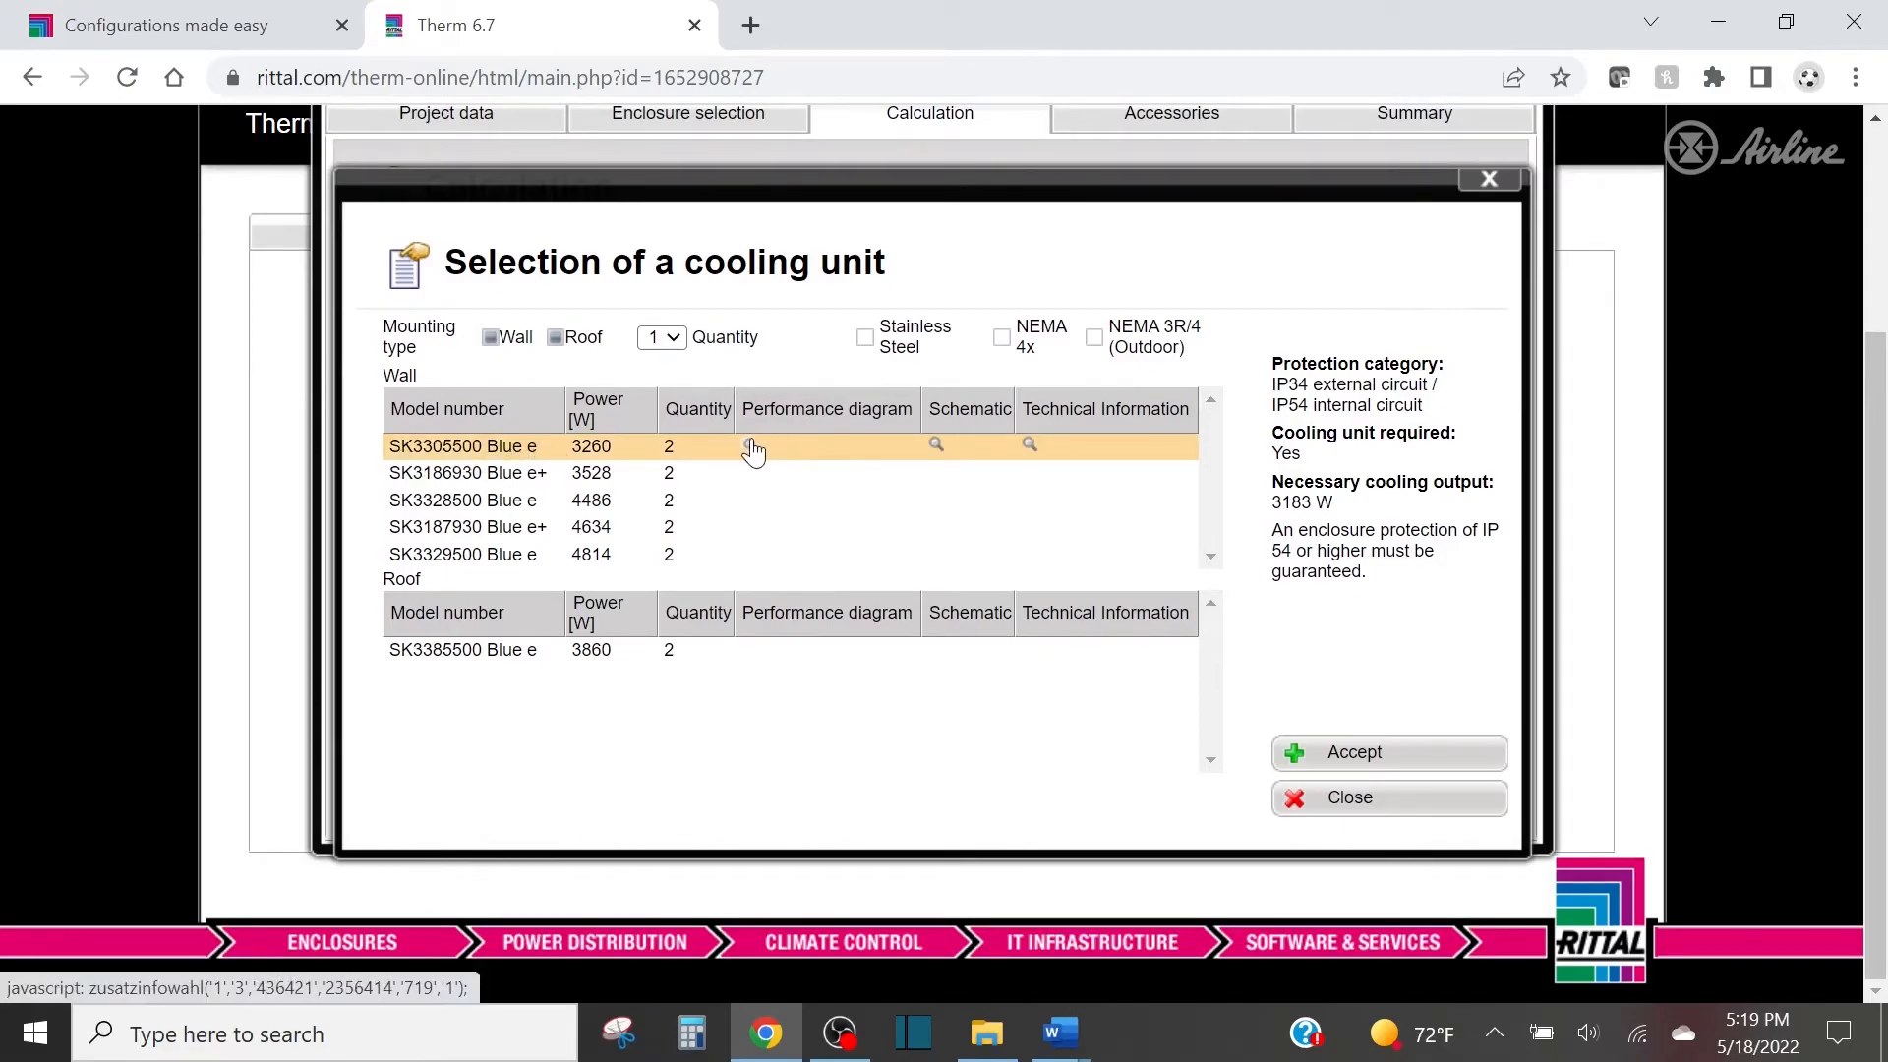
{"action": "left_click", "coordinate": [937, 447]}
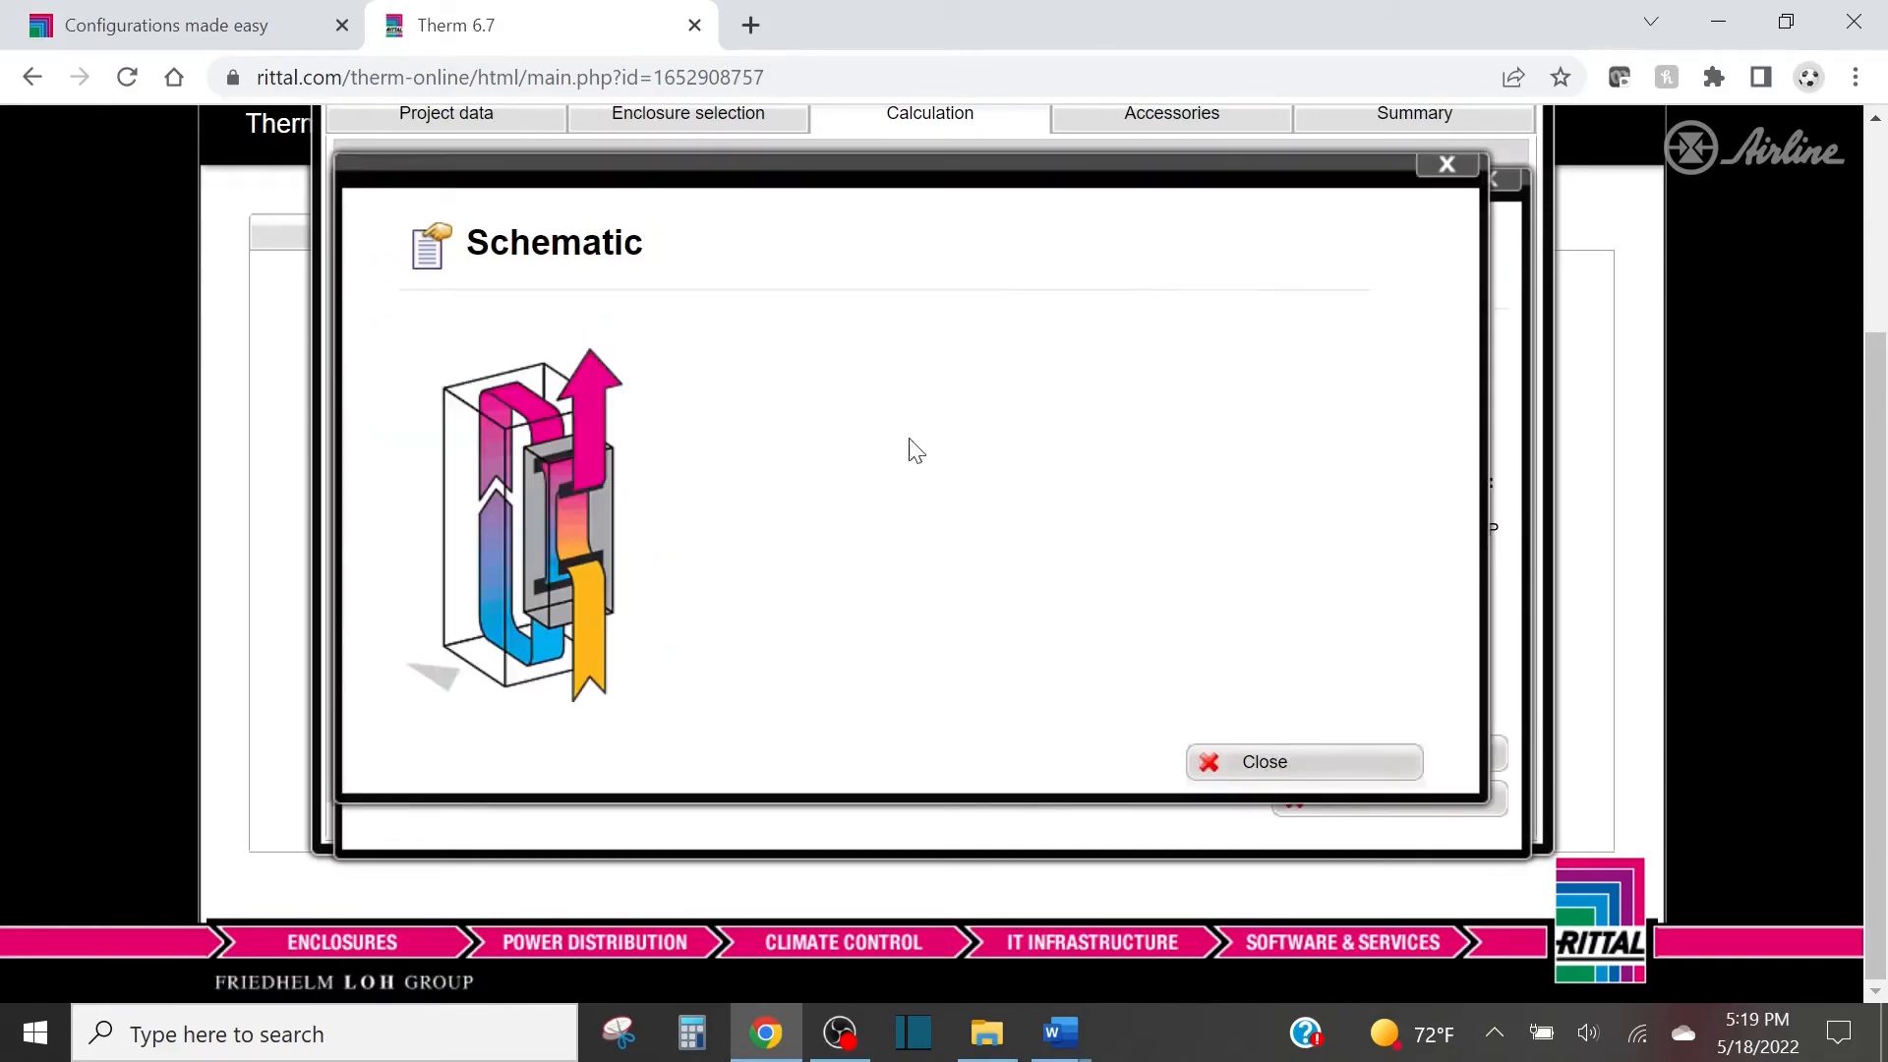
{"action": "left_click", "coordinate": [1376, 759]}
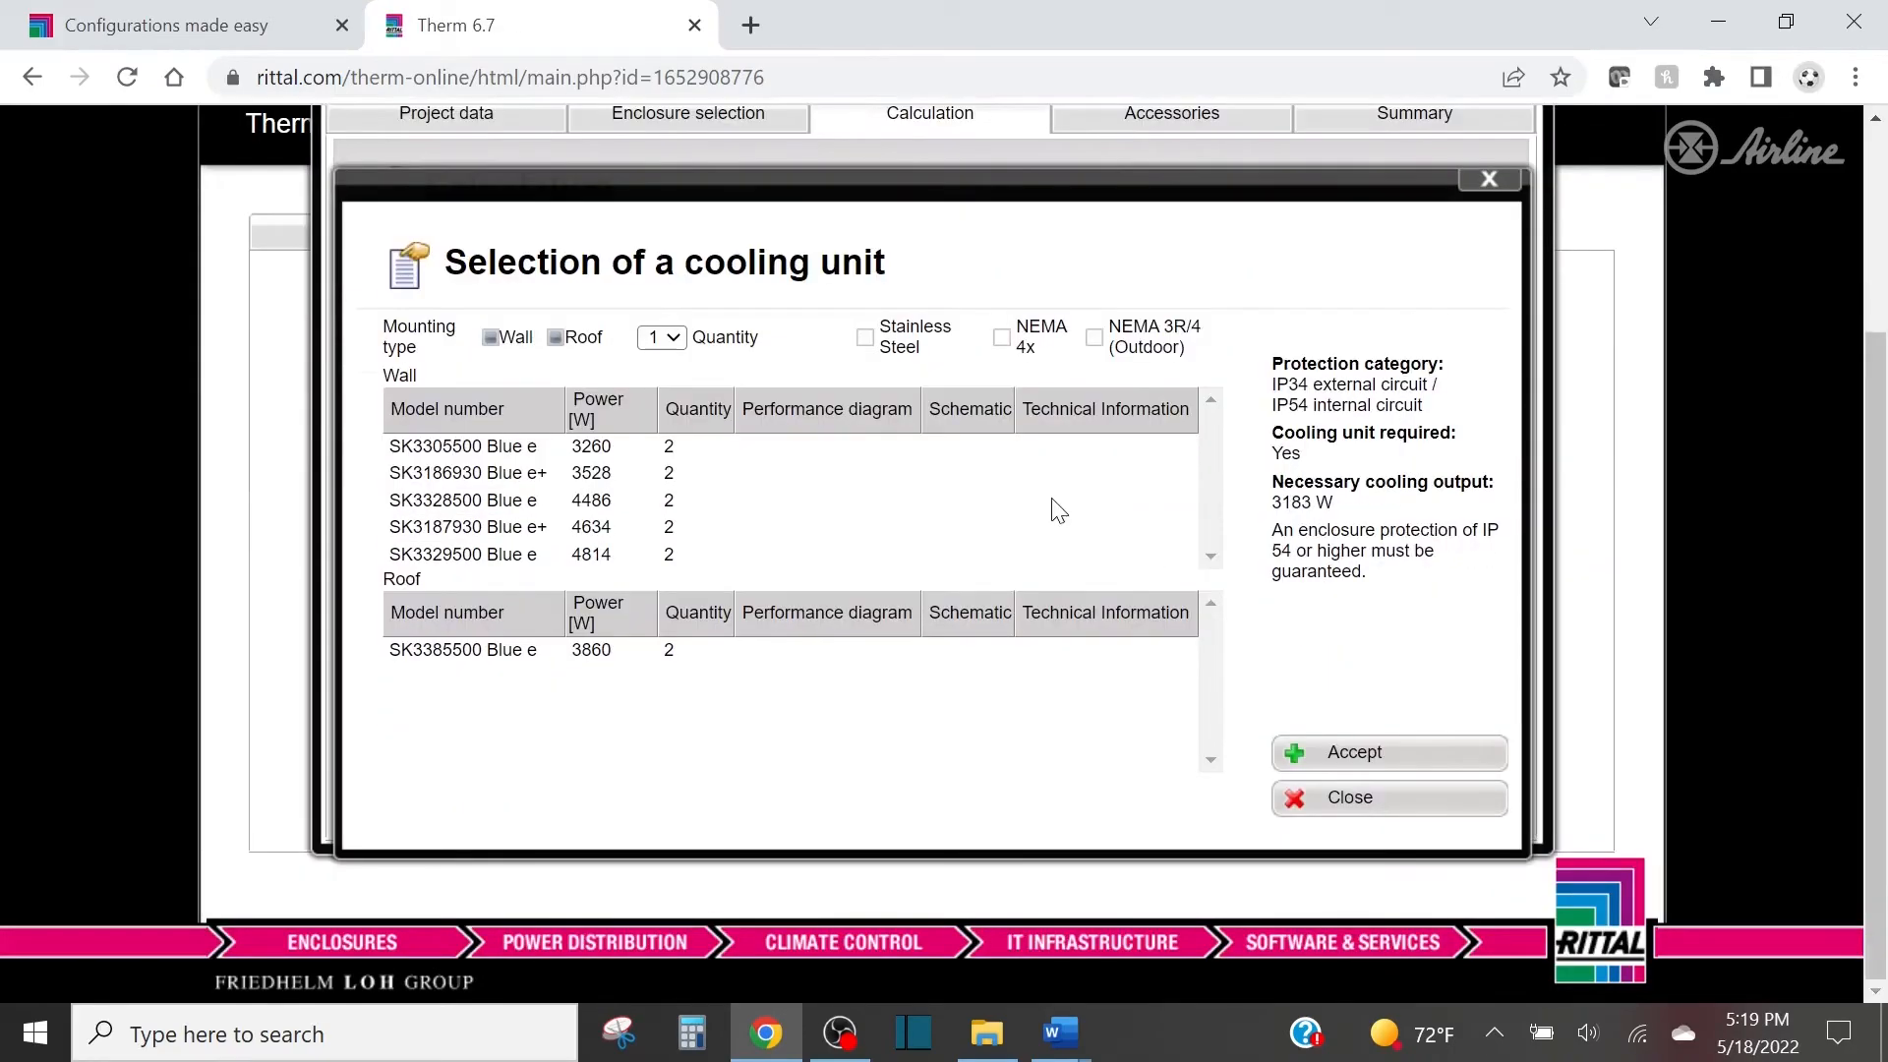
{"action": "left_click", "coordinate": [672, 454]}
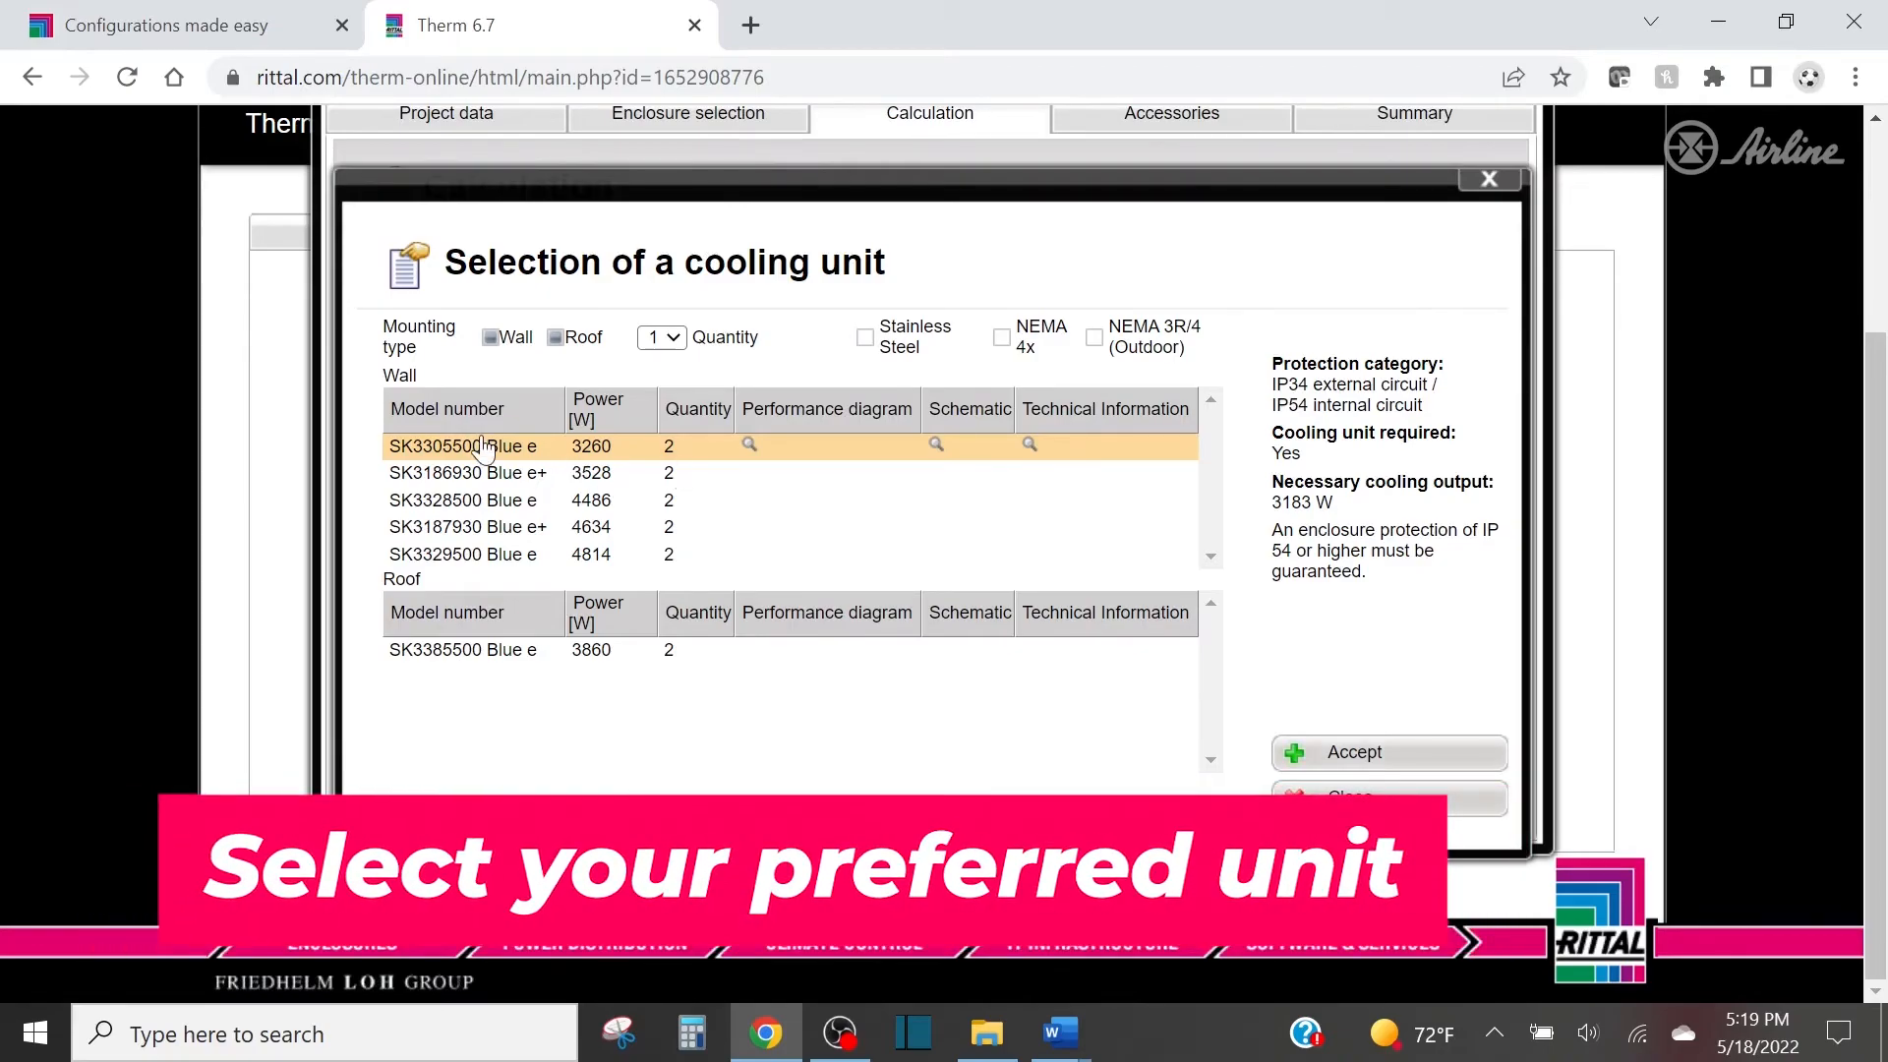
{"action": "left_click", "coordinate": [1339, 755]}
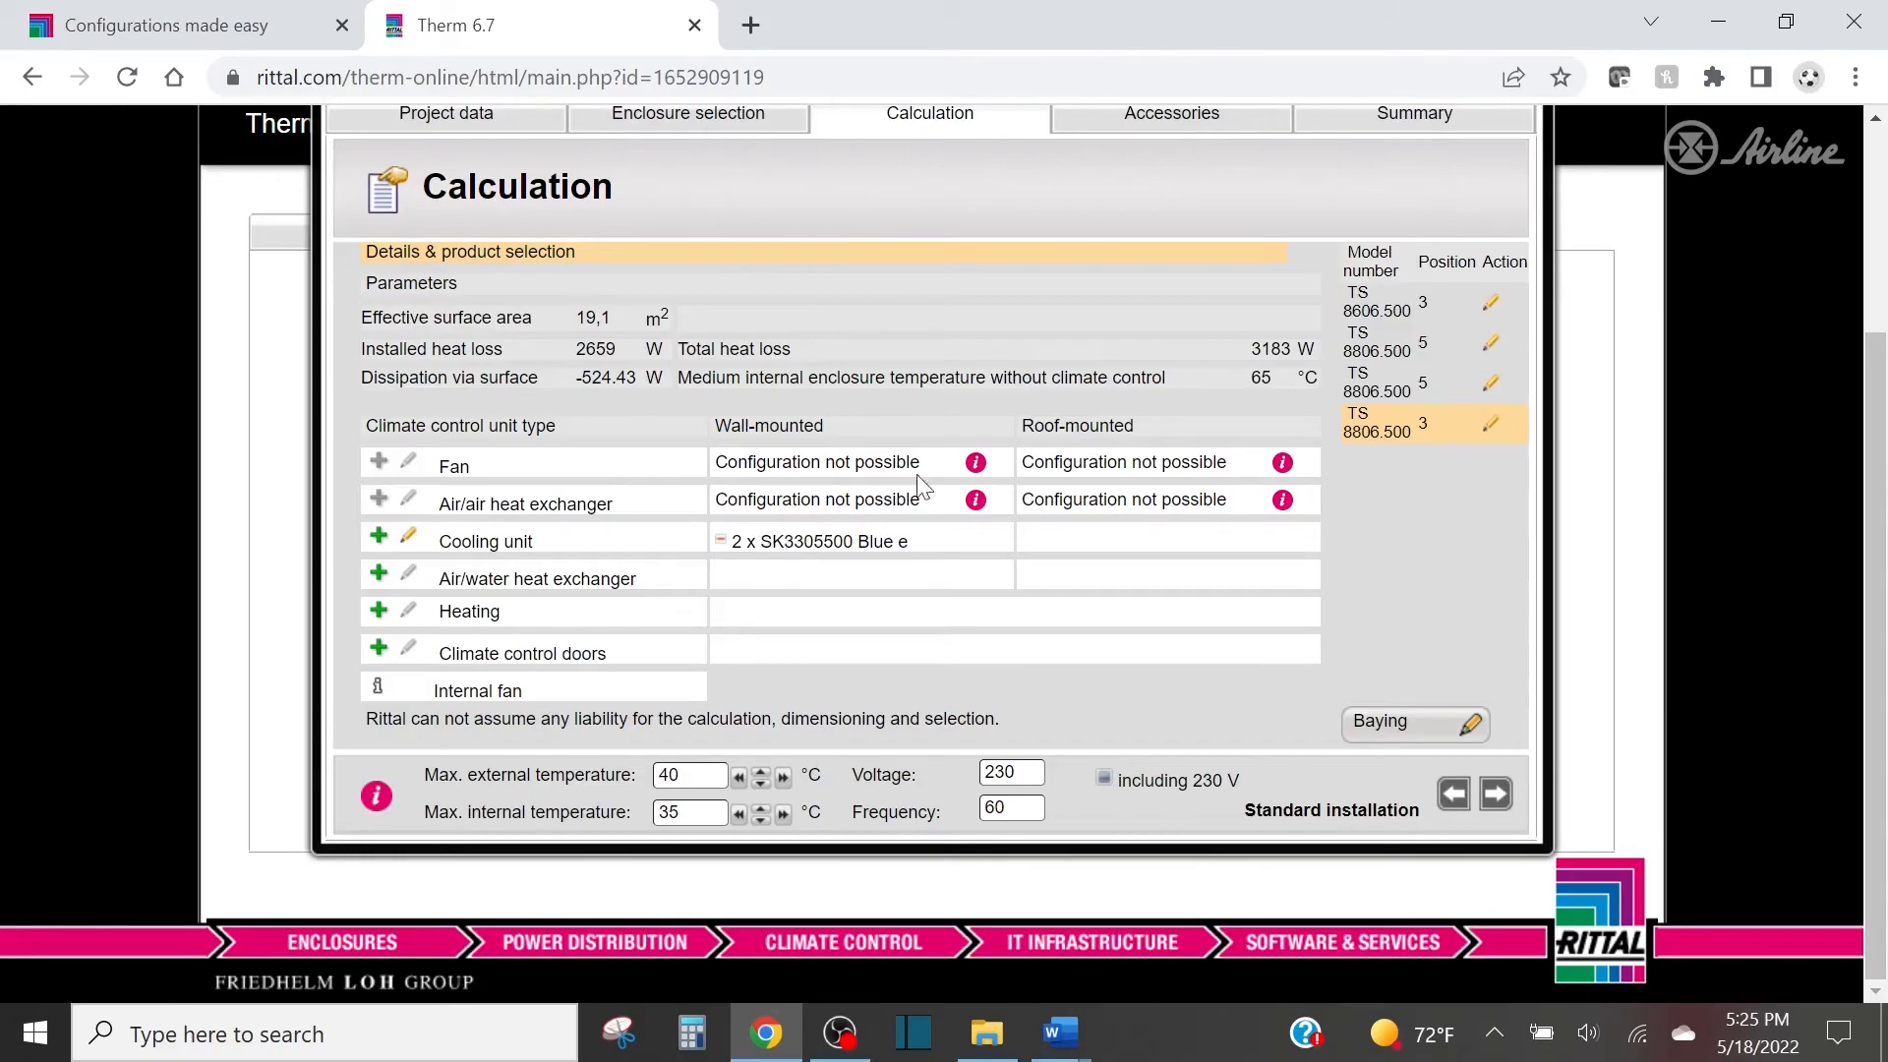
Proceed to the cooling unit's accessories and set a quantity of 1 for the filter mats 3286.400 and the door-operated switch 4127.010.
{"action": "left_click", "coordinate": [1498, 797]}
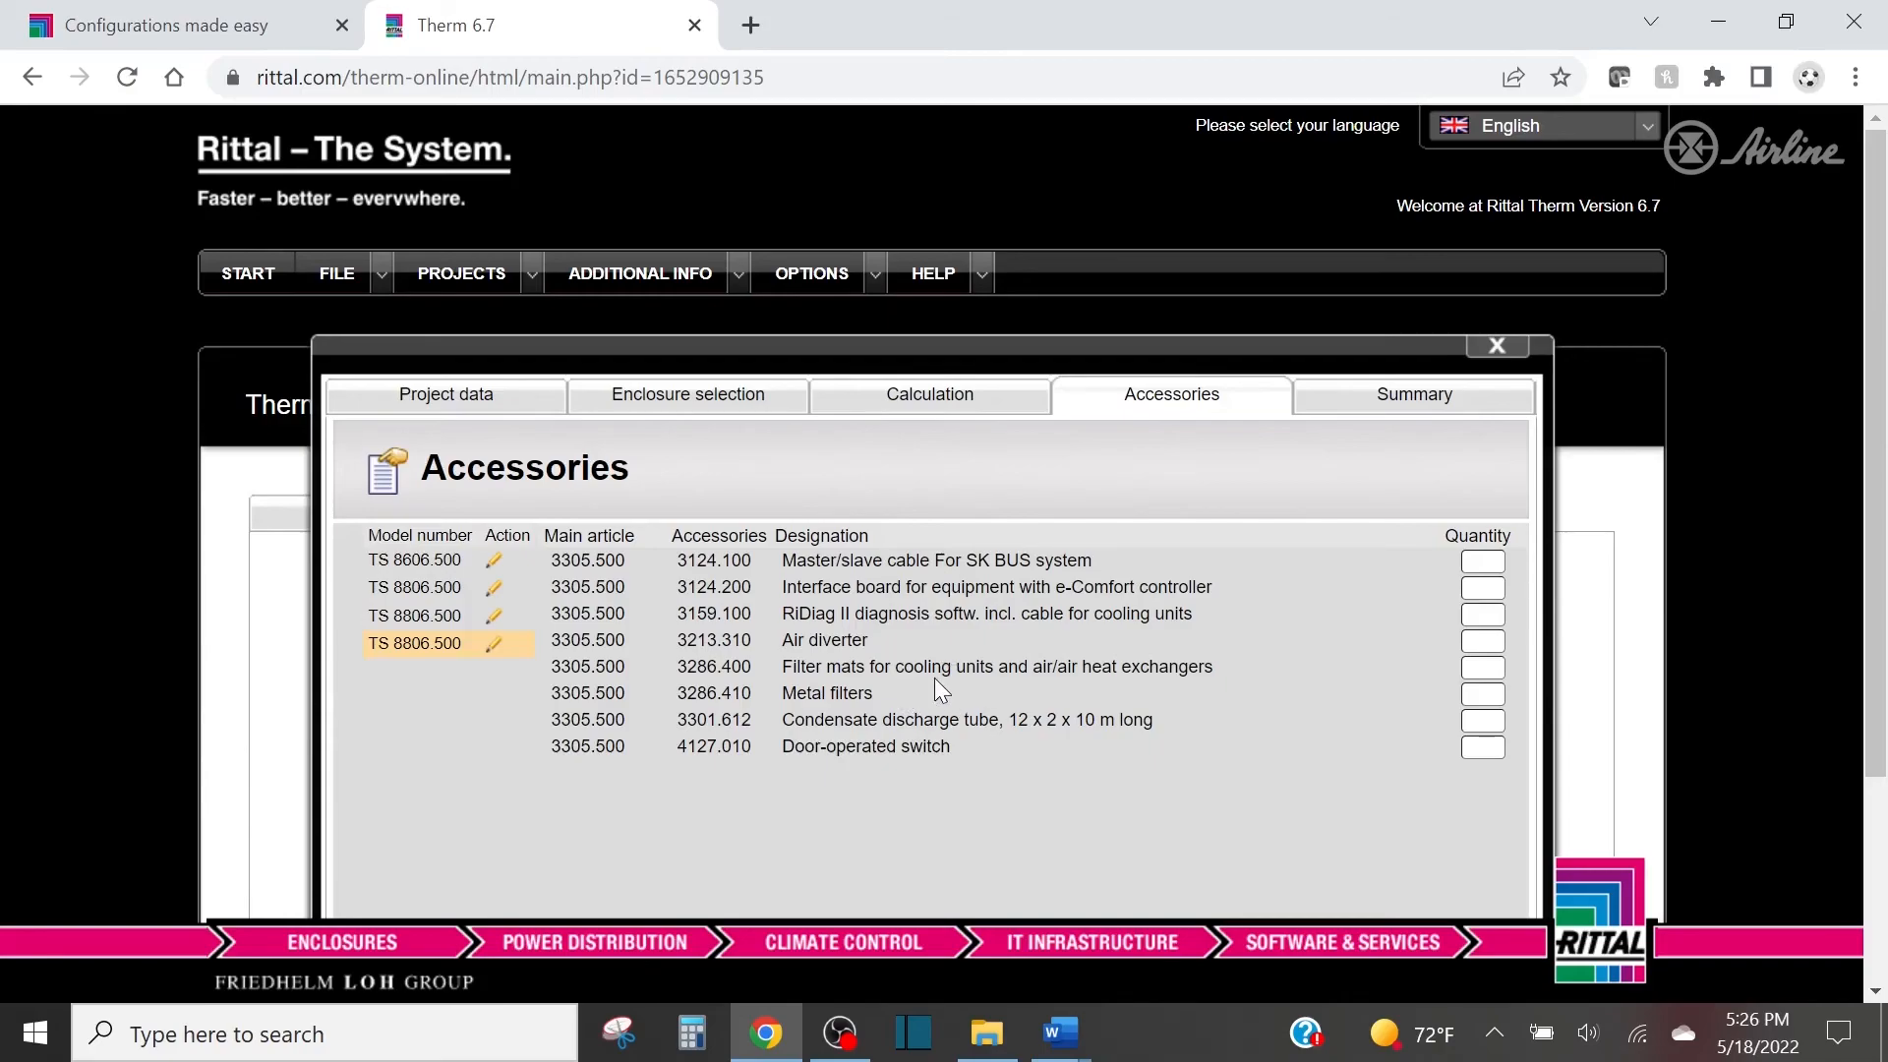
{"action": "left_click", "coordinate": [1482, 668]}
{"action": "type", "text": "1"}
{"action": "left_click", "coordinate": [1483, 747]}
{"action": "type", "text": "1"}
{"action": "scroll", "coordinate": [1376, 639], "scroll_direction": "down", "scroll_amount": 1}
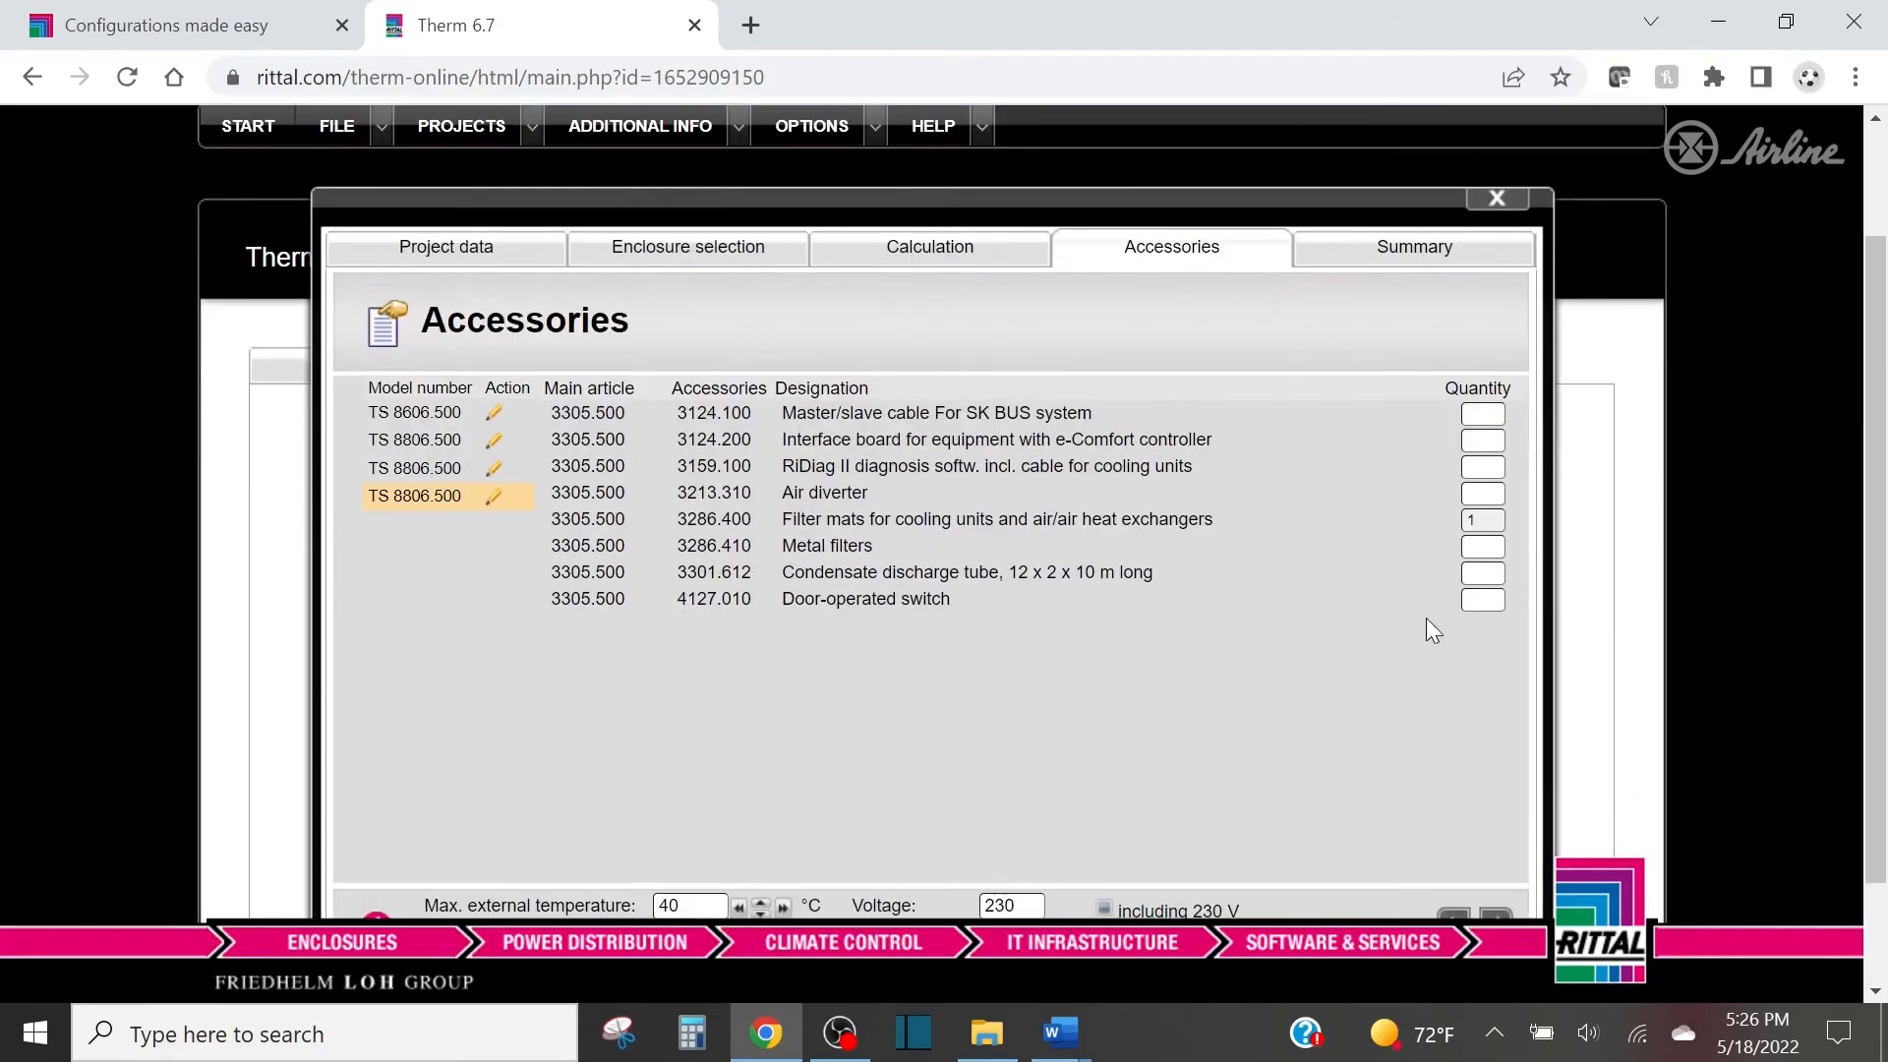
{"action": "left_click", "coordinate": [1478, 598]}
{"action": "type", "text": "1"}
{"action": "scroll", "coordinate": [1374, 602], "scroll_direction": "down", "scroll_amount": 2}
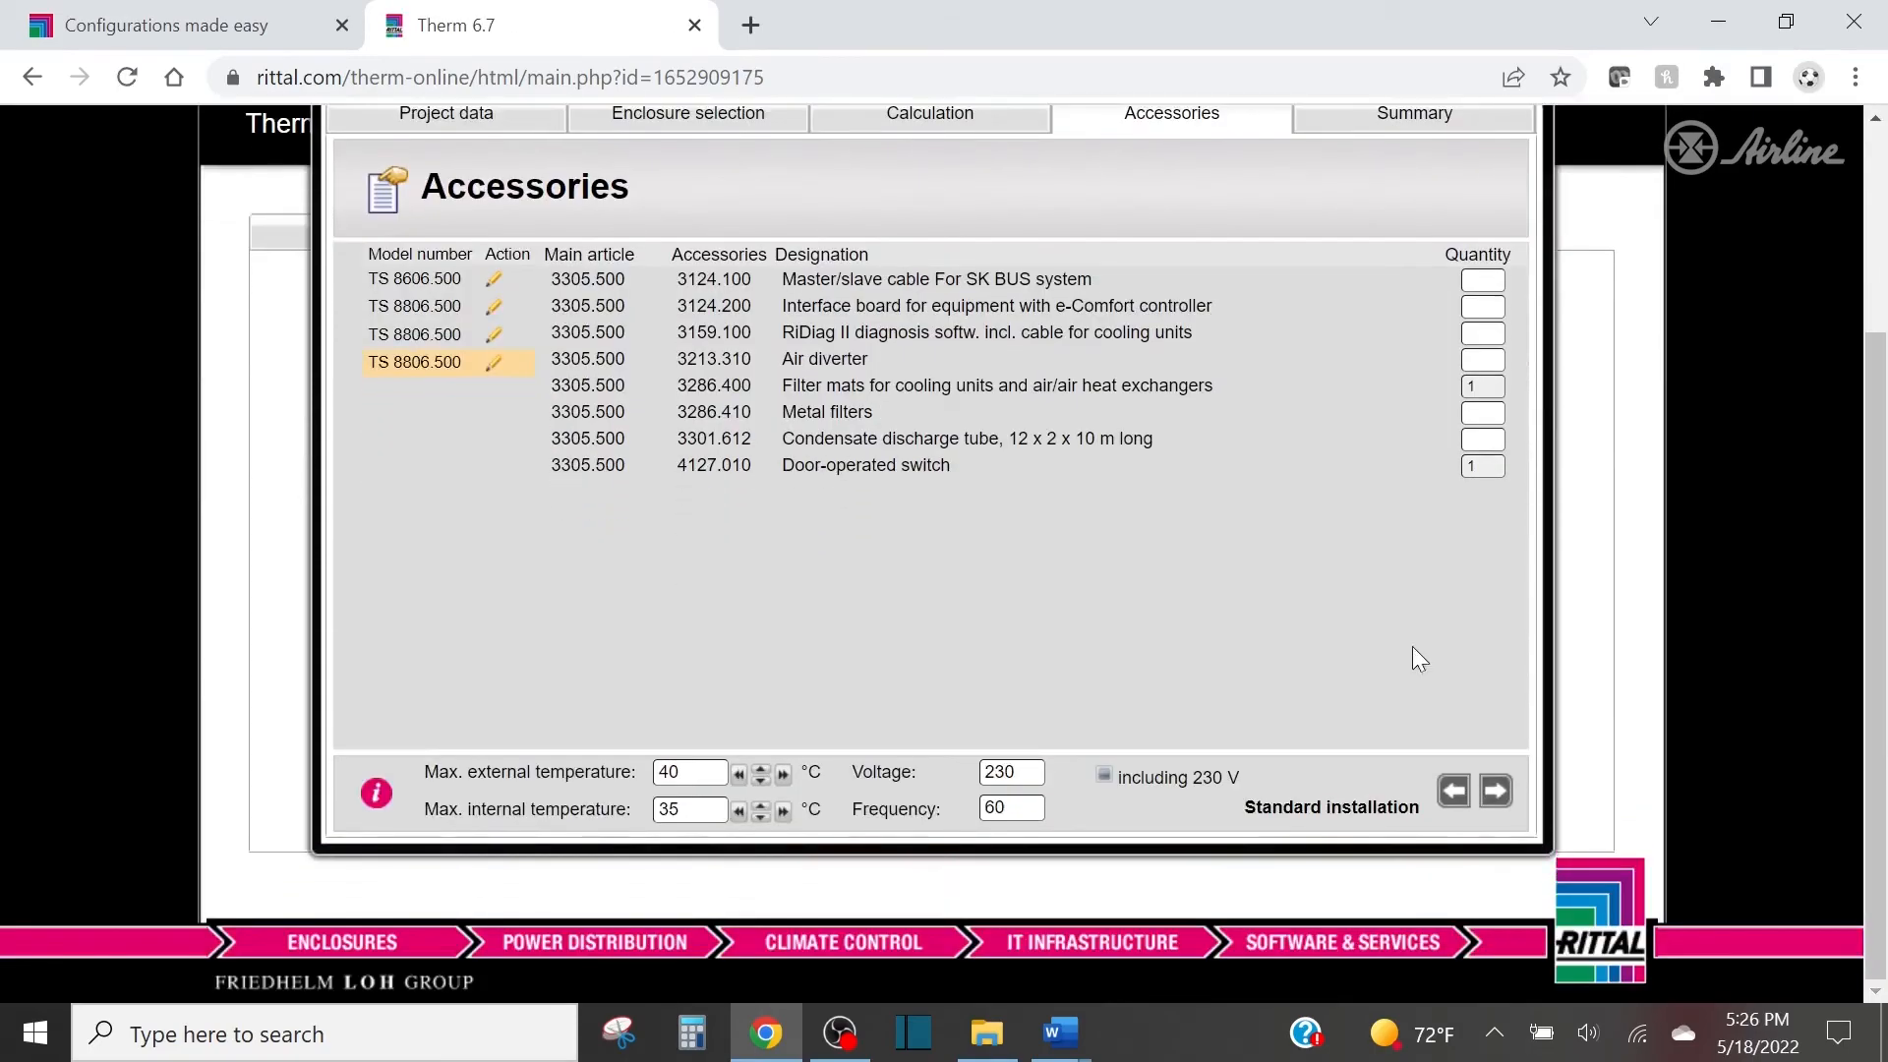
Proceed to the project summary and review the climate control calculation and its export formats.
{"action": "left_click", "coordinate": [1506, 796]}
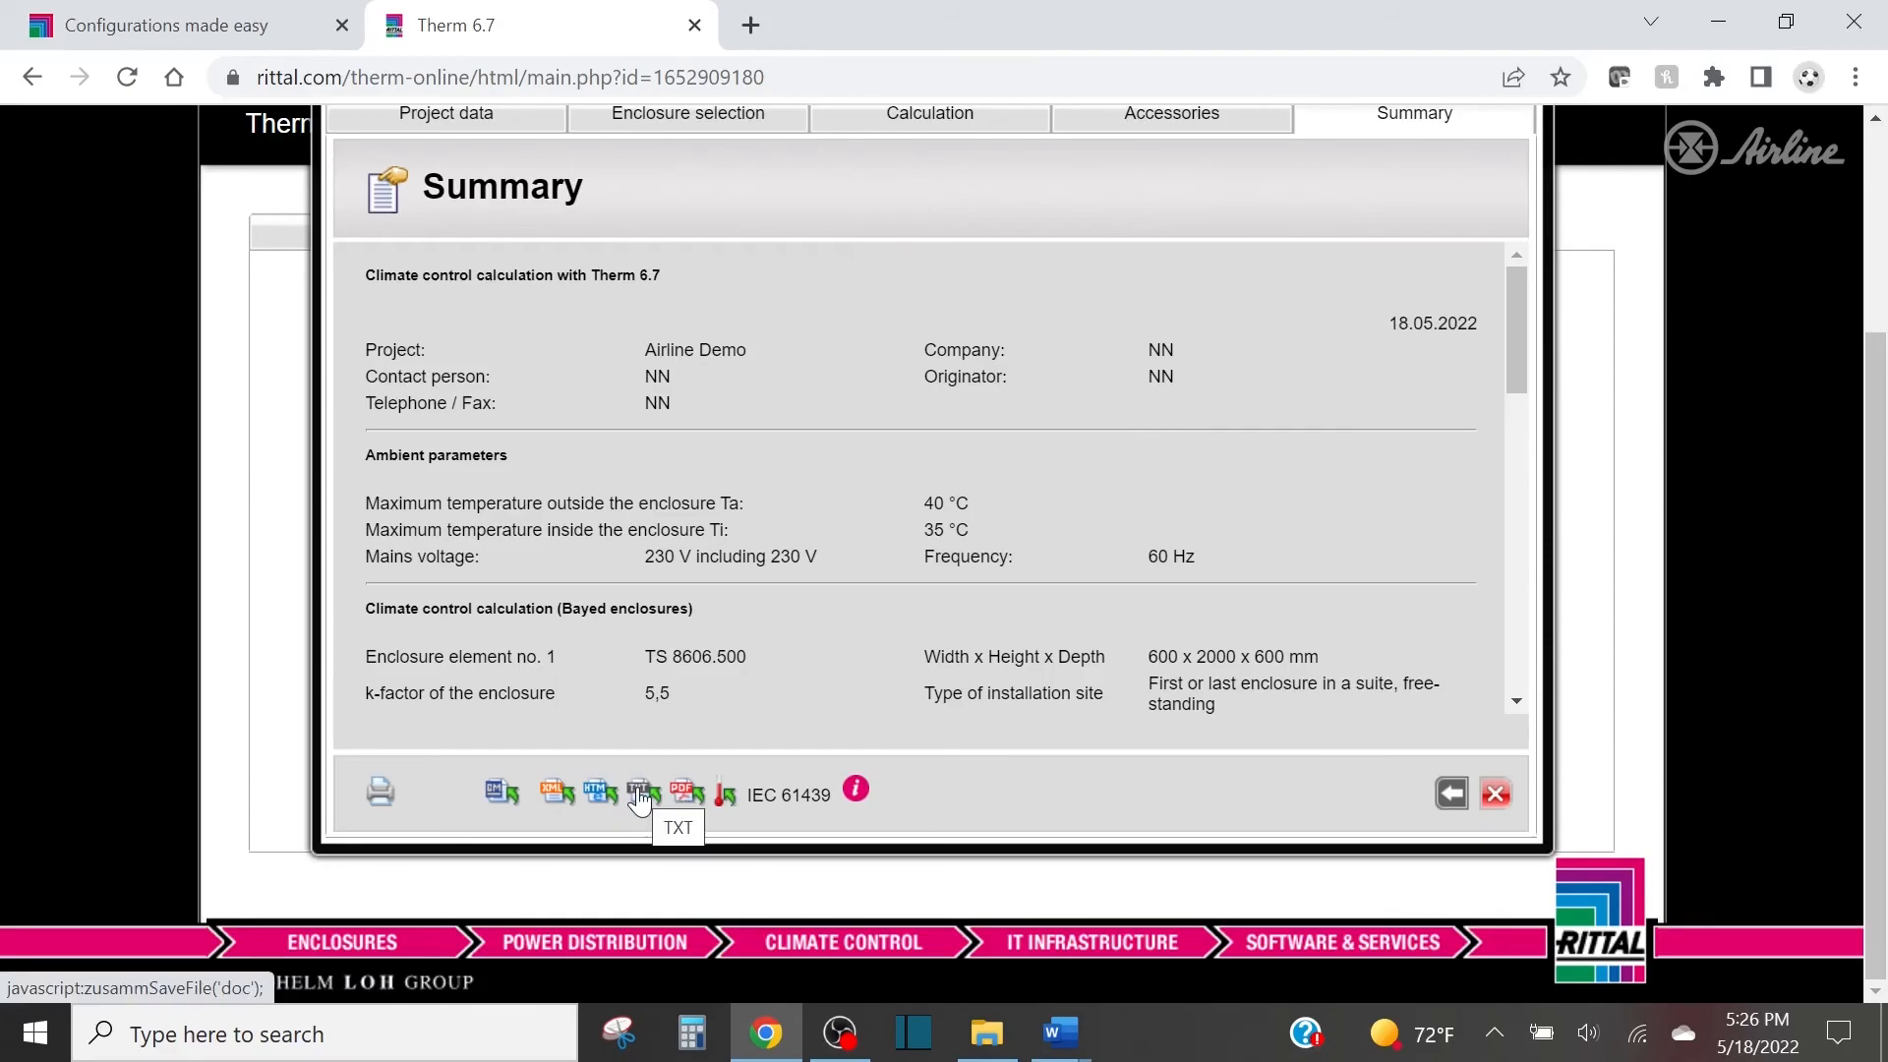
{"action": "scroll", "coordinate": [1490, 576], "scroll_direction": "up", "scroll_amount": 1}
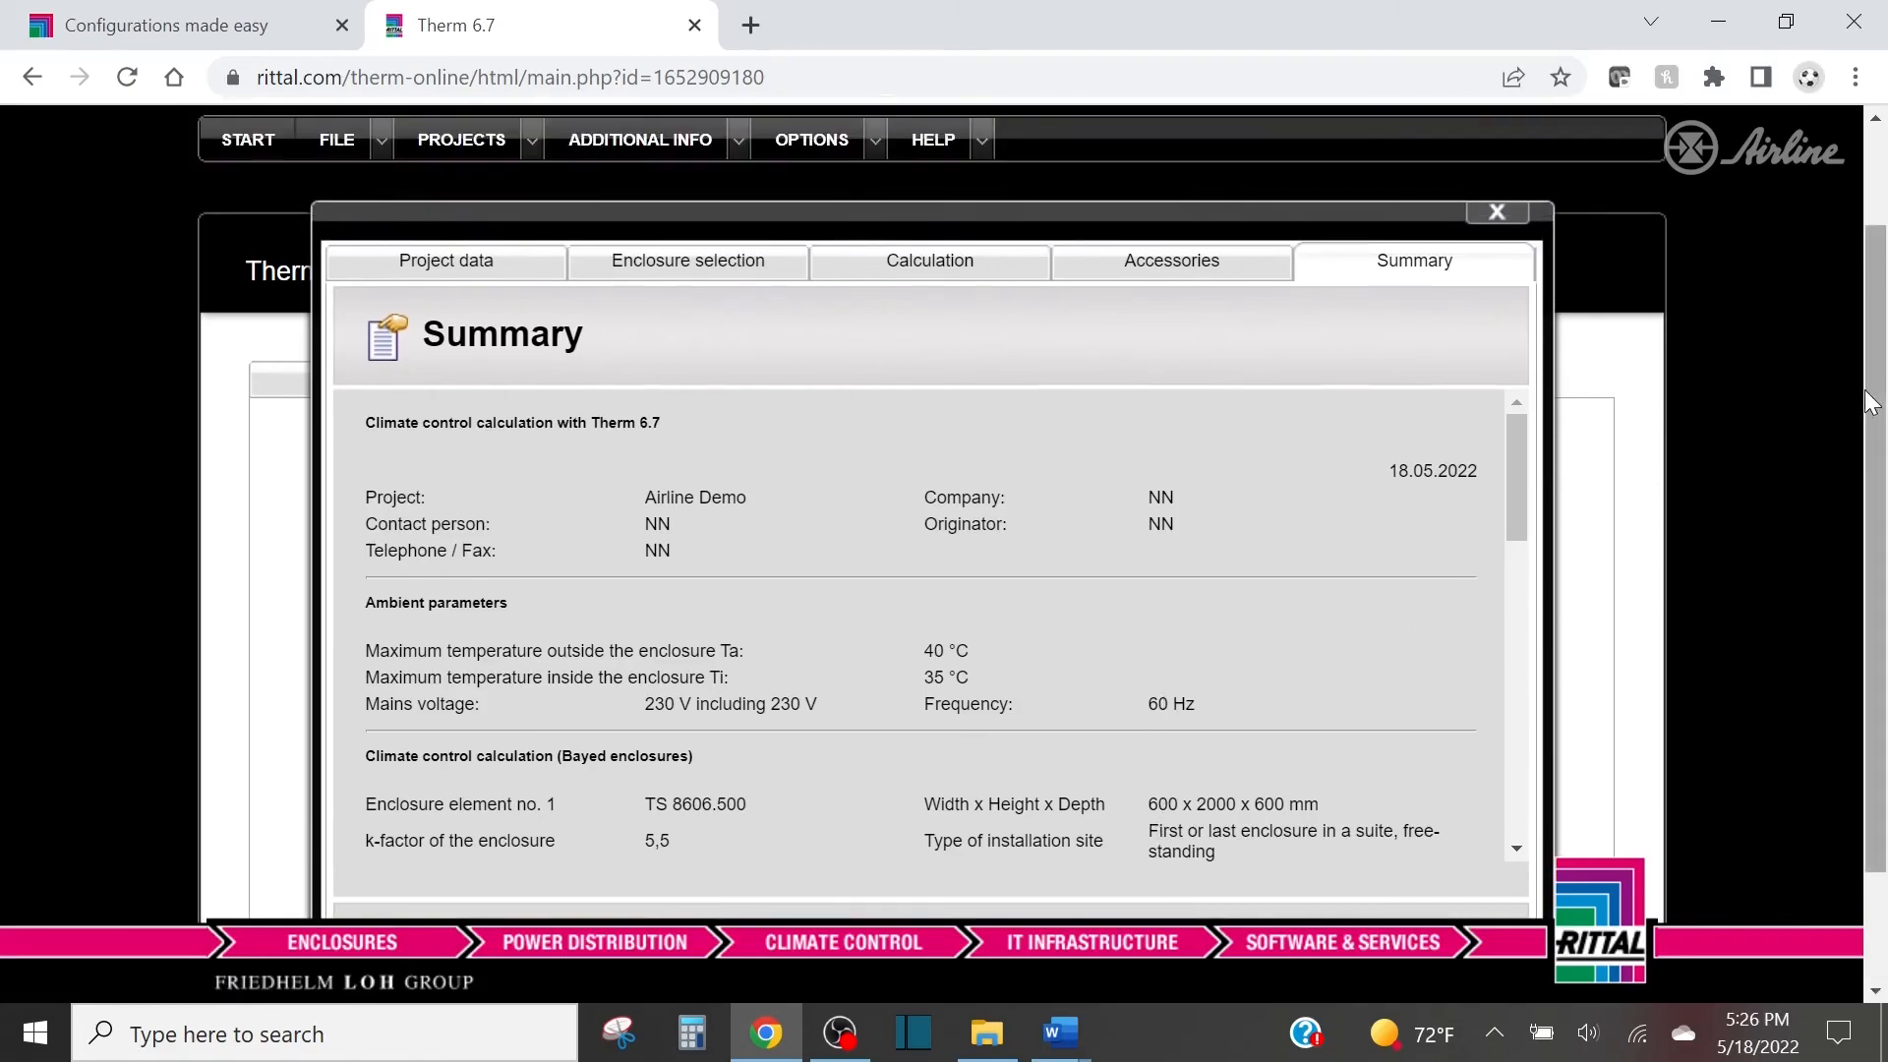
{"action": "left_click_drag", "start_coordinate": [1868, 403], "coordinate": [1878, 454]}
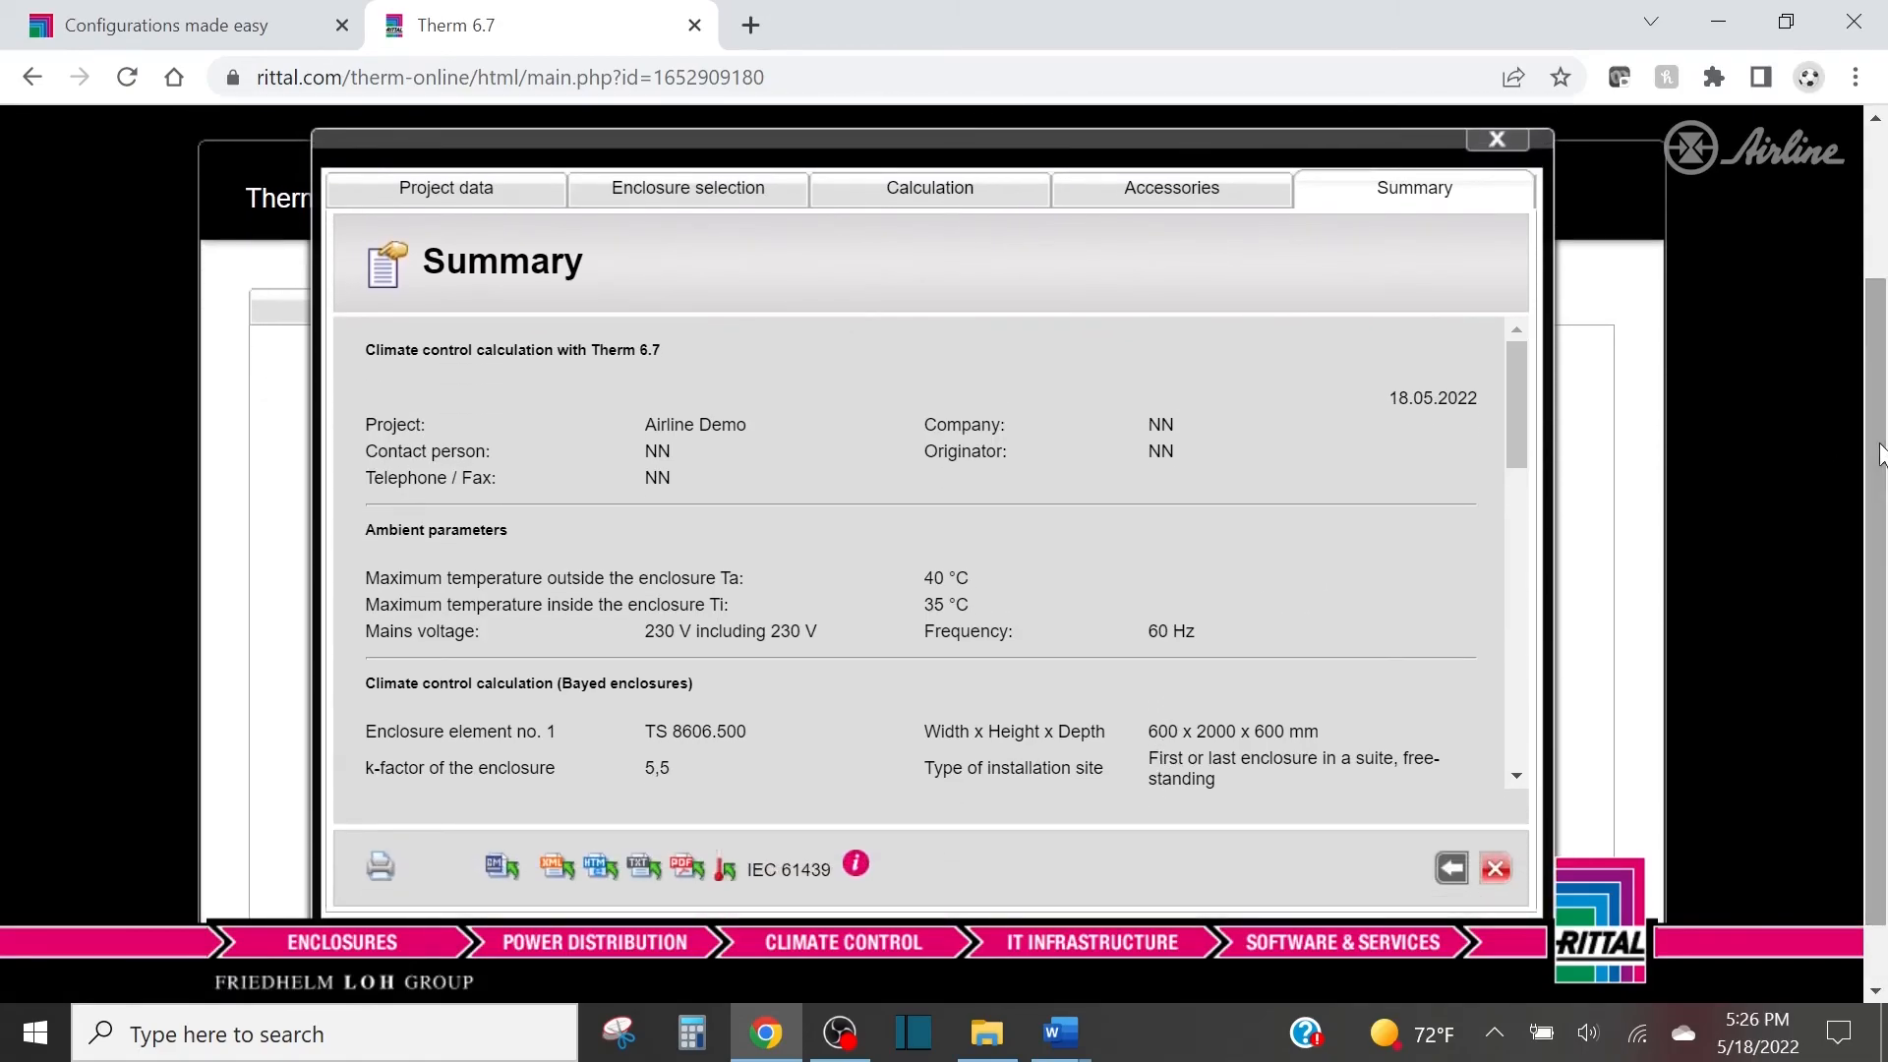